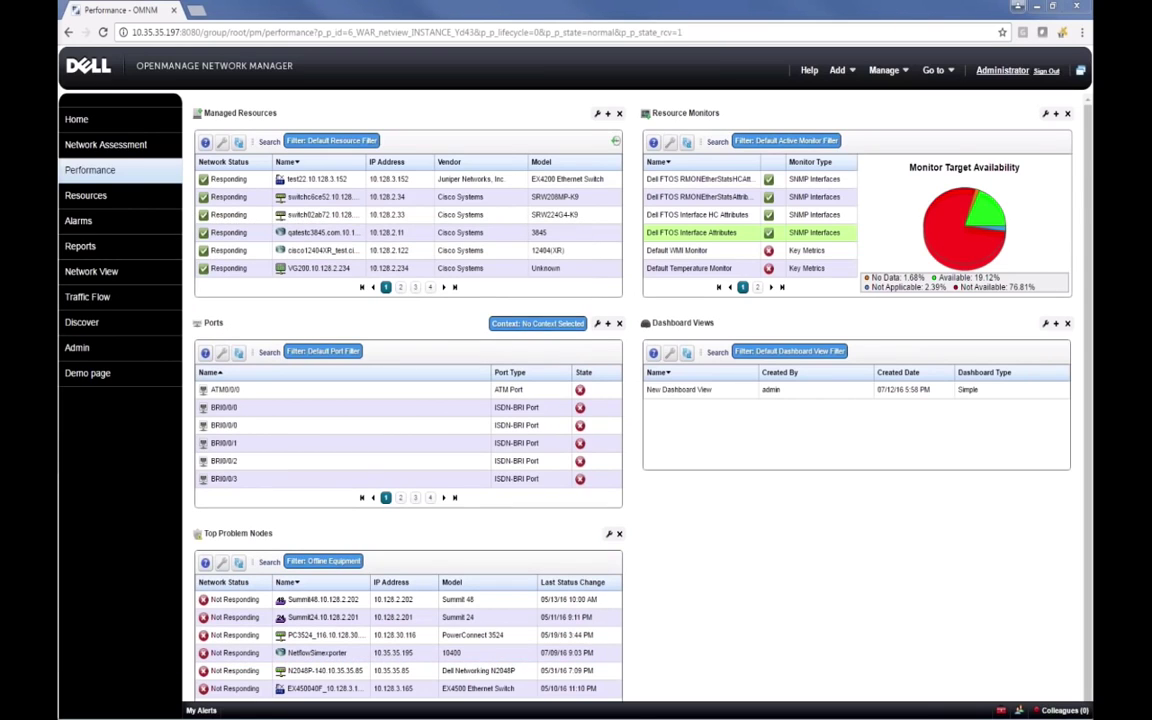
Open the Performance page with the managed resources, ports and resource monitors.
left_click(350, 425)
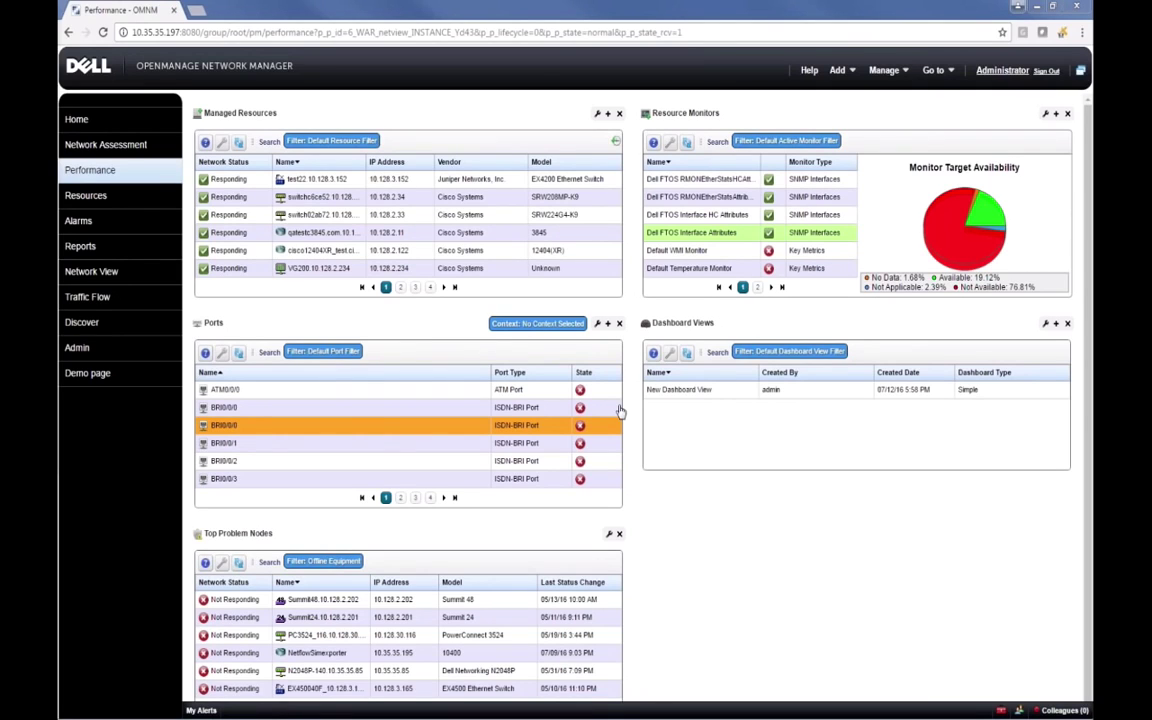
mouse_move(135, 203)
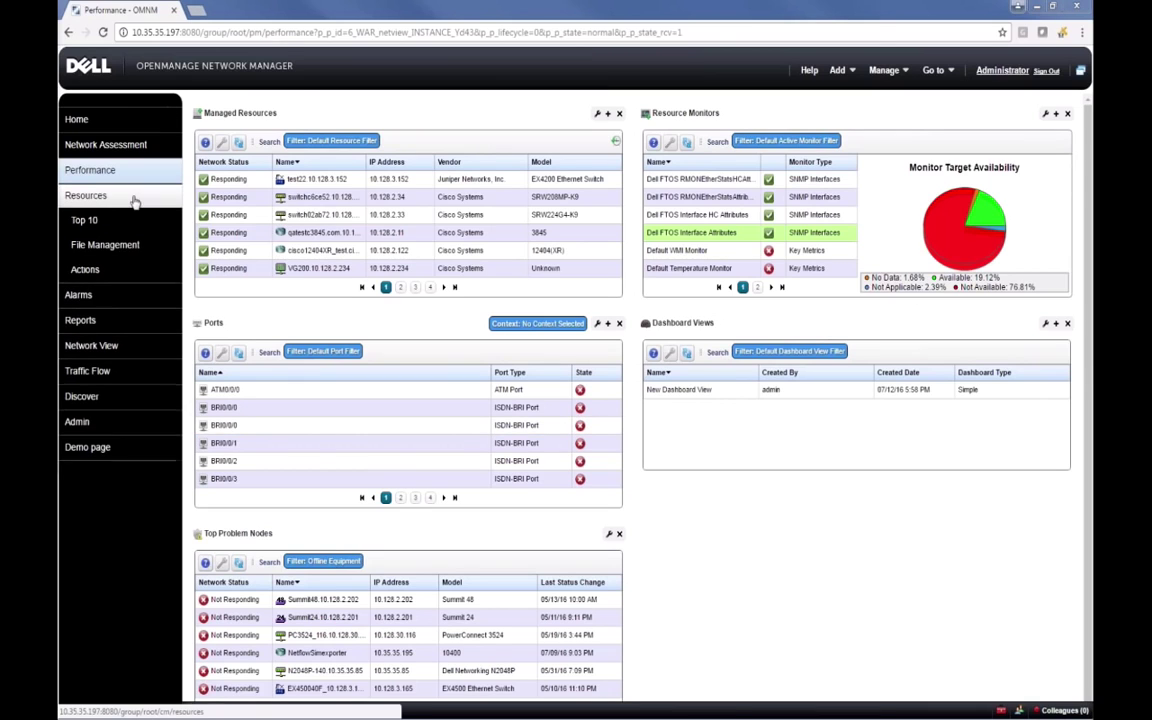
mouse_move(116, 170)
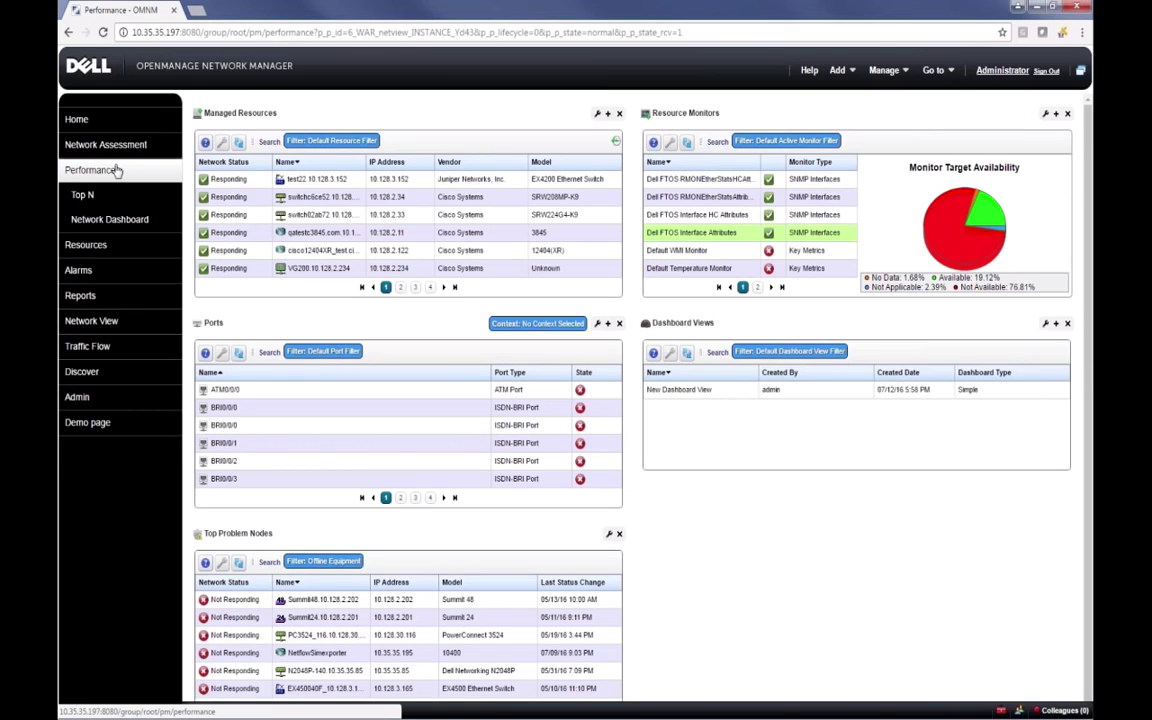
left_click(116, 170)
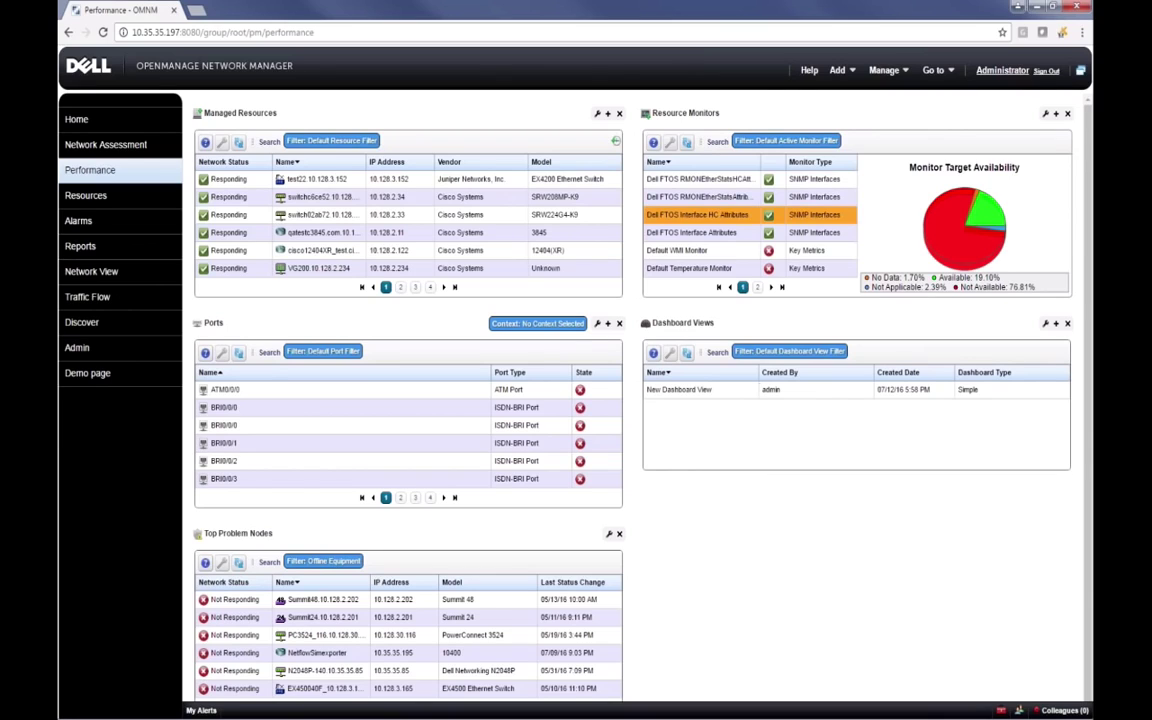
Show the second page of resource monitors and view the new monitor types offered for Default Interface Monitor.
left_click(757, 287)
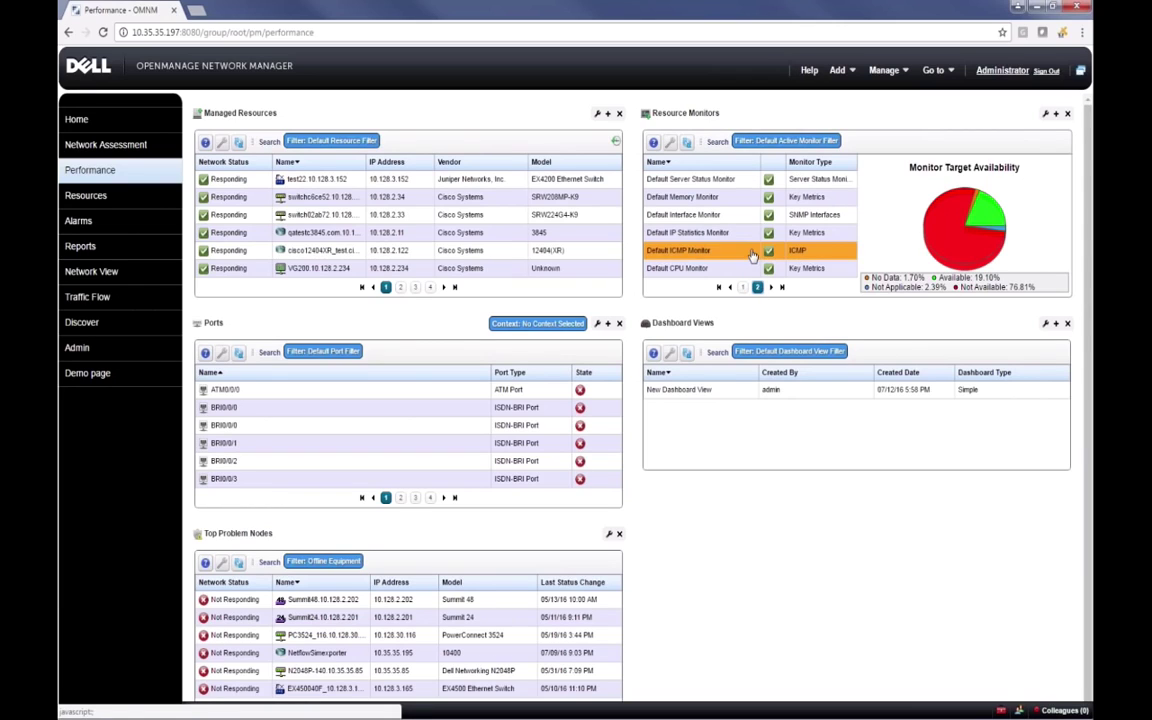
left_click(724, 222)
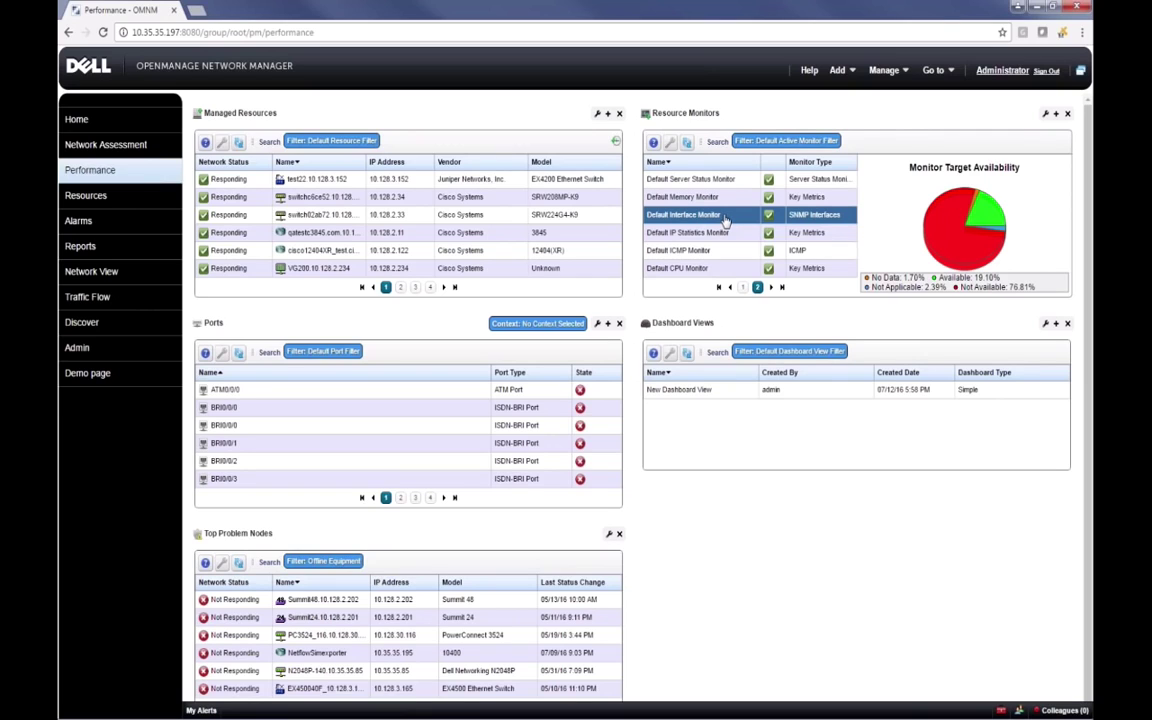
right_click(727, 219)
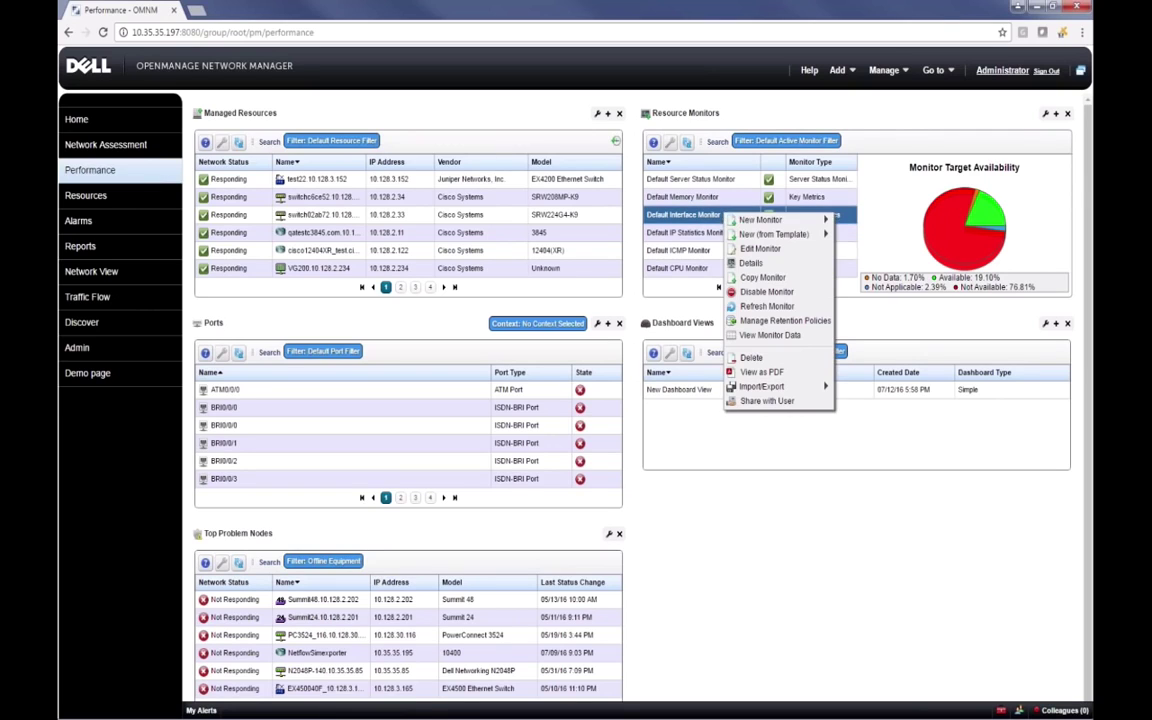
mouse_move(729, 219)
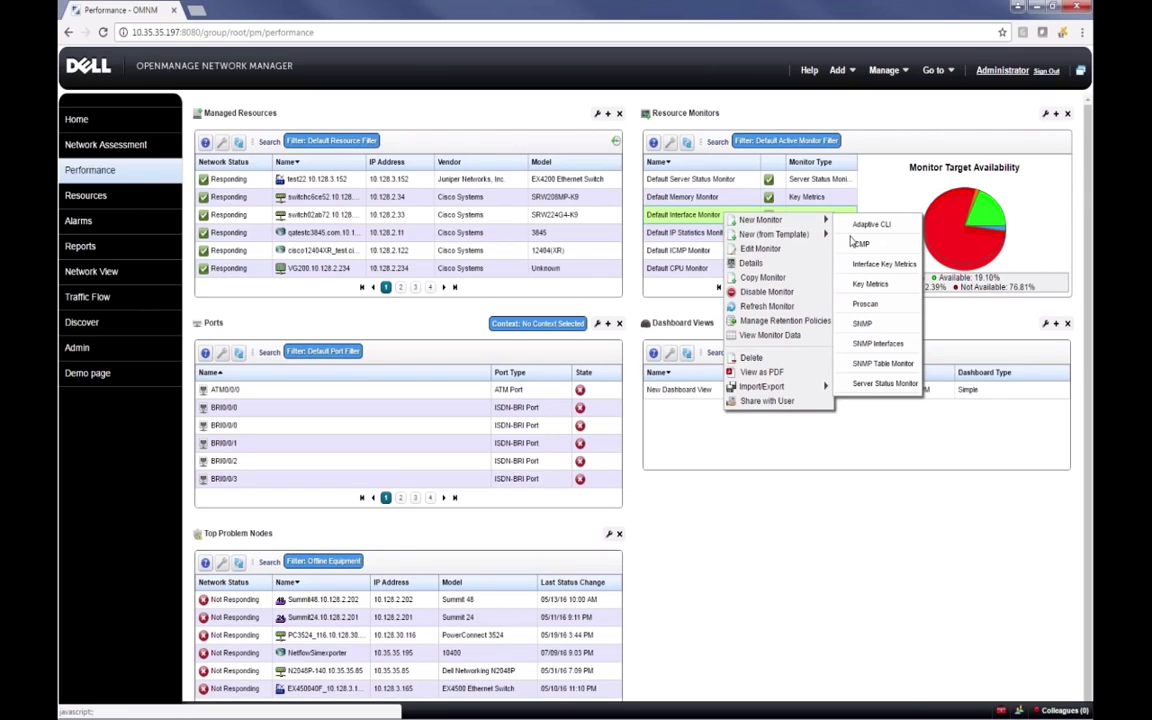
left_click(880, 346)
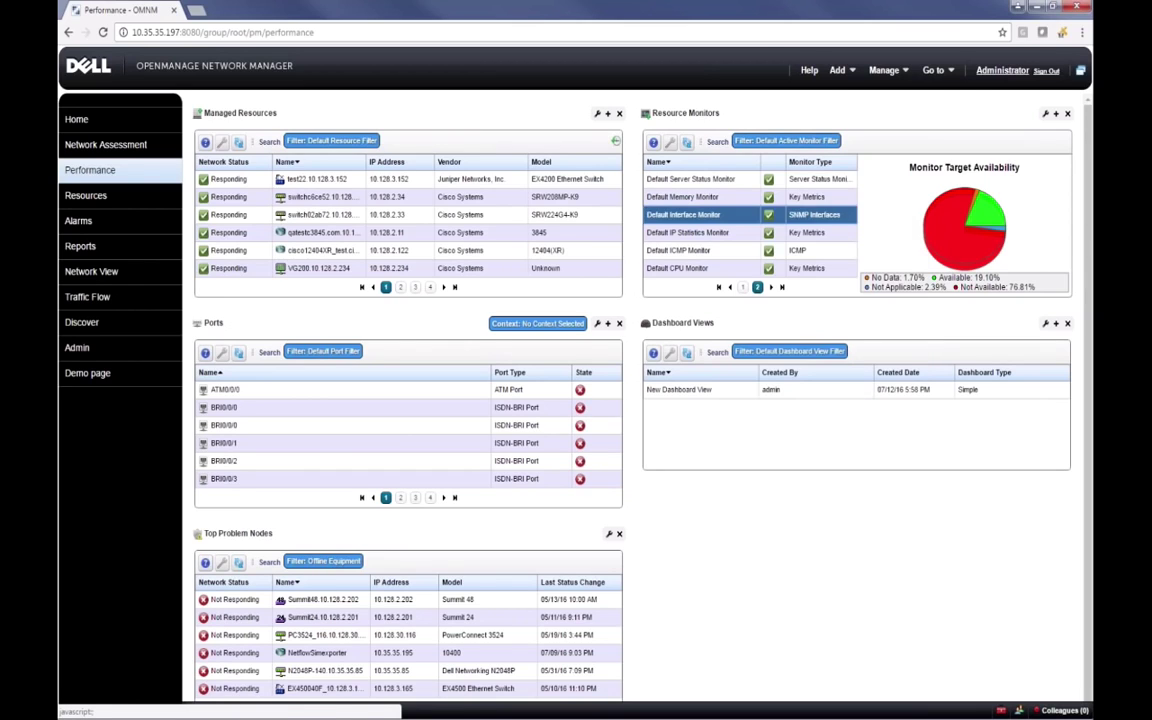
Open Default Interface Monitor for editing and review its general, retention and monitor options.
right_click(711, 219)
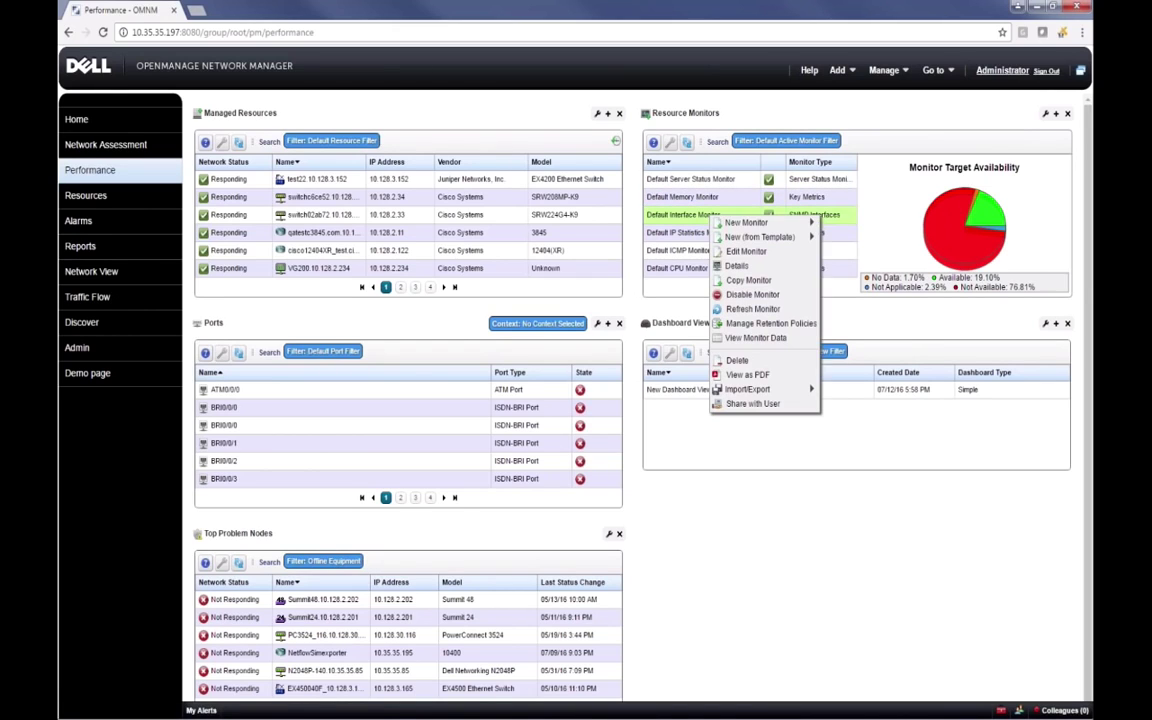
left_click(768, 253)
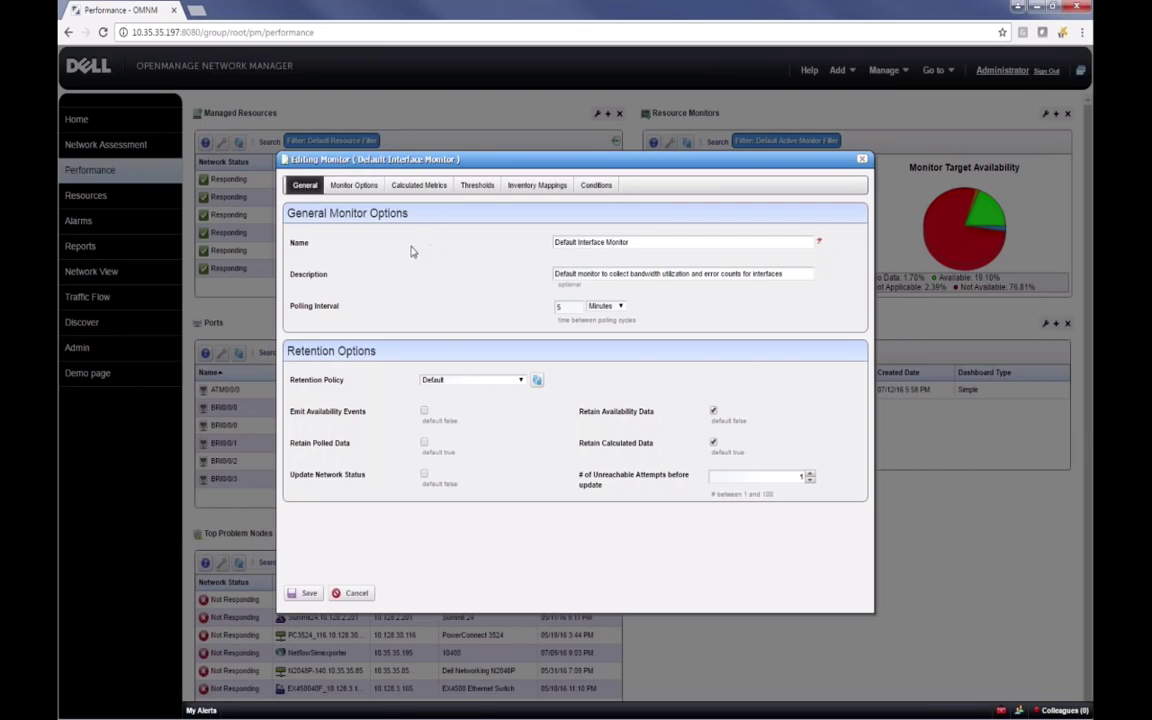
left_click(360, 188)
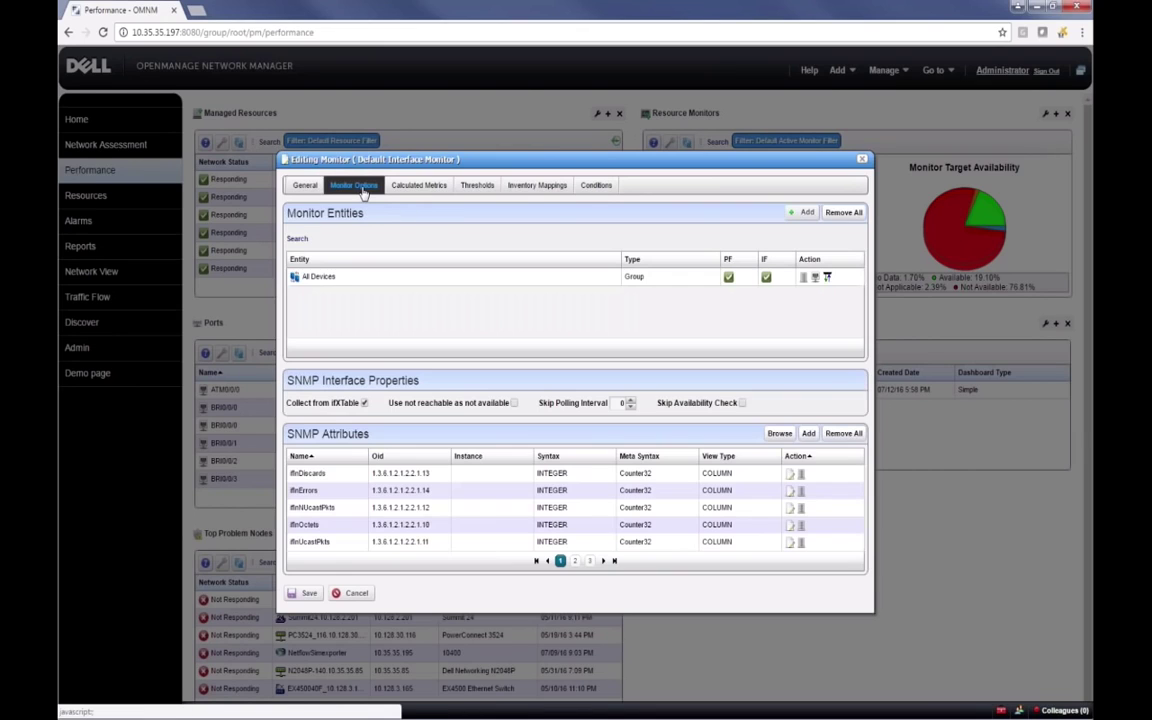
left_click(303, 188)
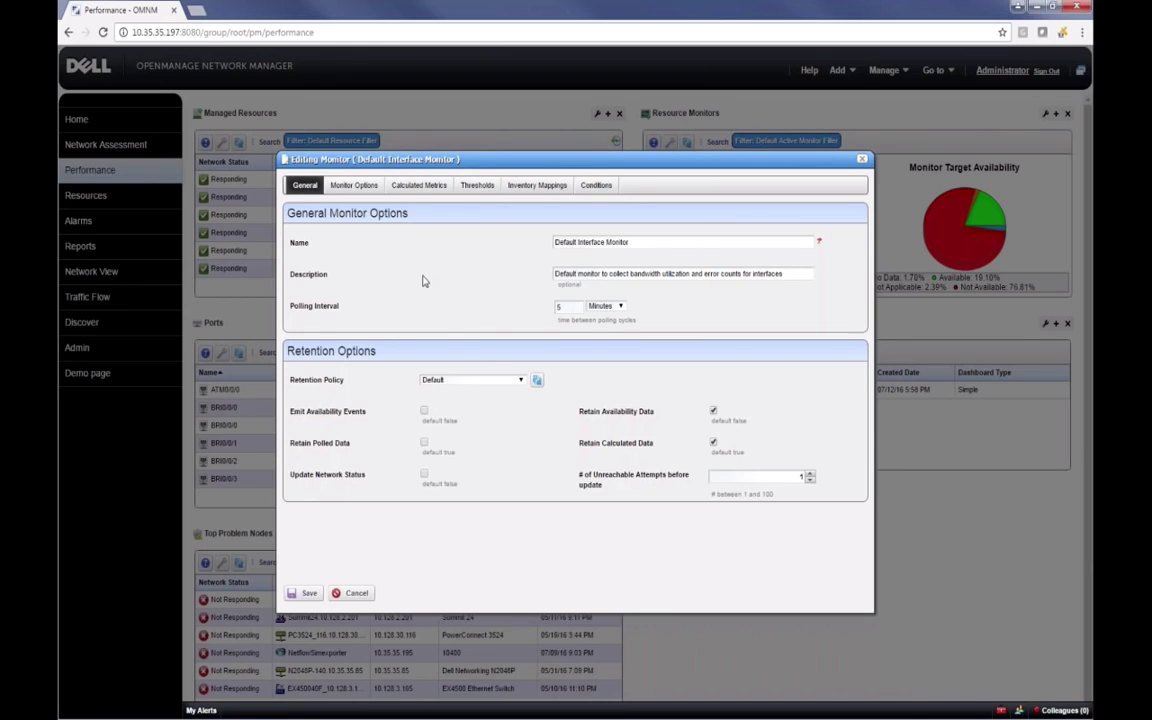
left_click(354, 185)
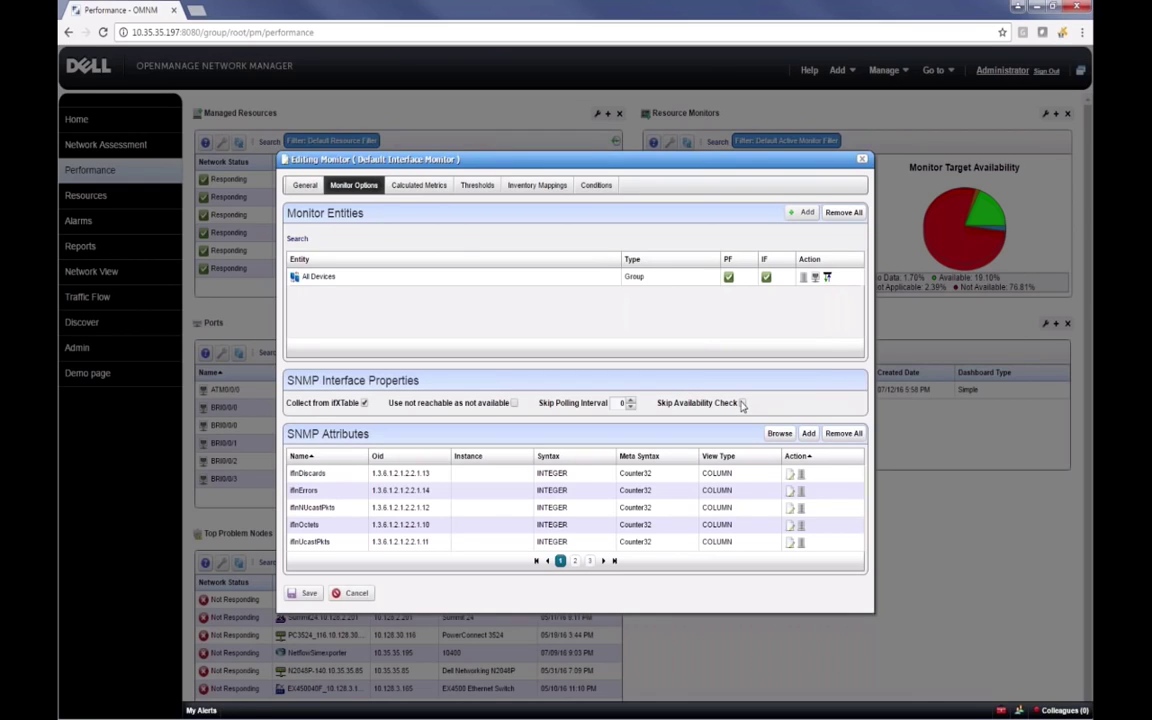
left_click(742, 403)
left_click(742, 403)
left_click(630, 400)
left_click(630, 400)
Review the calculated metrics, monitor options and general settings of Default Interface Monitor, and close the editor without saving.
left_click(425, 187)
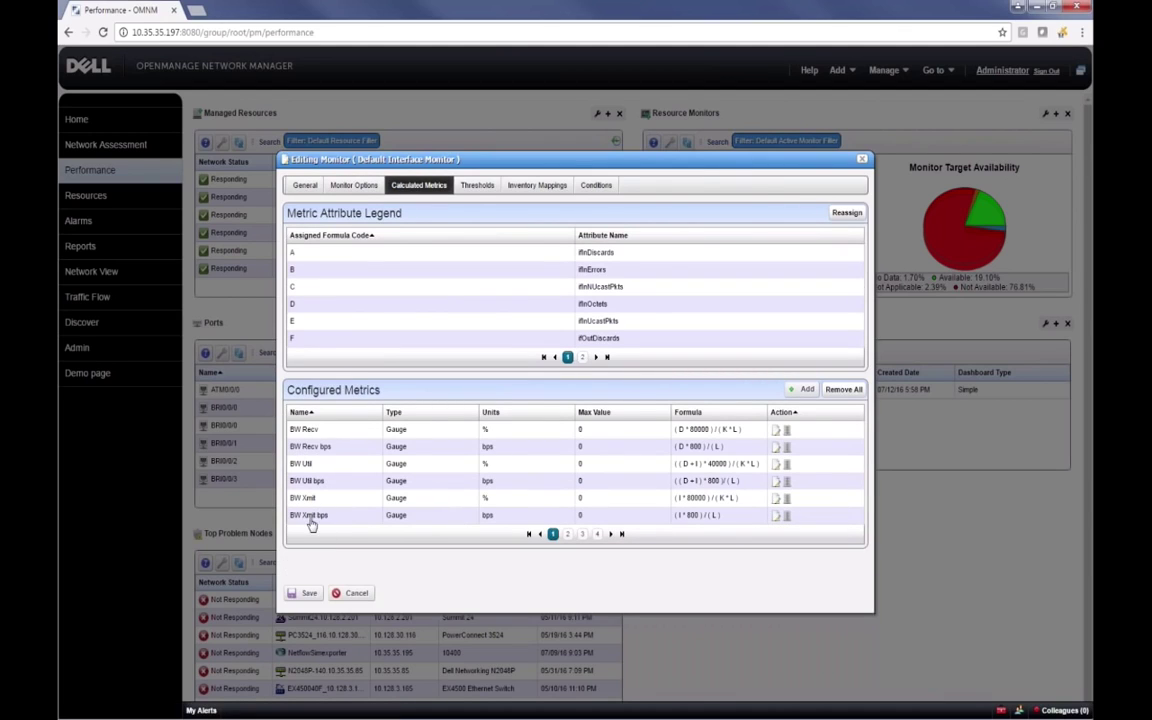
left_click(356, 187)
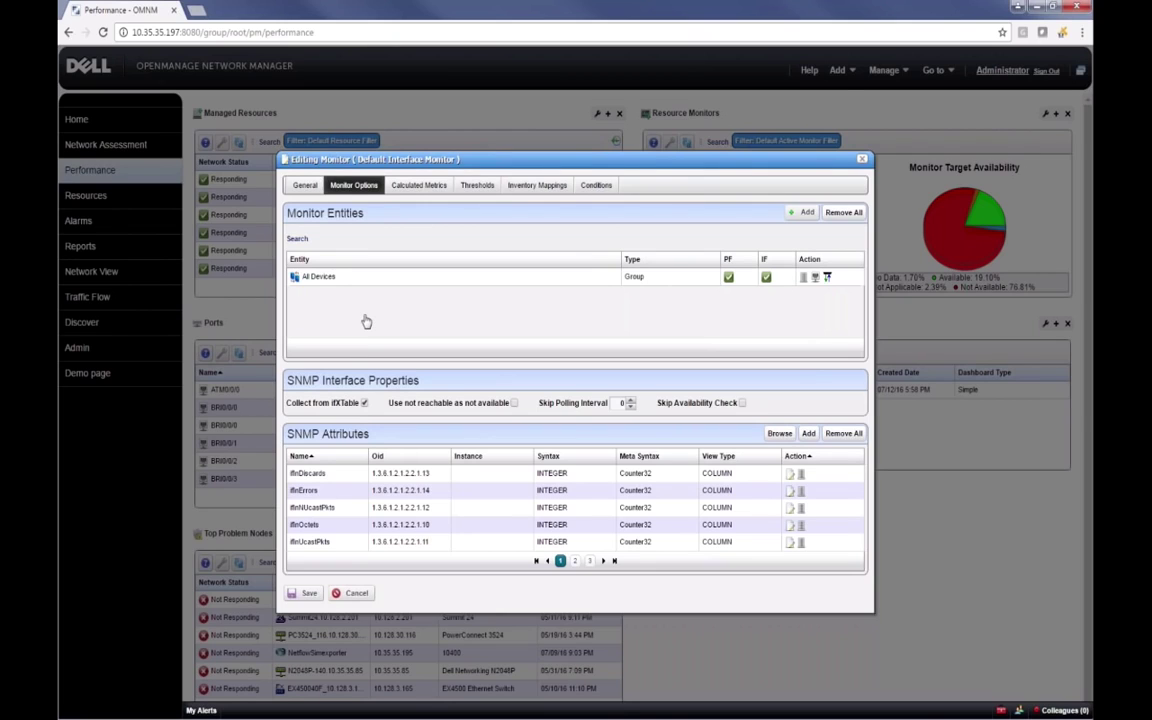
left_click(306, 186)
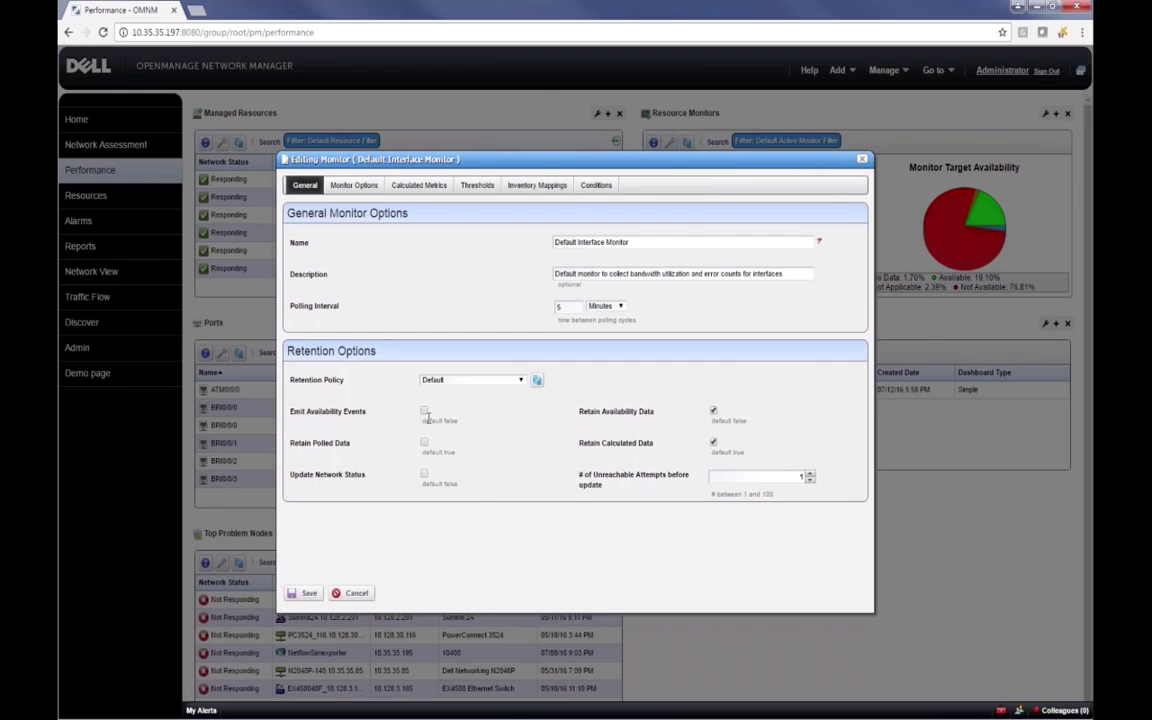
left_click(862, 162)
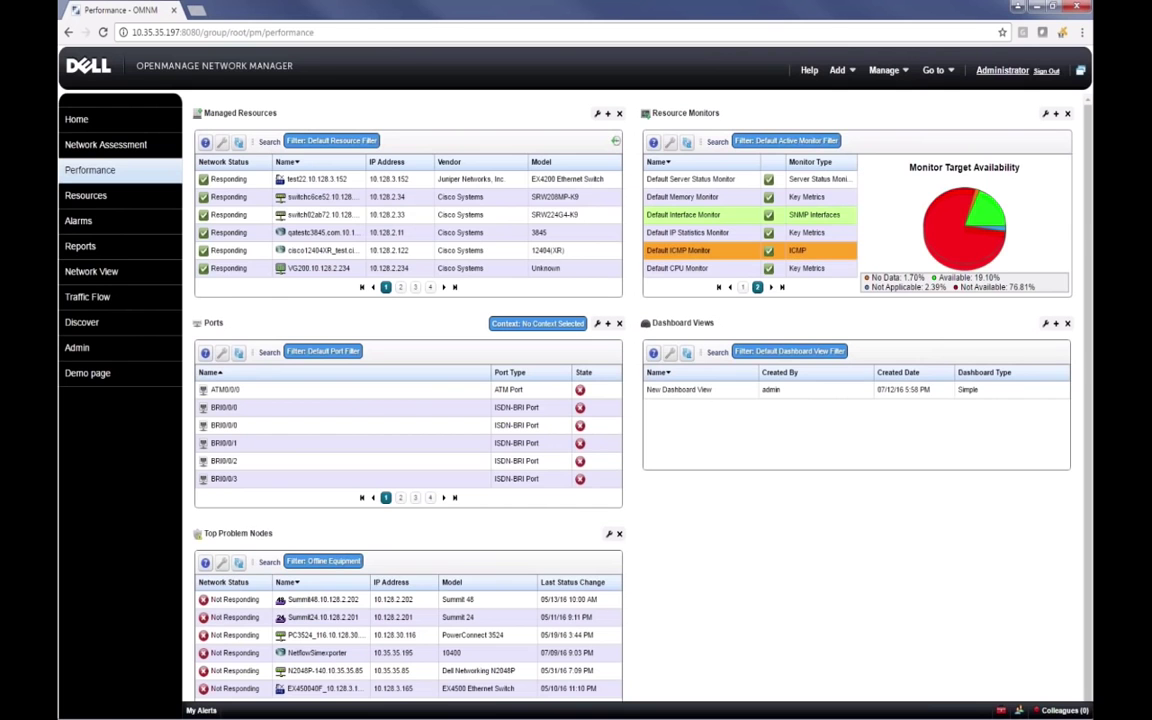
Open Default ICMP Monitor for editing, check its Emit Availability Events setting, and cancel without saving.
left_click(716, 254)
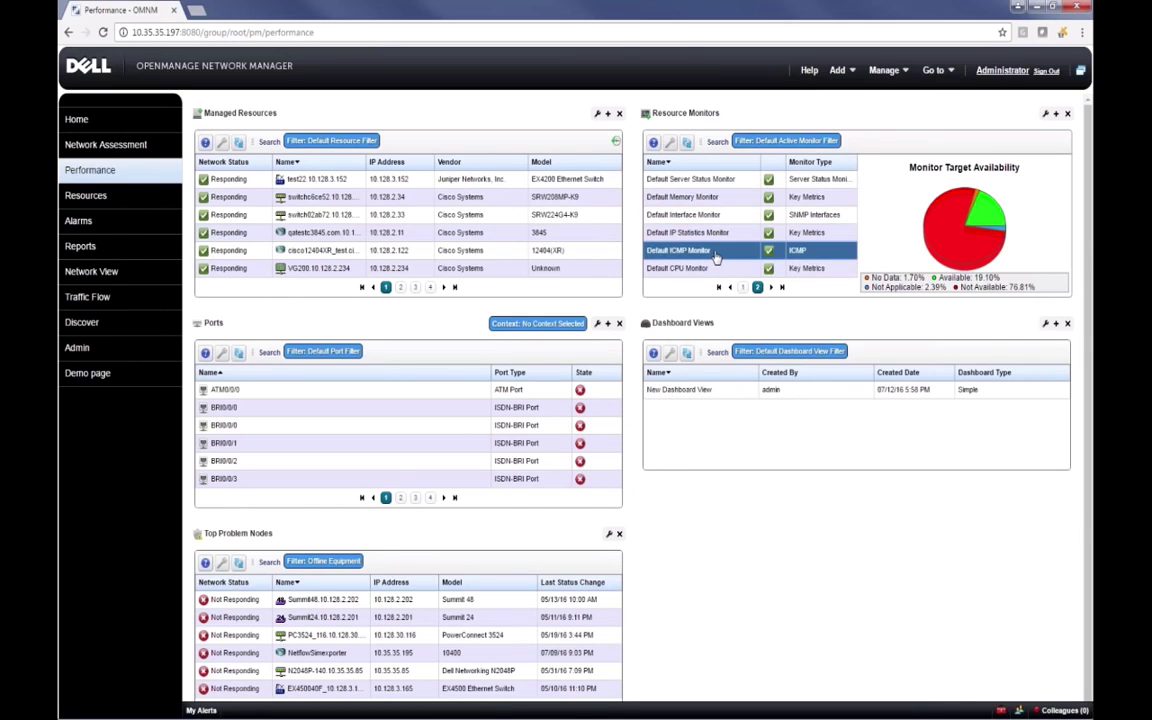
right_click(716, 256)
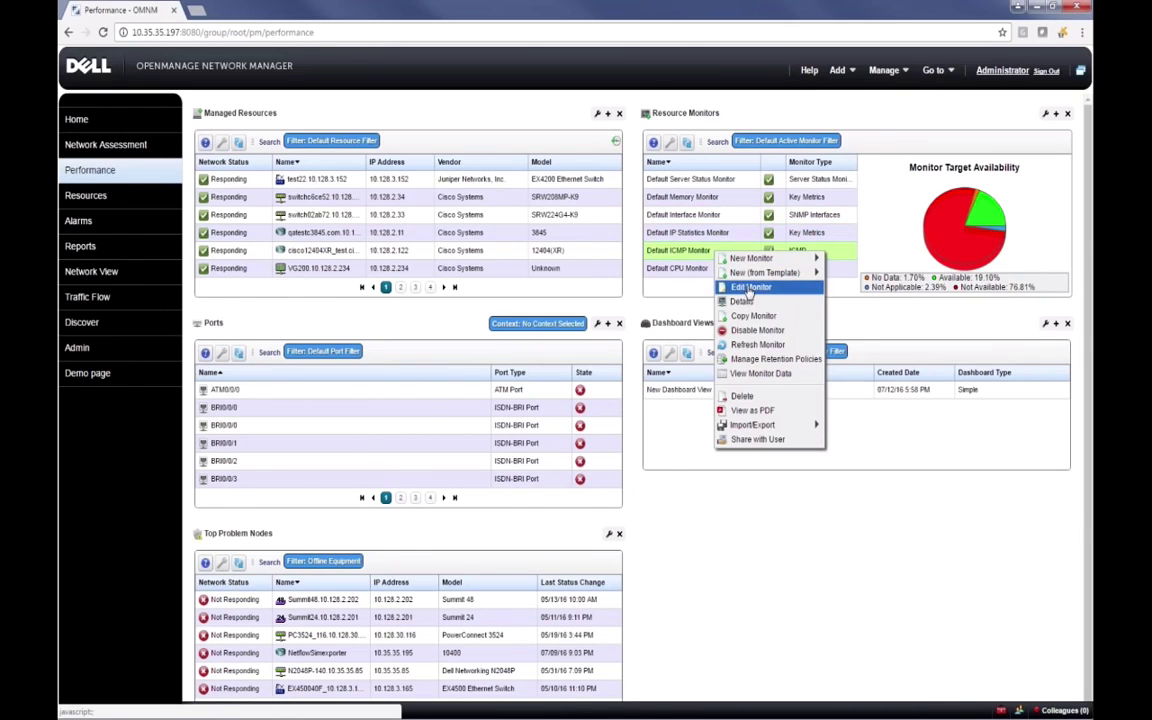
left_click(749, 288)
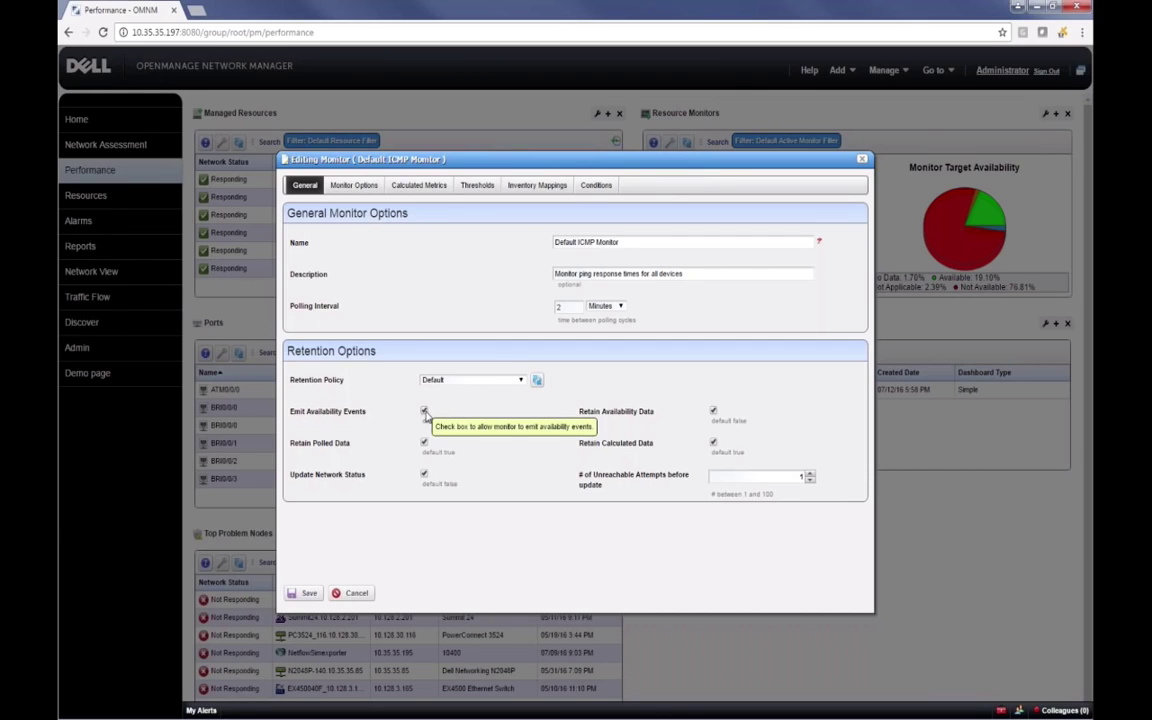
left_click(352, 593)
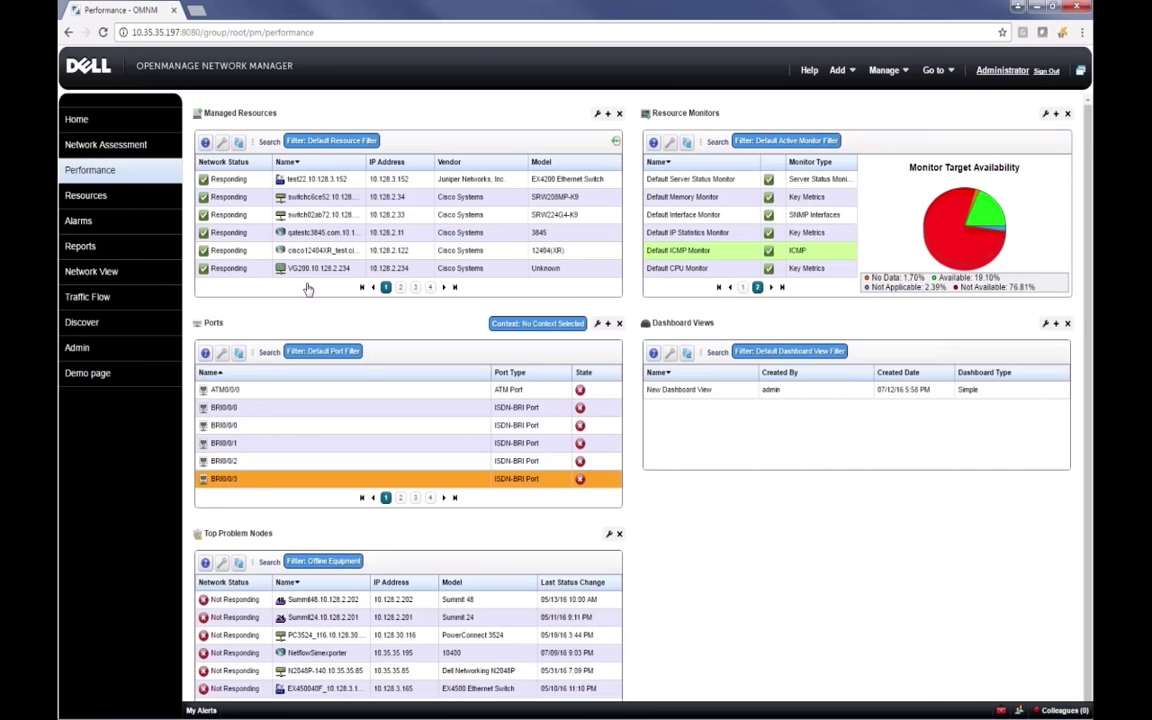
View the Resources page and return to the Performance page.
mouse_move(90, 198)
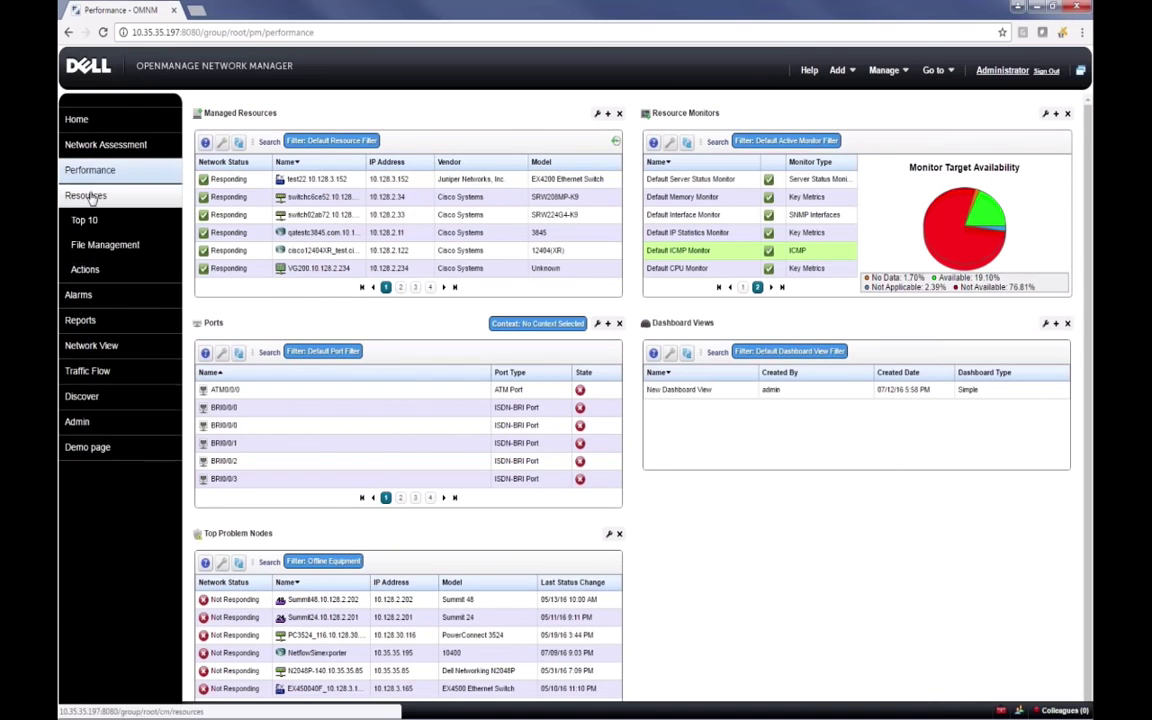
left_click(90, 196)
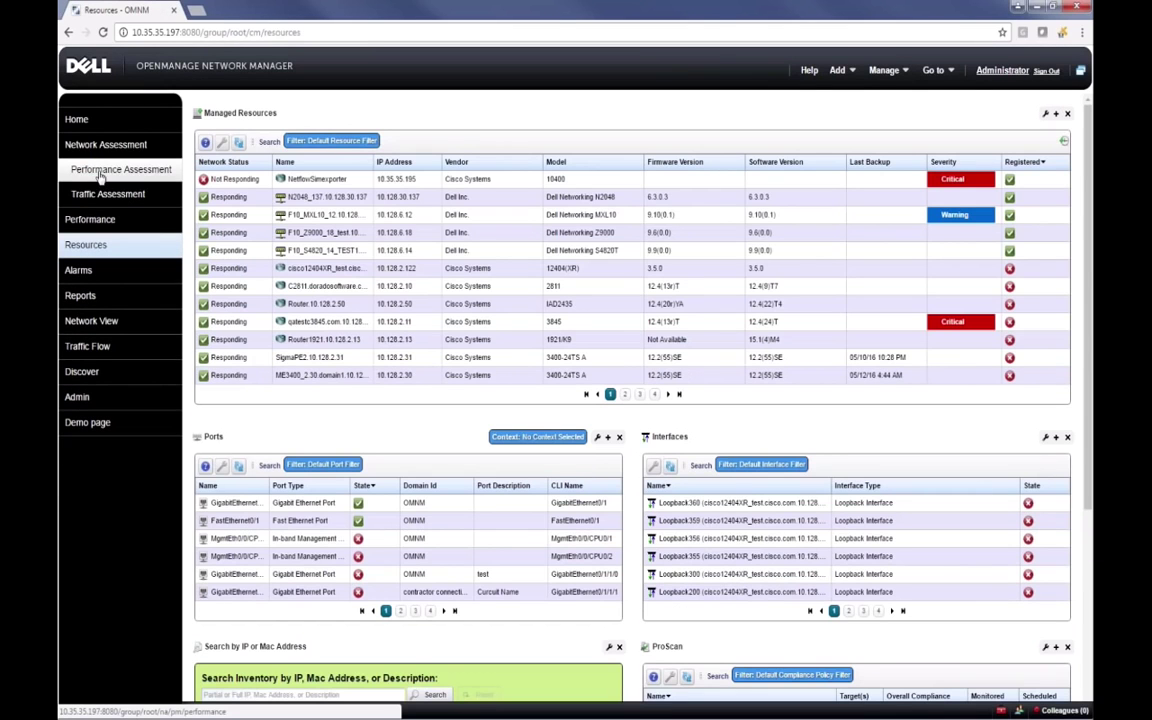
mouse_move(97, 213)
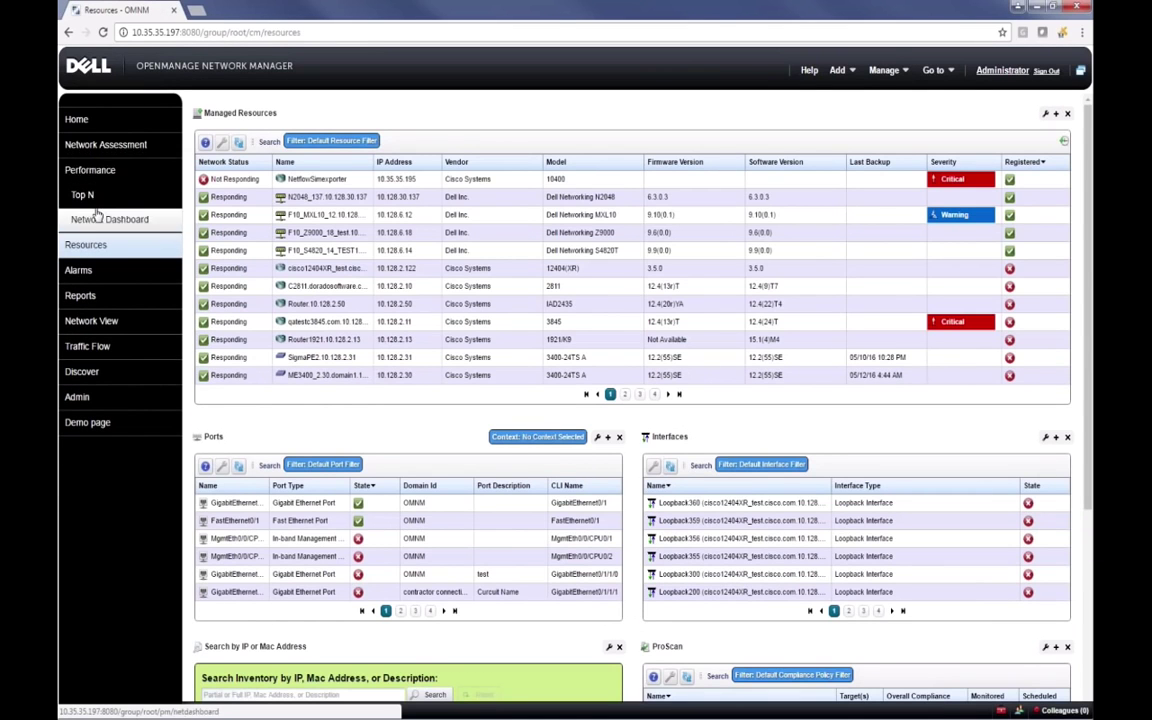
left_click(88, 167)
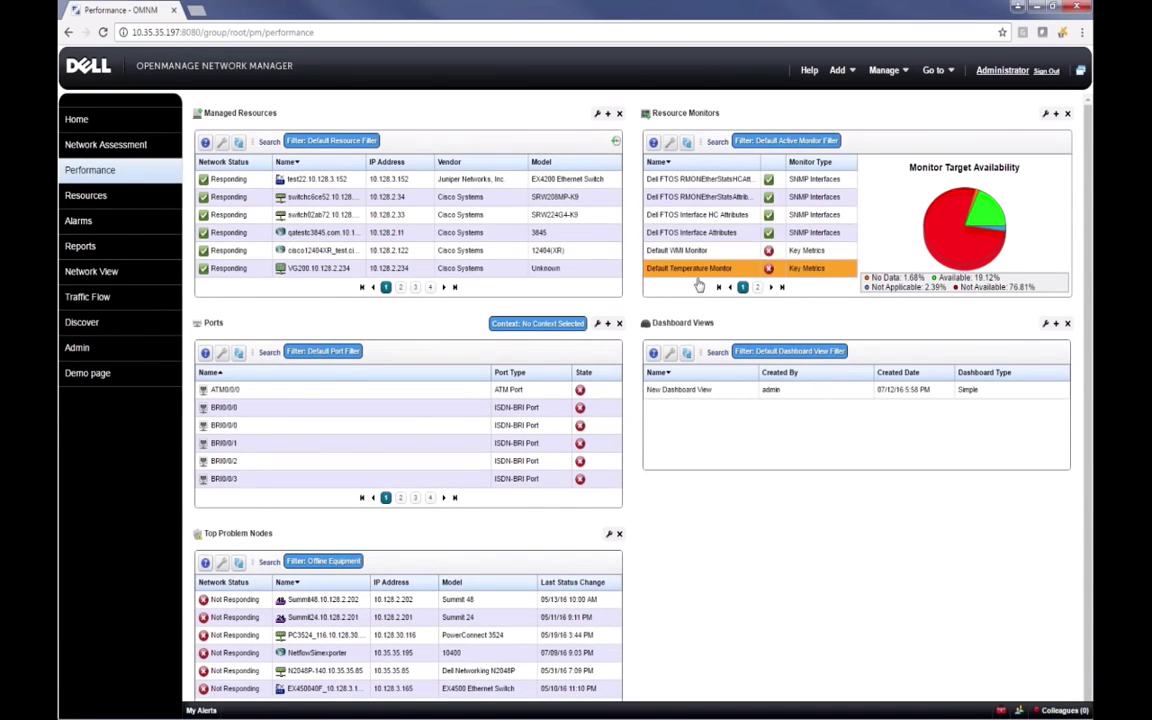
Reopen Default Interface Monitor from the second page of resource monitors, review its general and retention options, and cancel without saving.
left_click(757, 287)
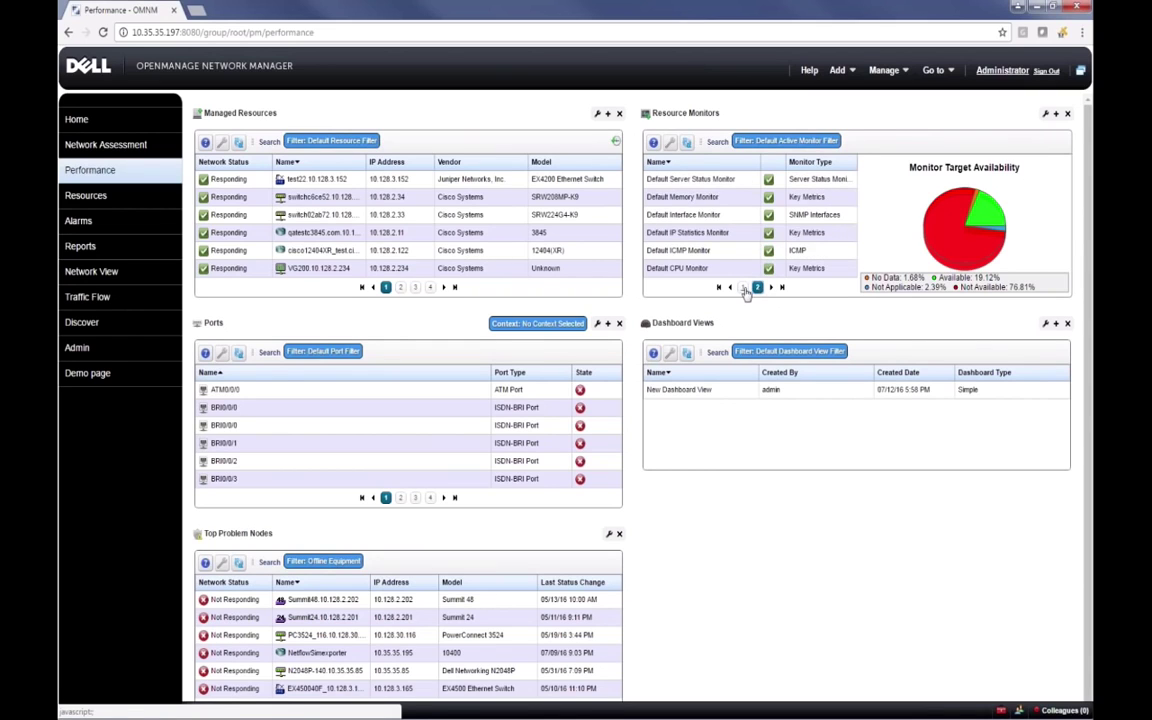
right_click(683, 216)
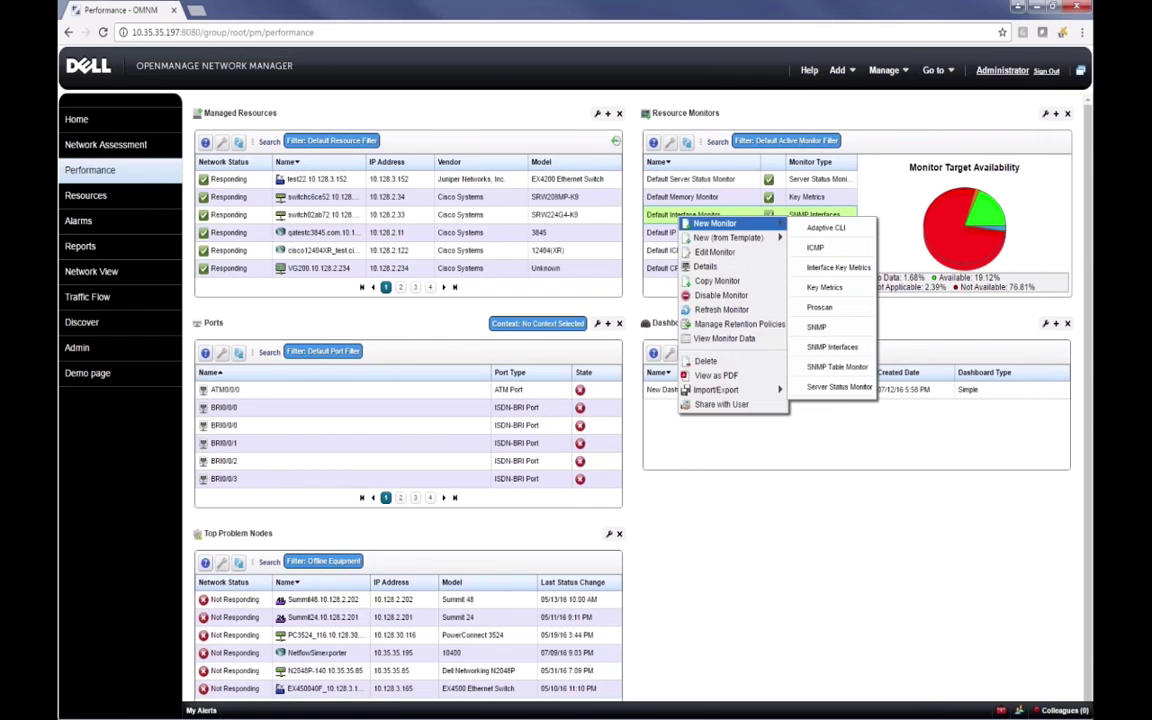
left_click(710, 251)
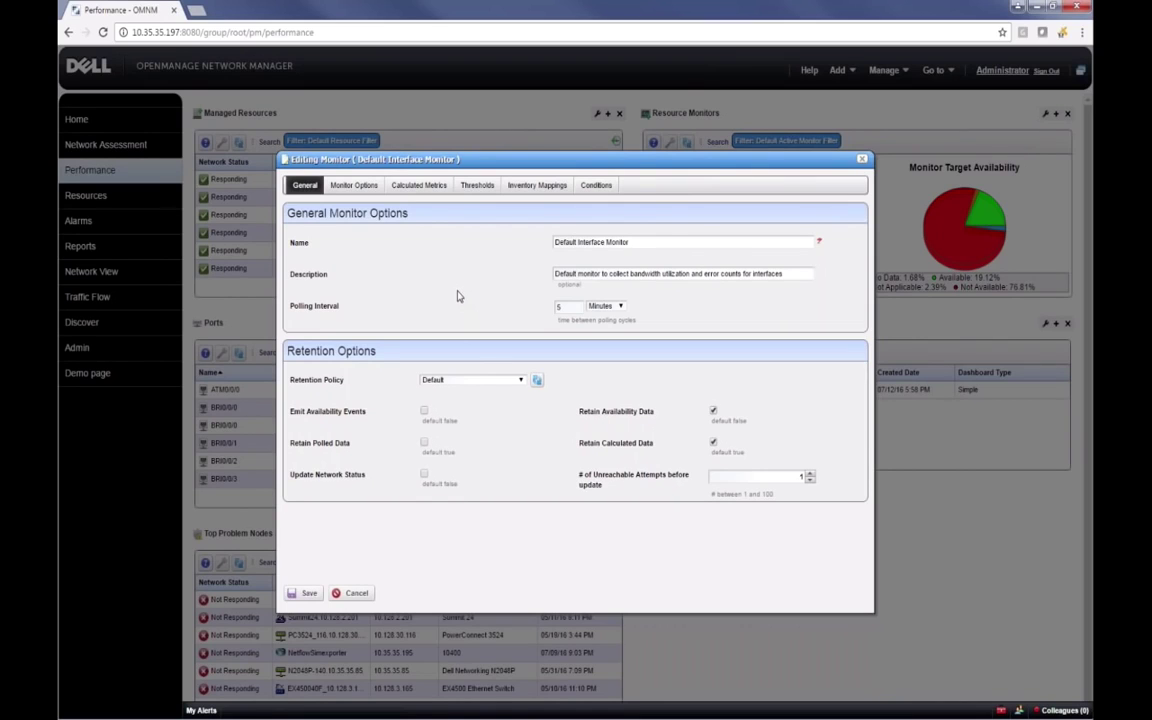
left_click(358, 594)
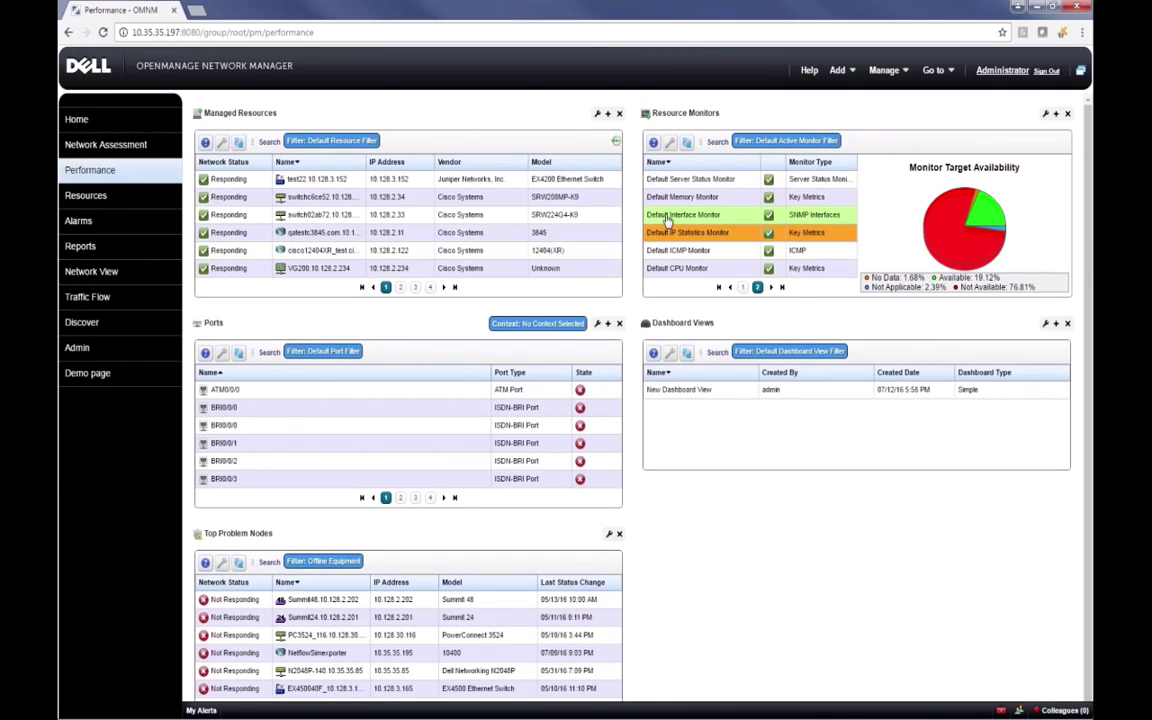
Open the Network View topology and examine the details of individual devices, including the critical NetflowSimexporter router and the yellow PowerConnect switch.
left_click(121, 274)
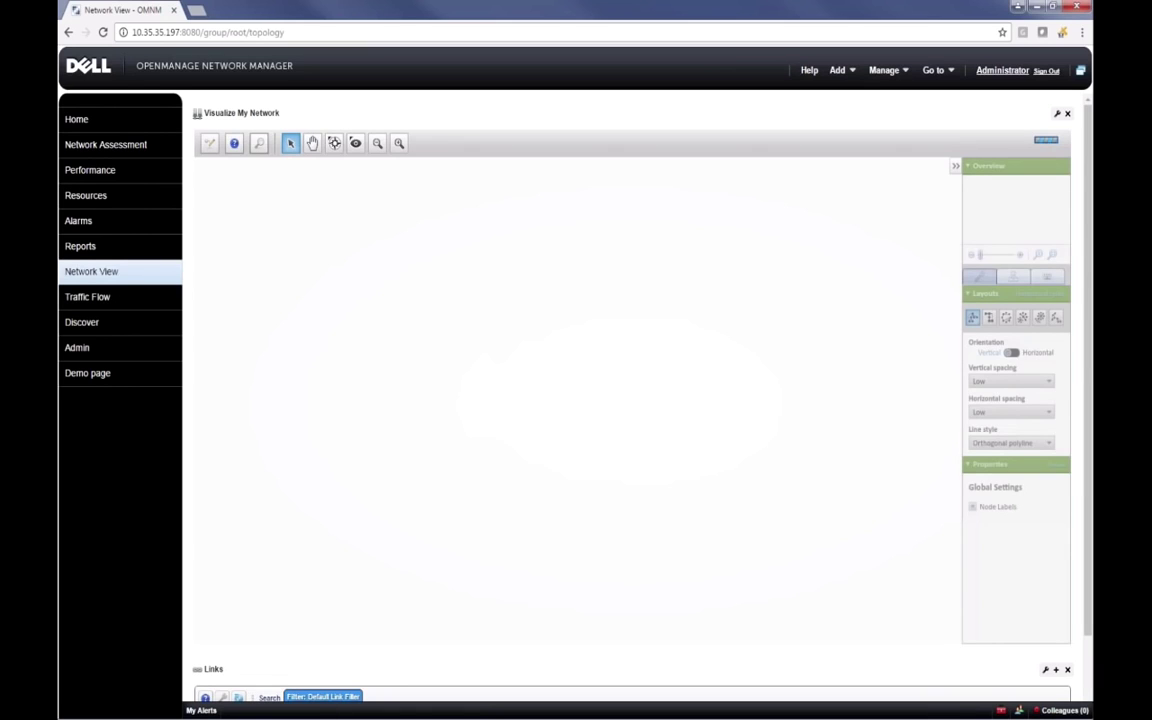
mouse_move(494, 357)
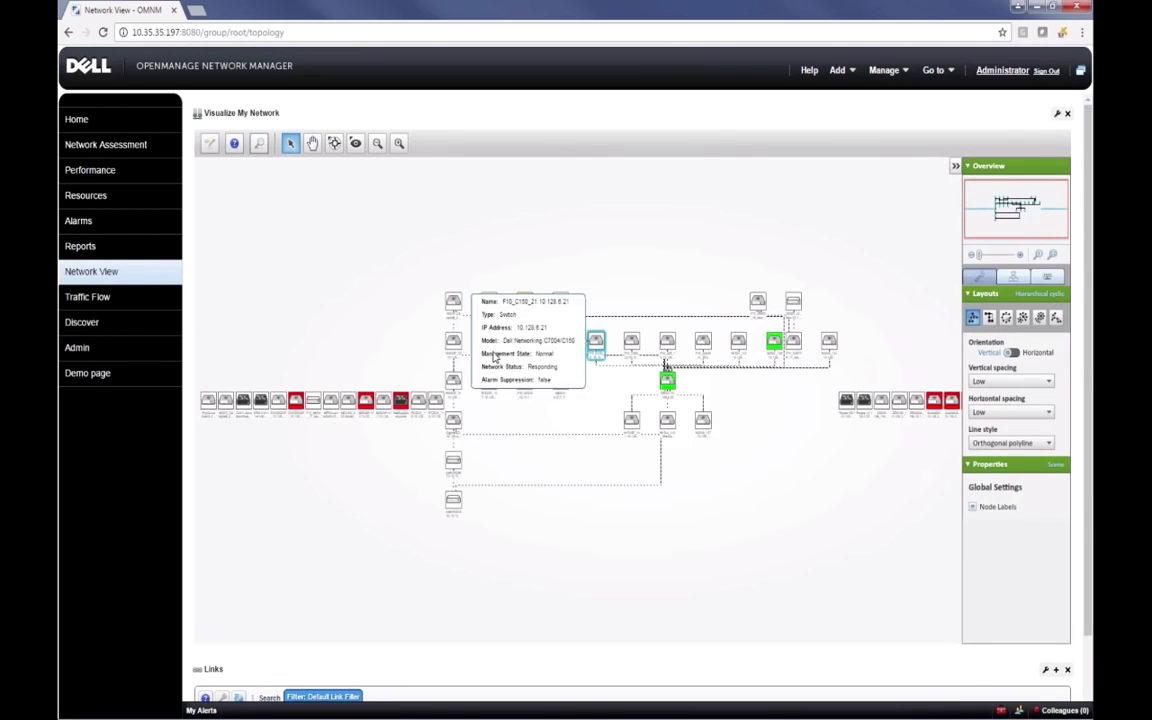
mouse_move(400, 403)
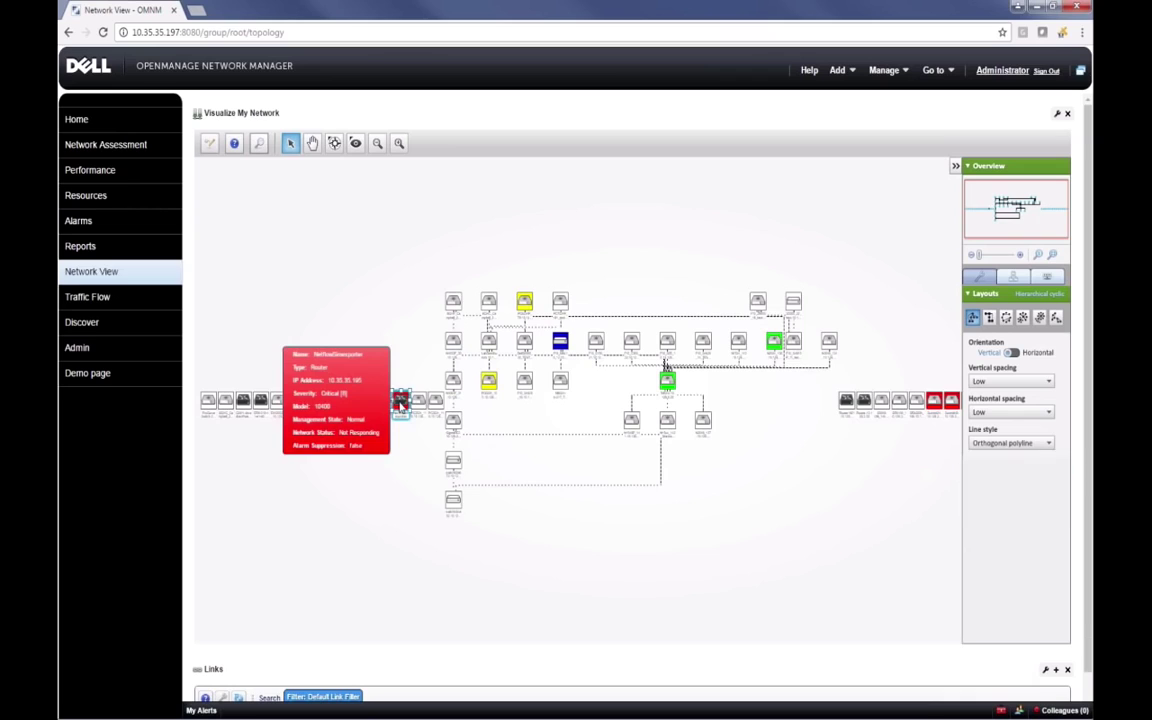
mouse_move(524, 303)
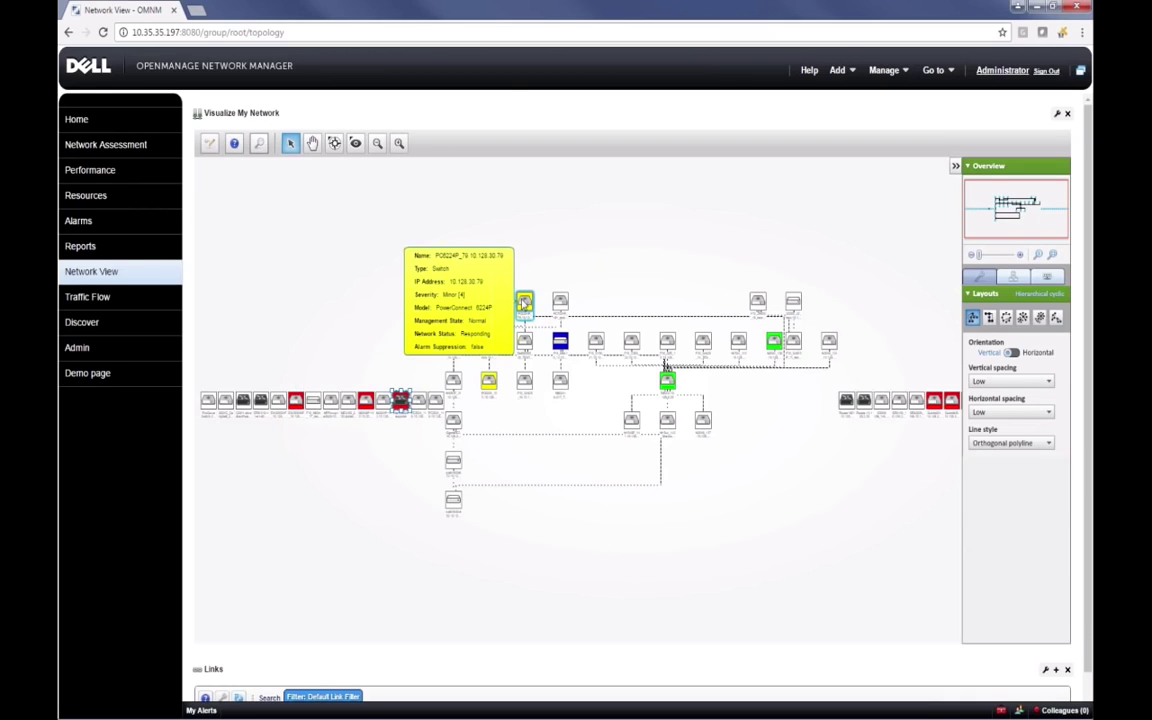
mouse_move(524, 341)
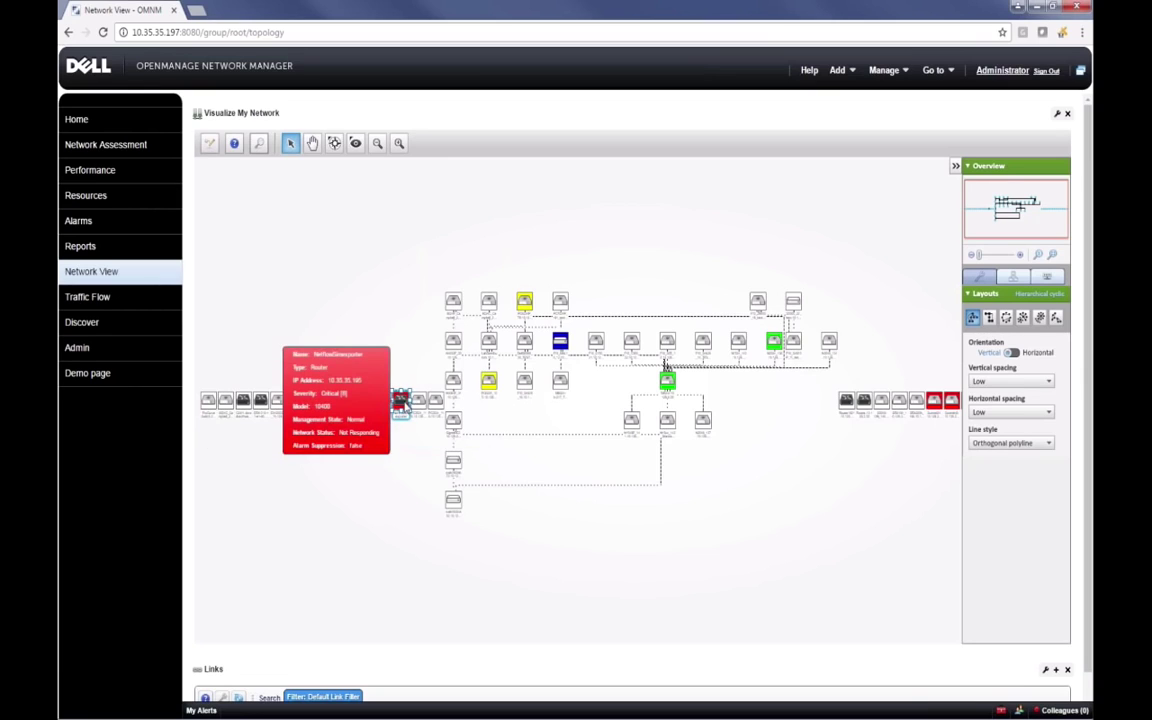
Drill into the critical NetflowSimexporter router in the topology, apply the Orthogonal layout, and select the router.
right_click(400, 402)
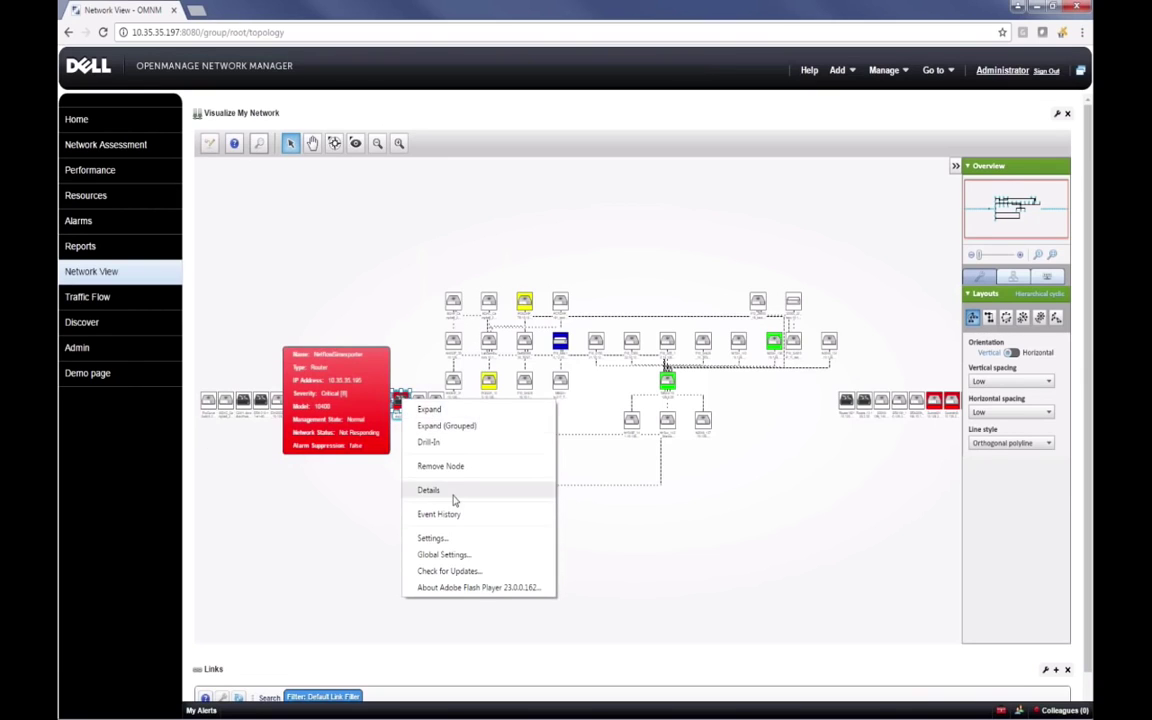
left_click(450, 442)
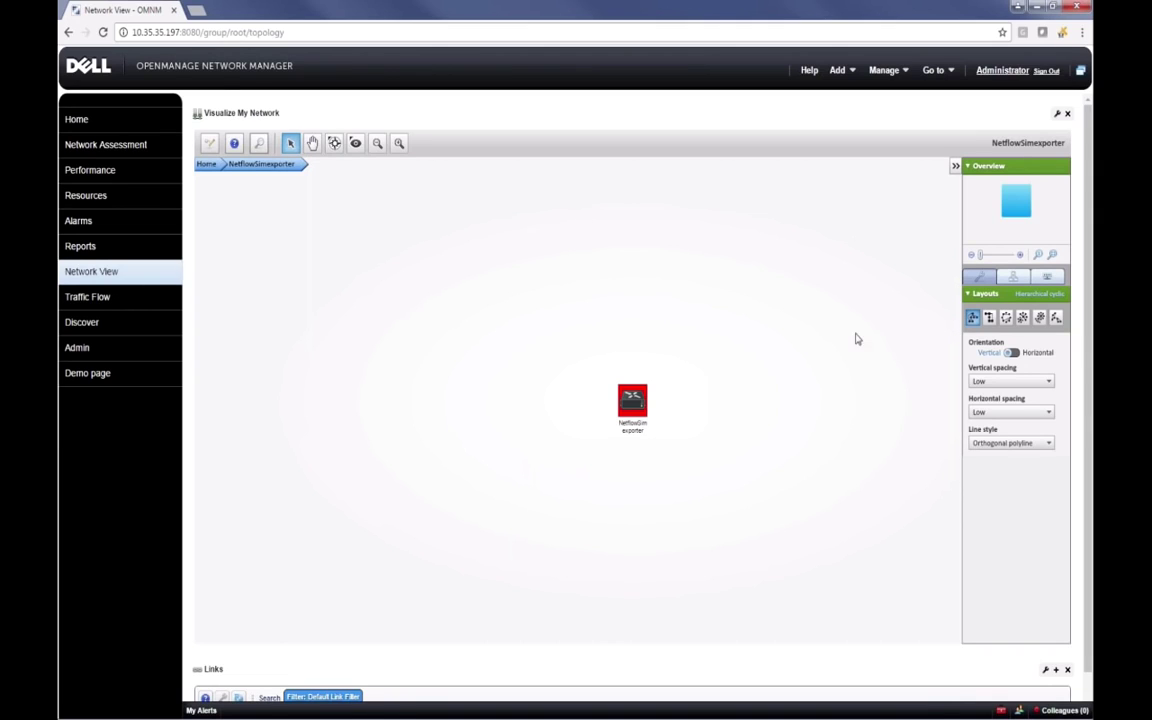
left_click(990, 318)
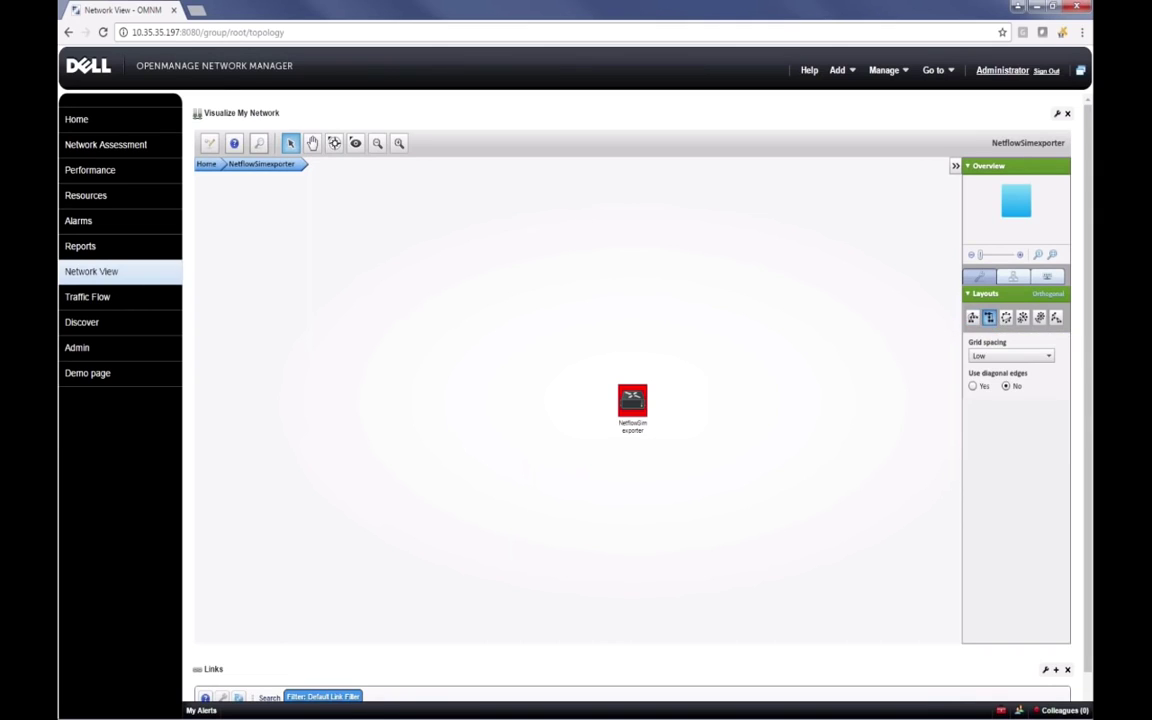
left_click(632, 400)
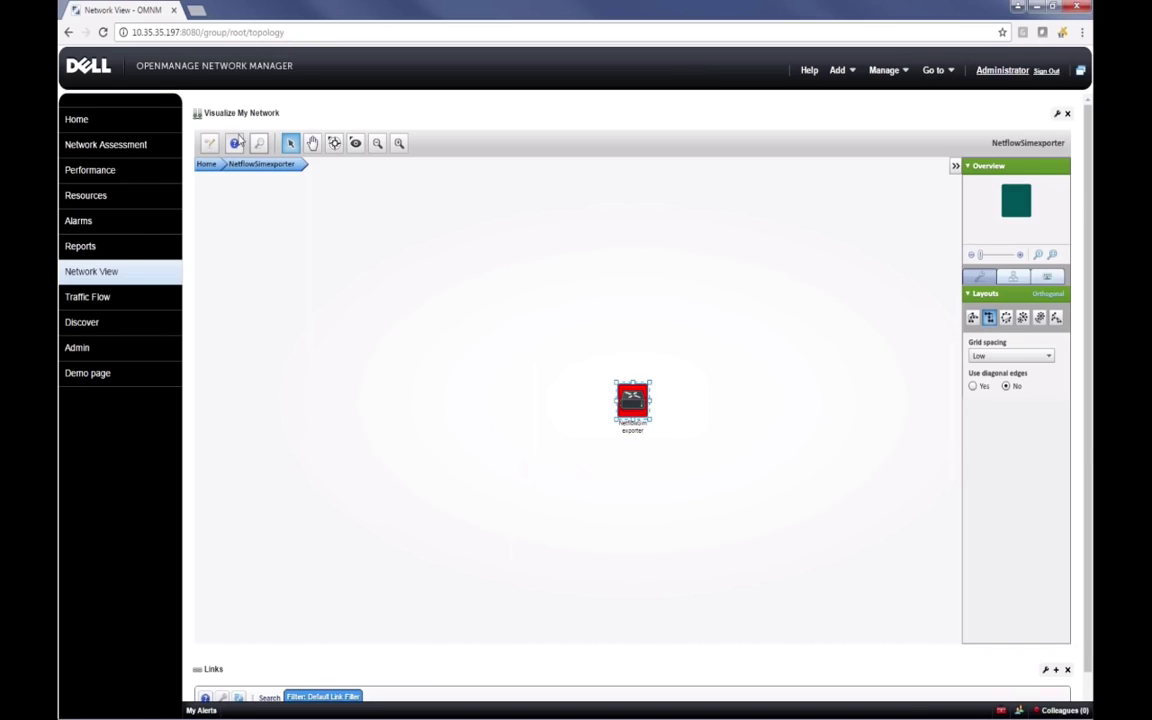
right_click(656, 392)
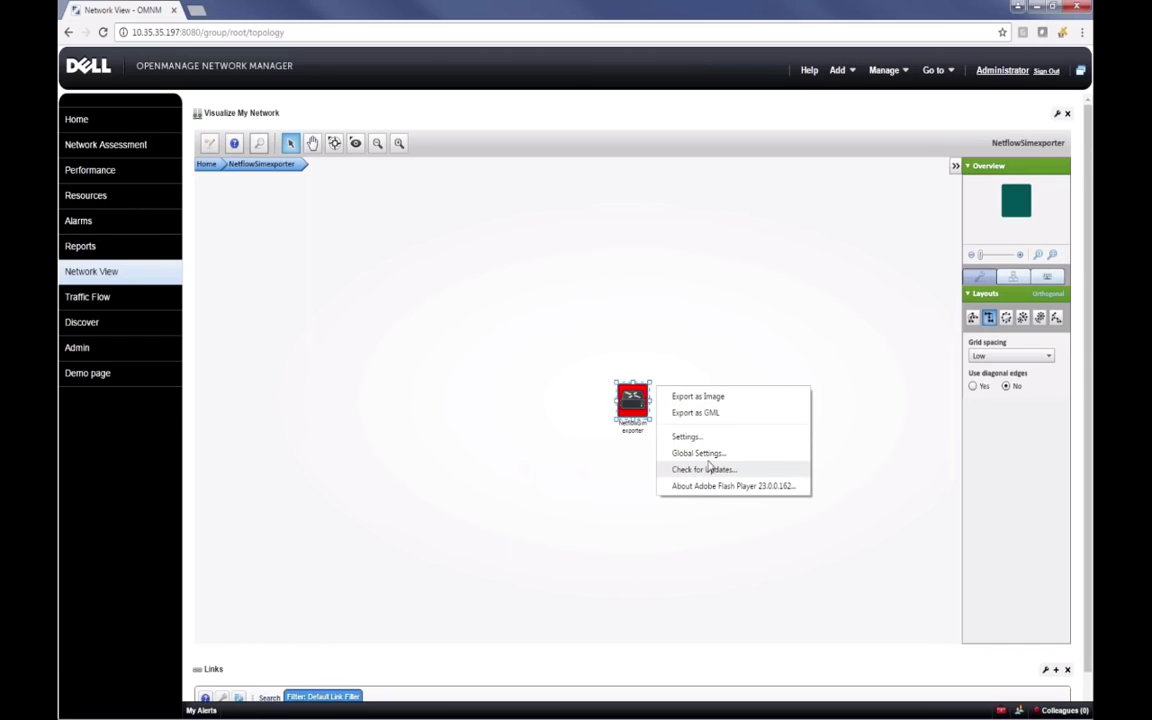
left_click(276, 135)
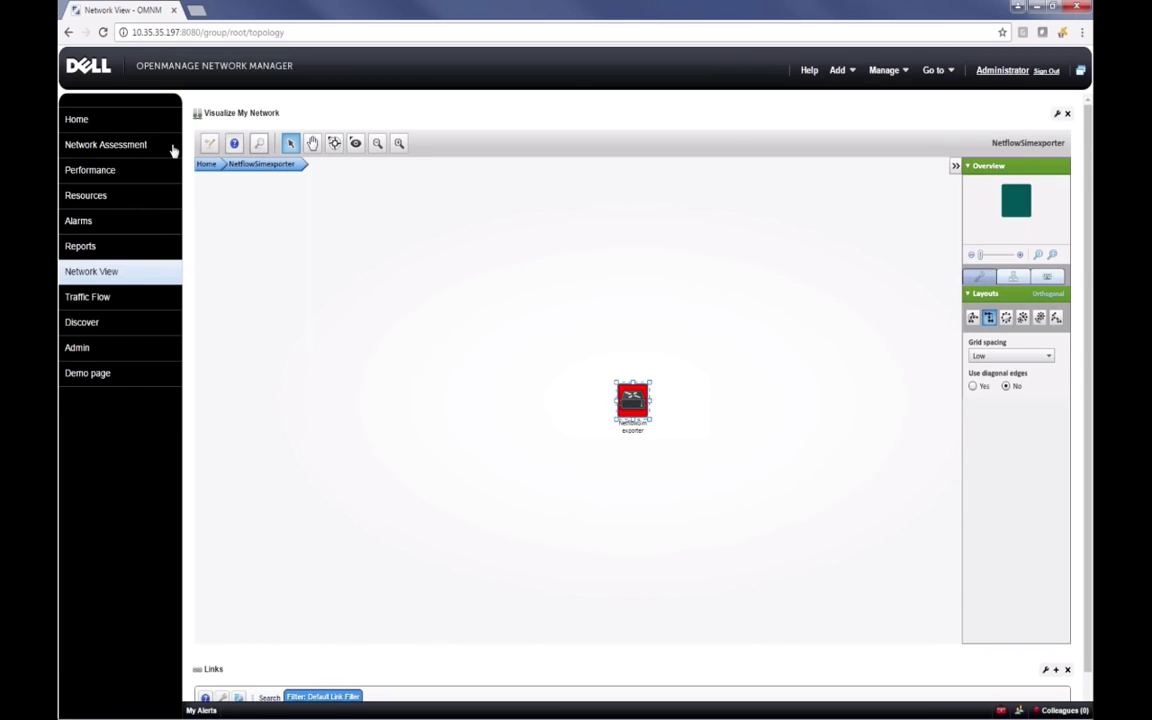
left_click(209, 143)
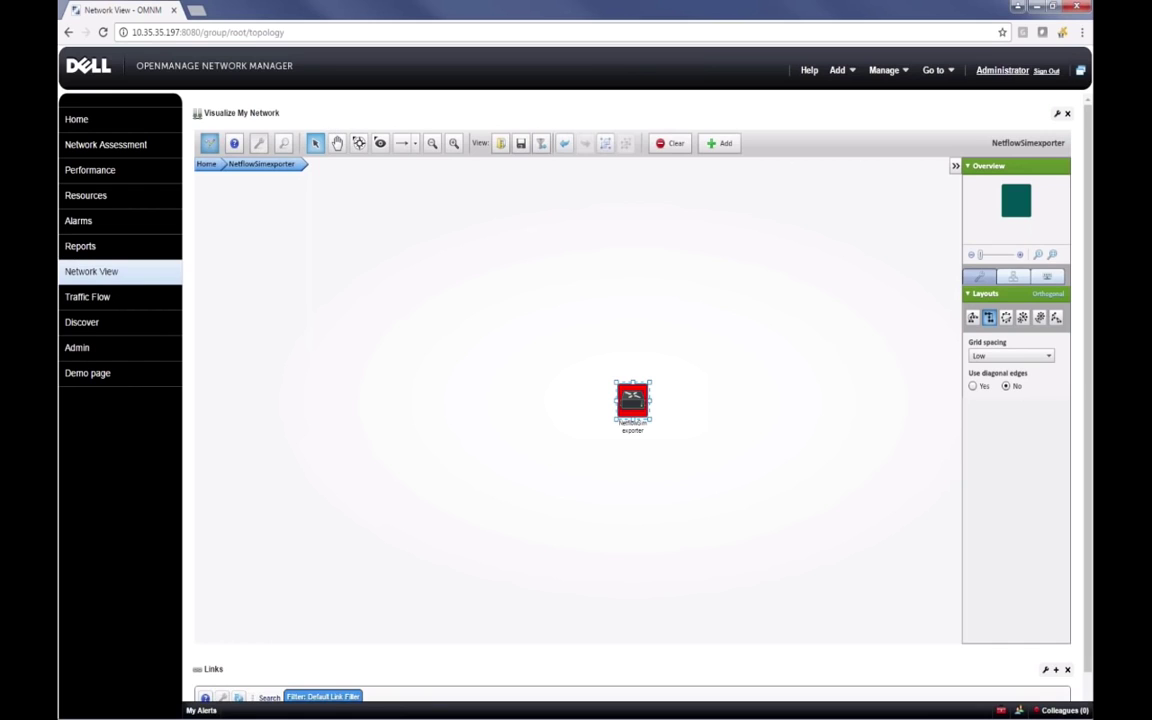
left_click(209, 143)
Return to the Performance page and open Default Interface Monitor for editing from the second page of resource monitors.
mouse_move(92, 196)
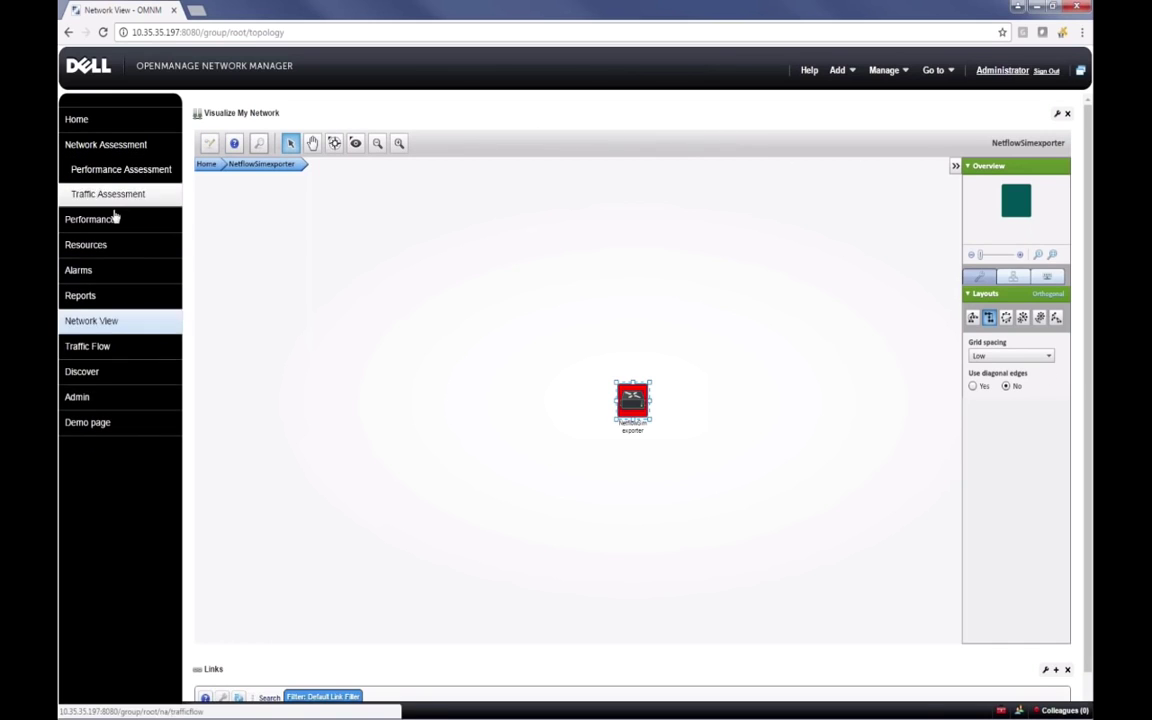
left_click(105, 170)
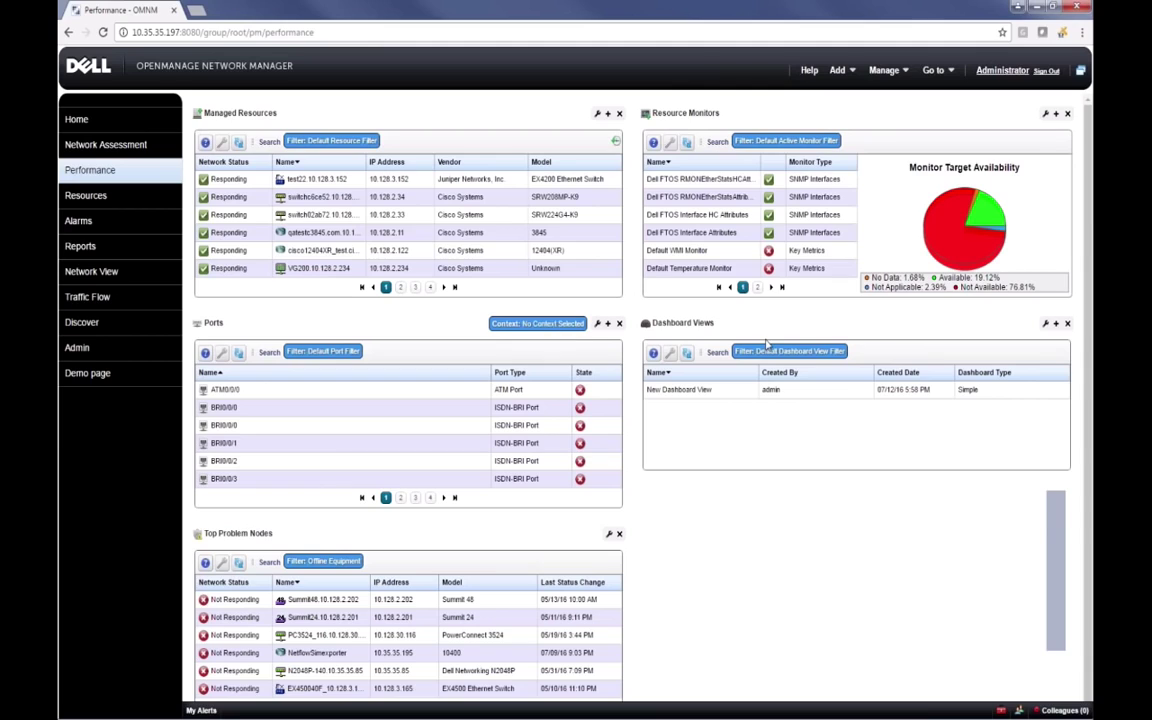
left_click(757, 287)
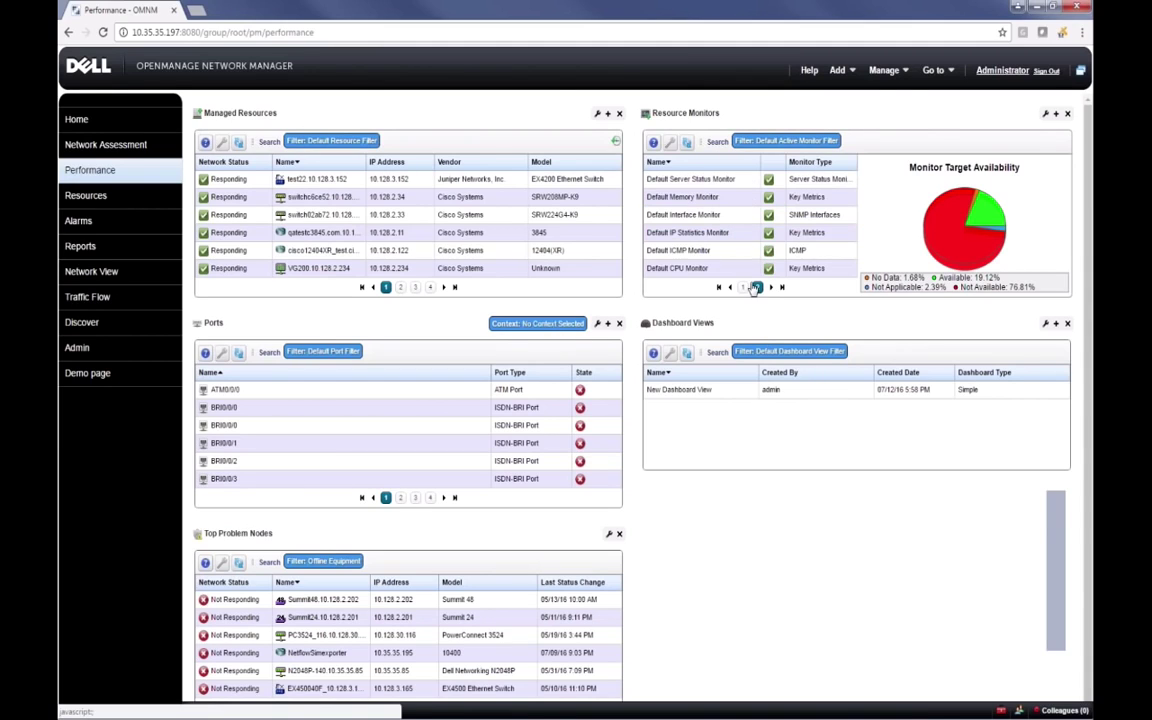
right_click(713, 219)
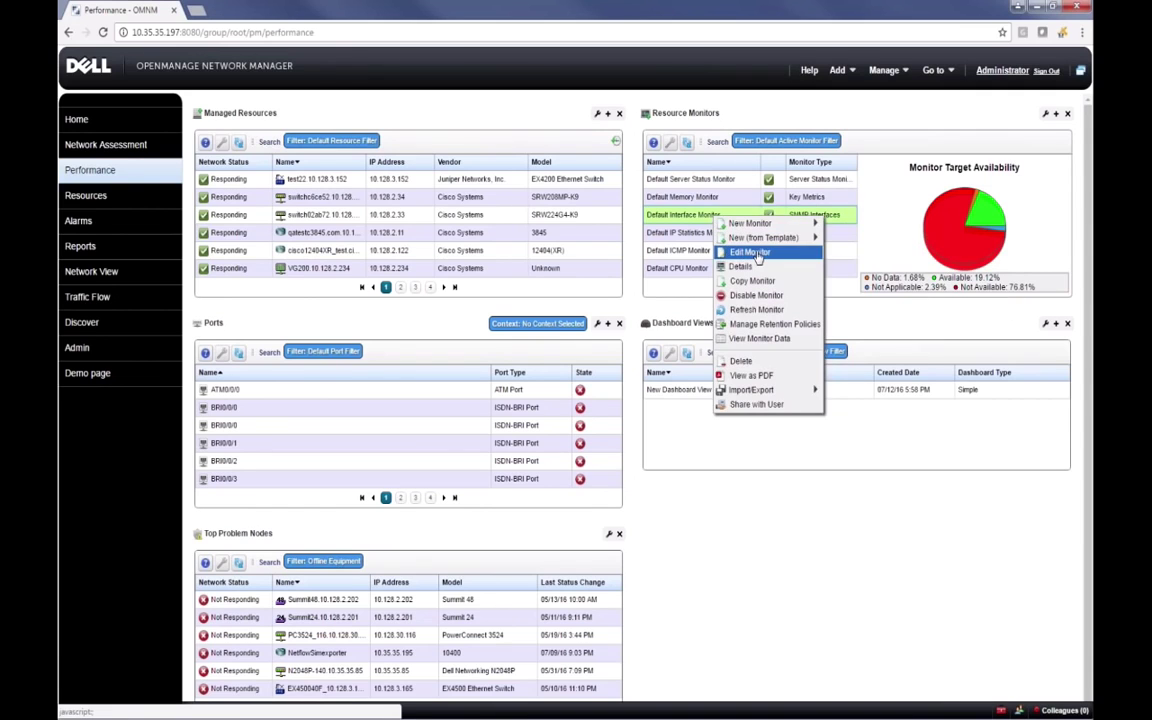
left_click(748, 252)
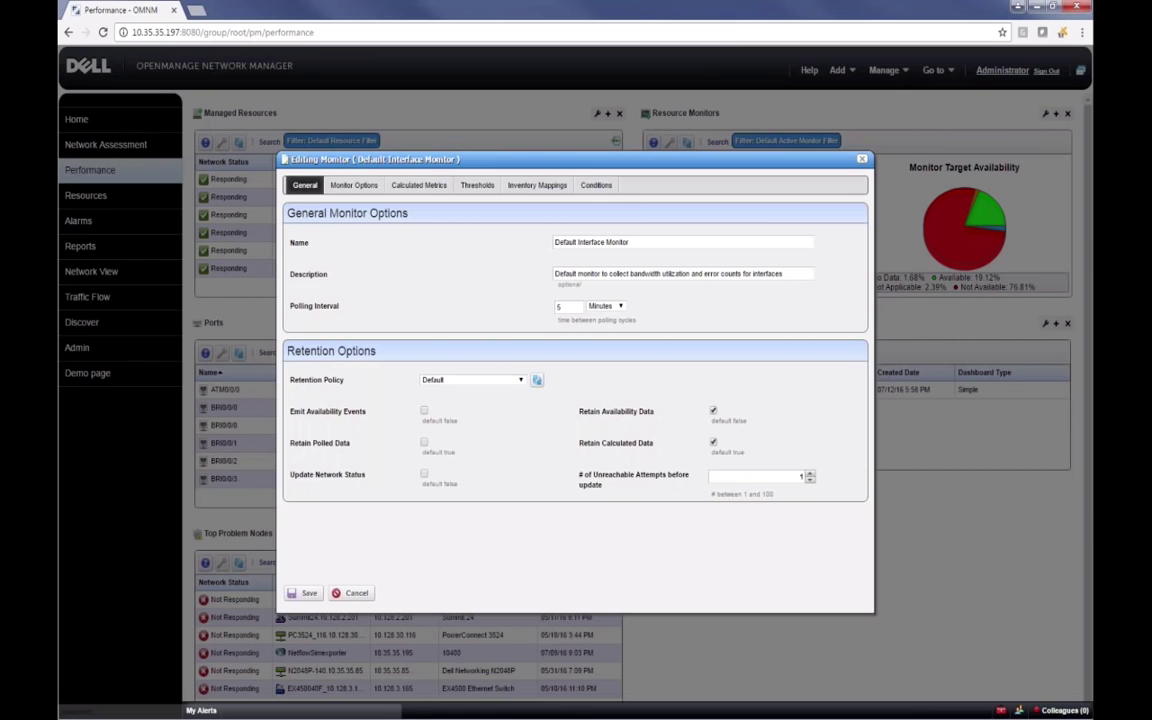
Review the interface monitor's monitored entities, SNMP attributes and calculated metrics.
left_click(419, 185)
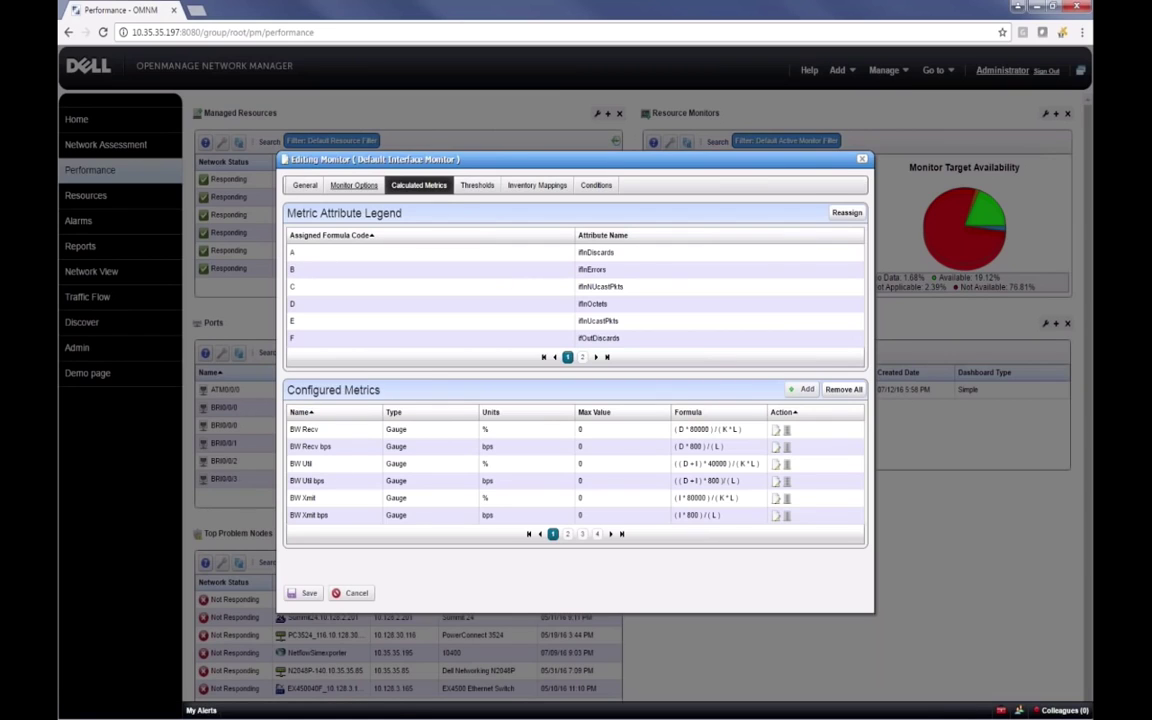
left_click(332, 185)
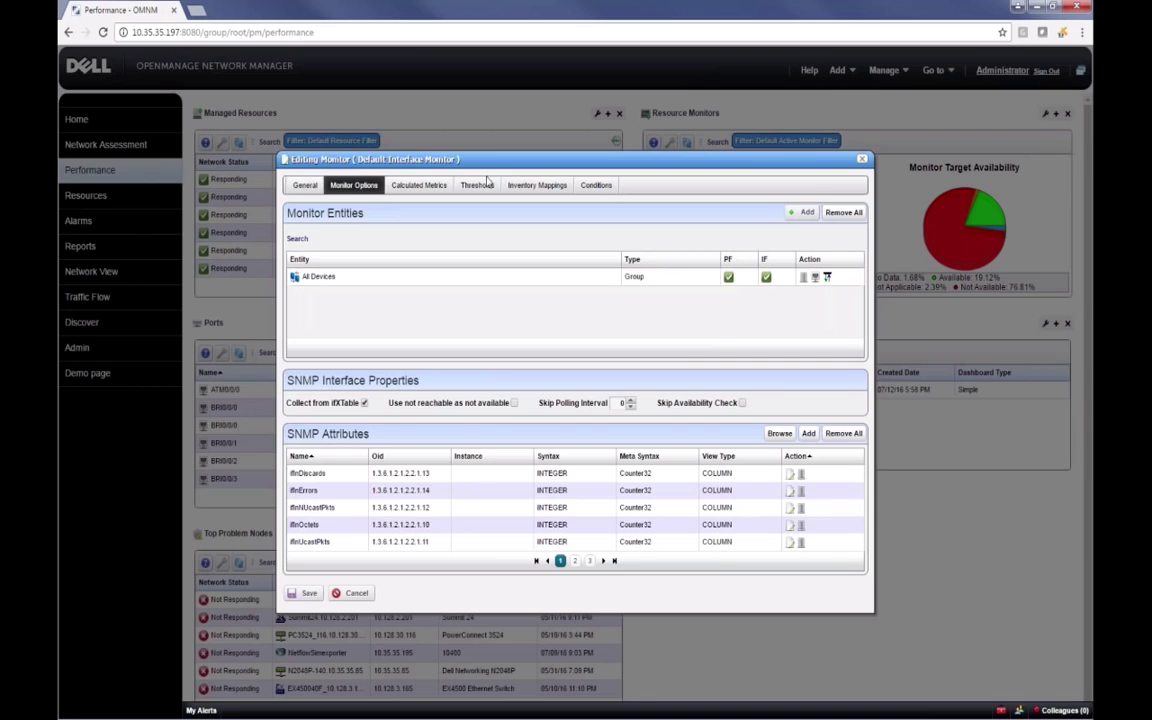
left_click(424, 186)
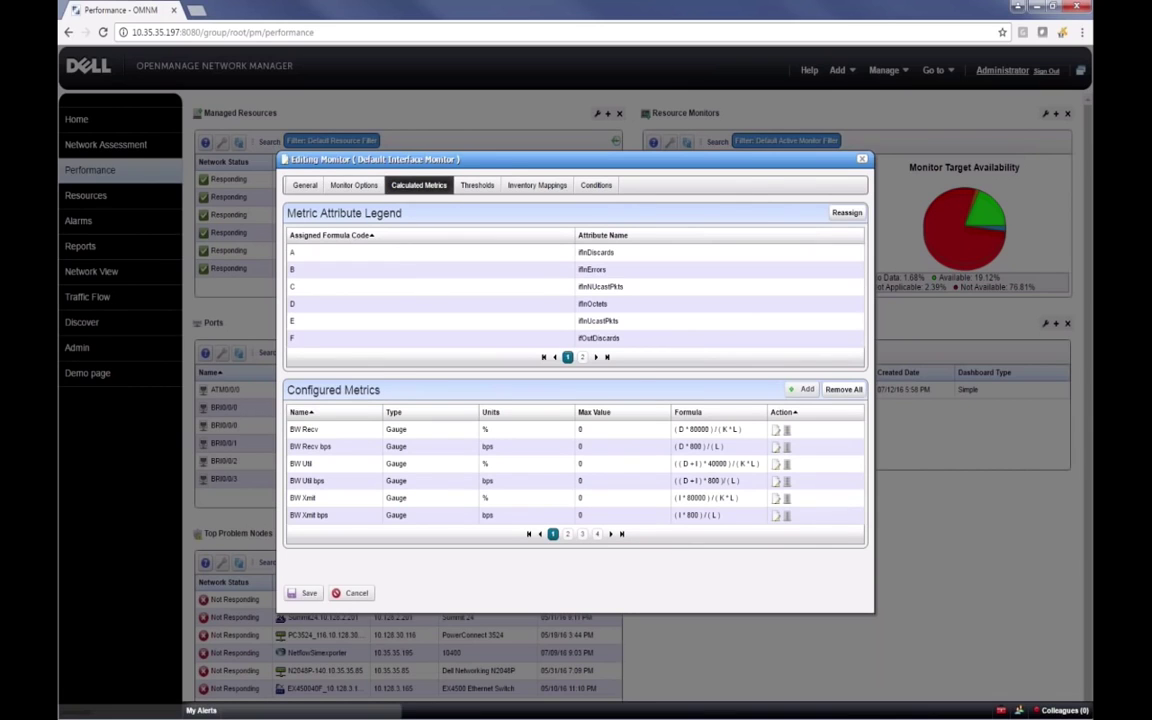
Open the BW Recv calculated metric for editing and examine its calculation type options, keeping Gauge.
left_click(775, 431)
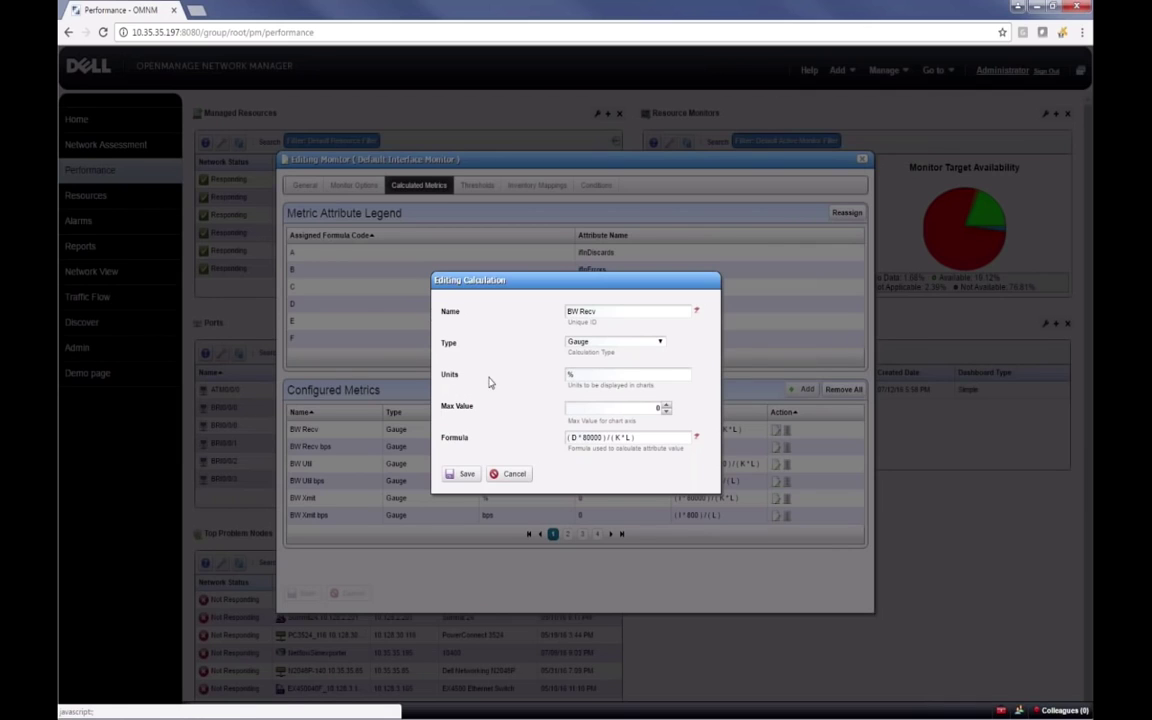
left_click(604, 343)
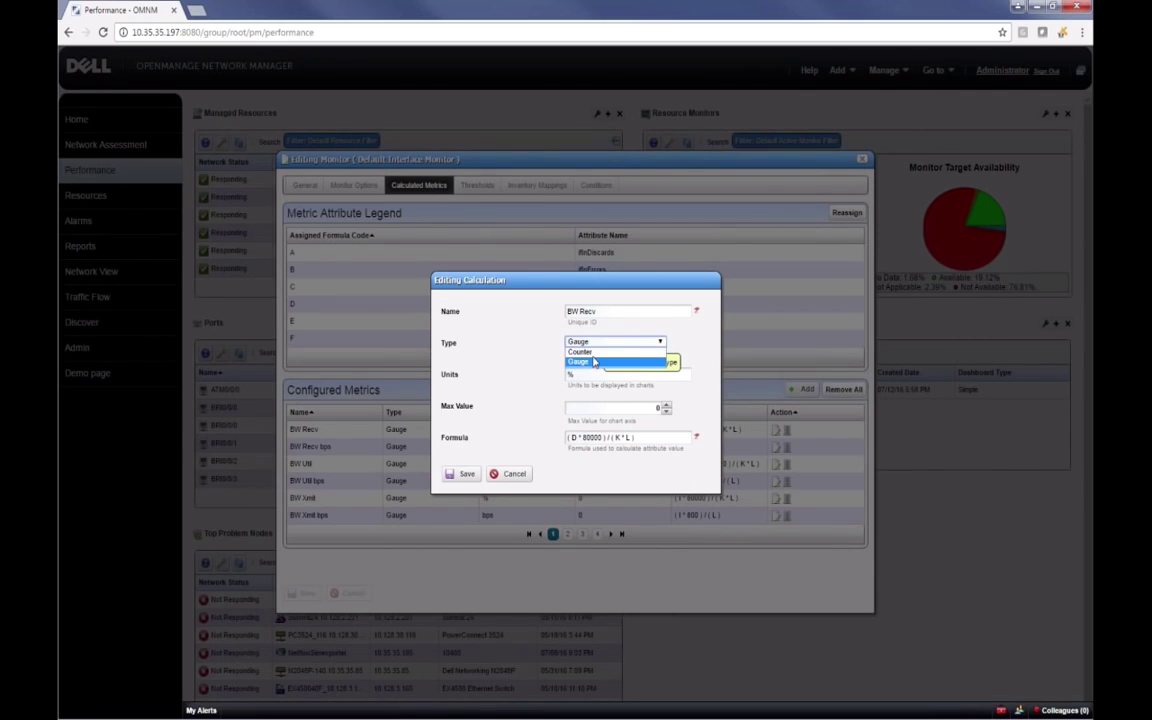
left_click(594, 361)
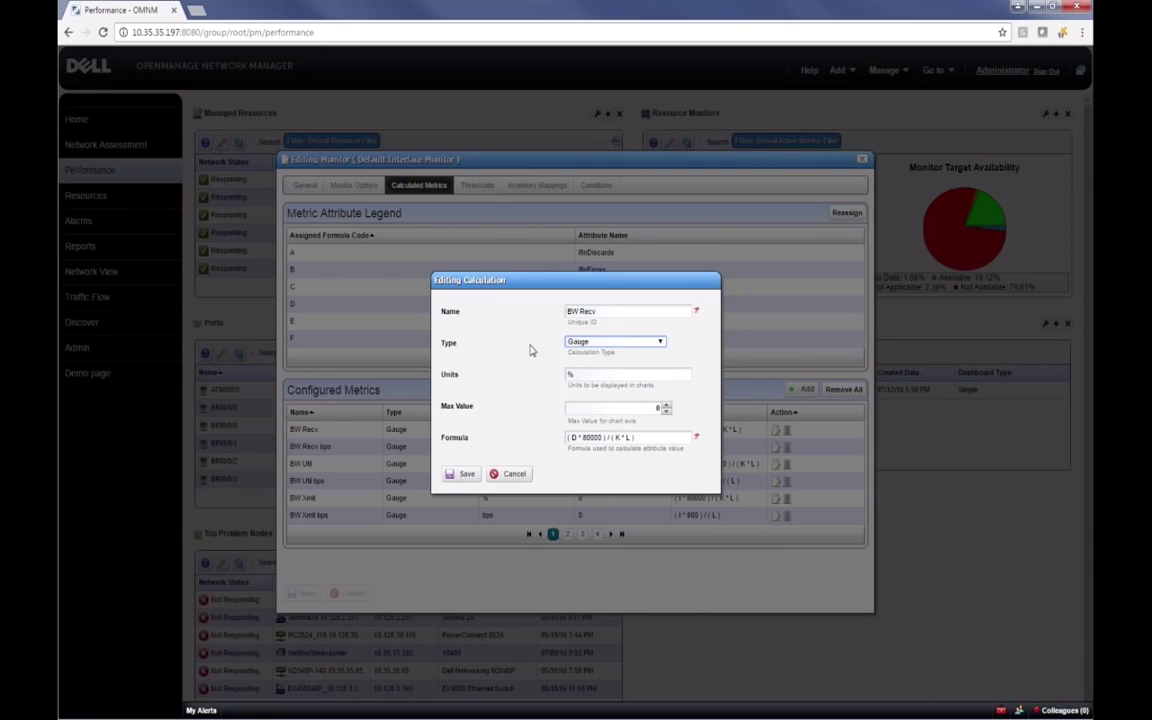
left_click(638, 343)
left_click(640, 343)
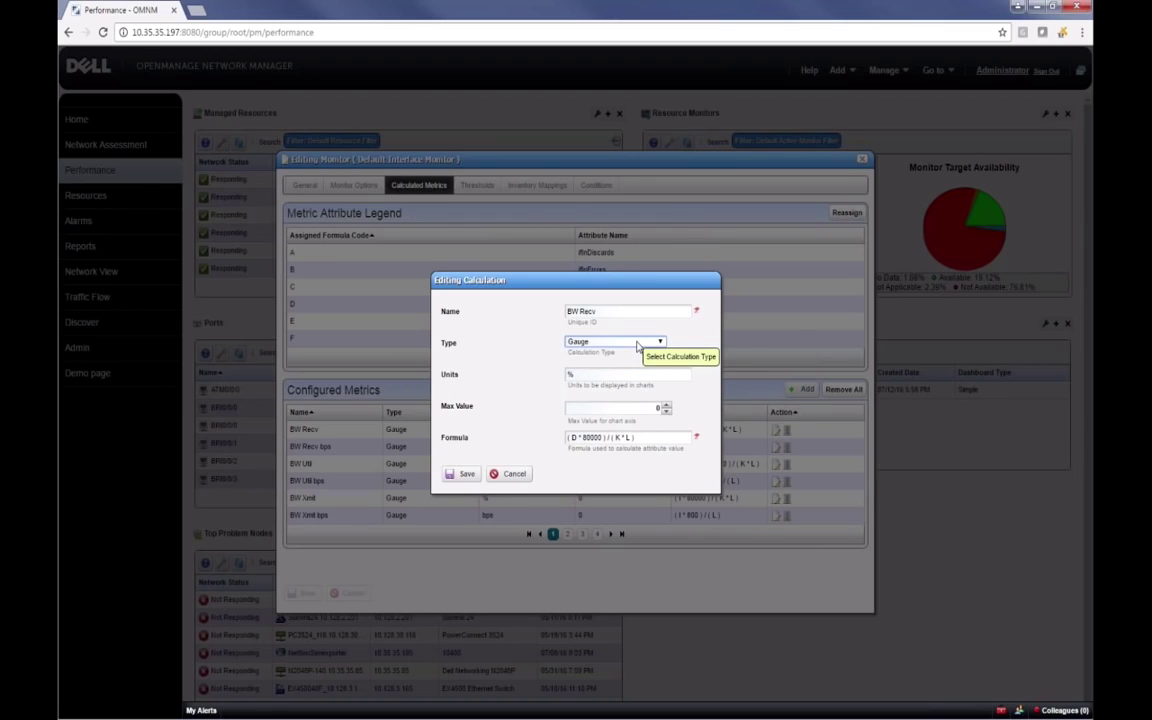
left_click(648, 343)
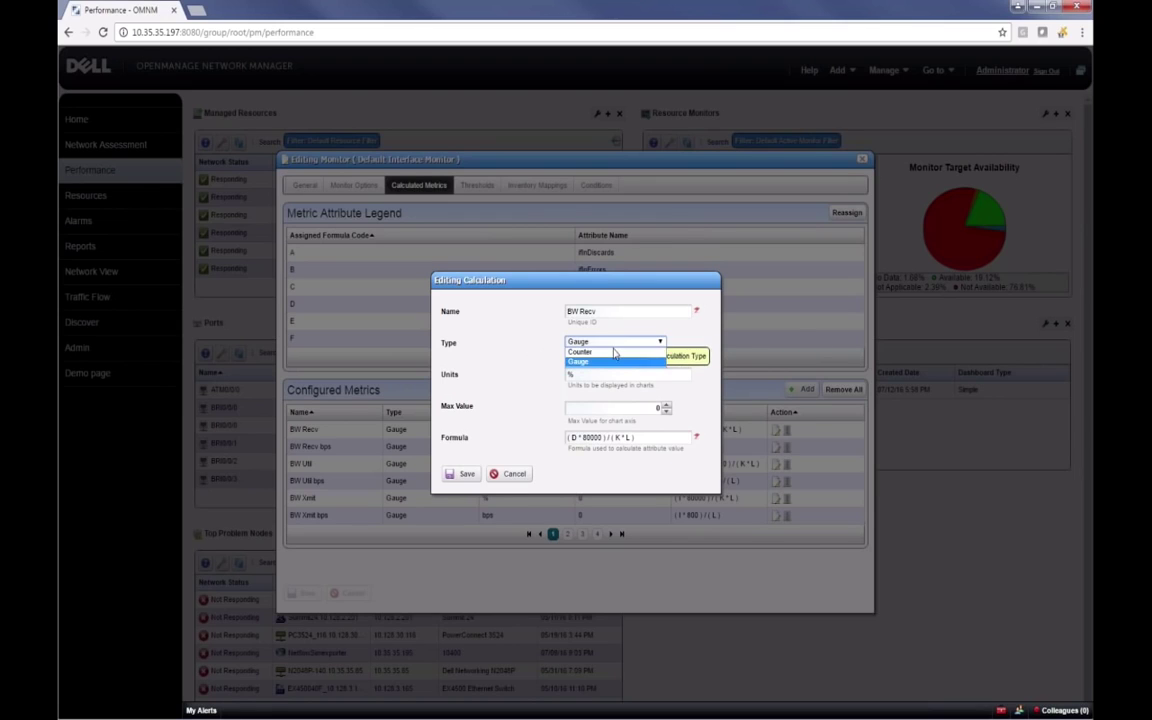
left_click(541, 347)
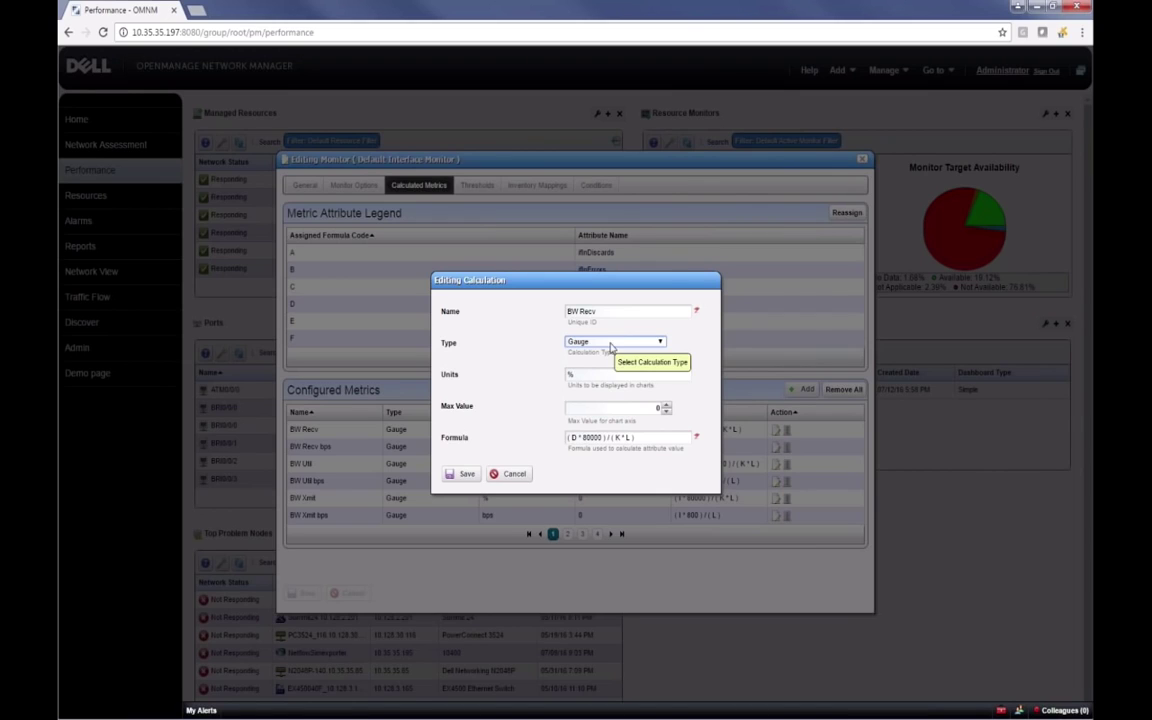
Examine the BW Recv metric's units and maximum value settings, and cancel the calculation edit without saving.
left_click(600, 374)
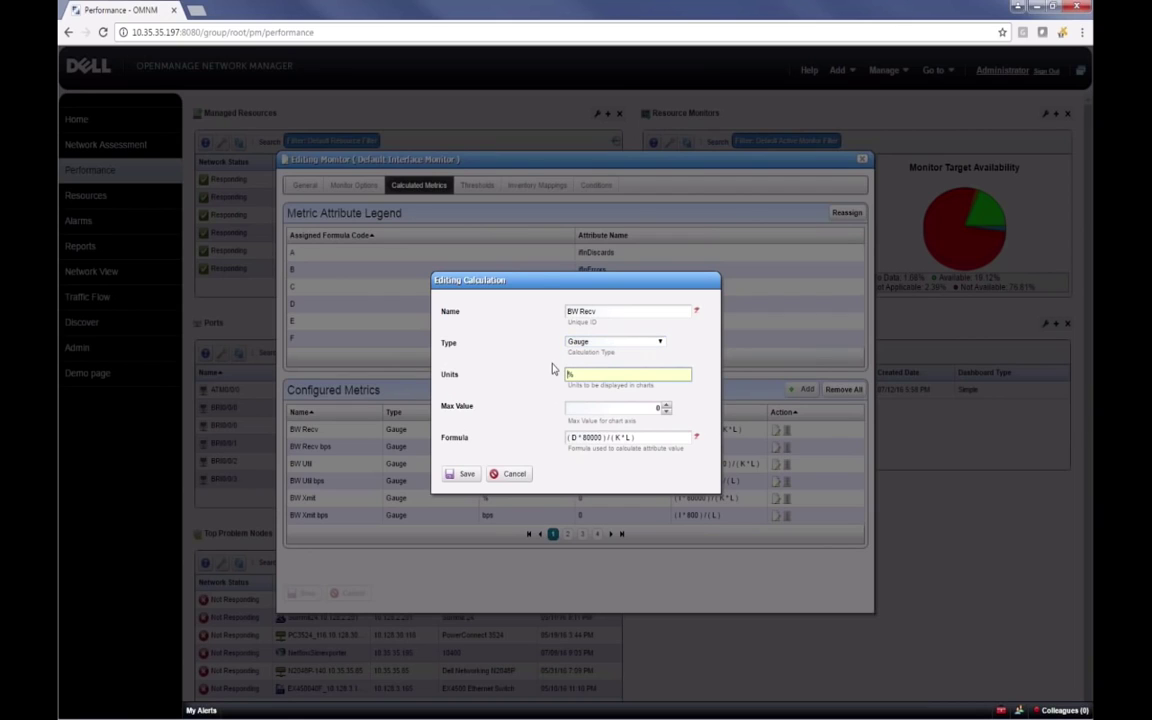
left_click(533, 377)
left_click(575, 375)
left_click(517, 386)
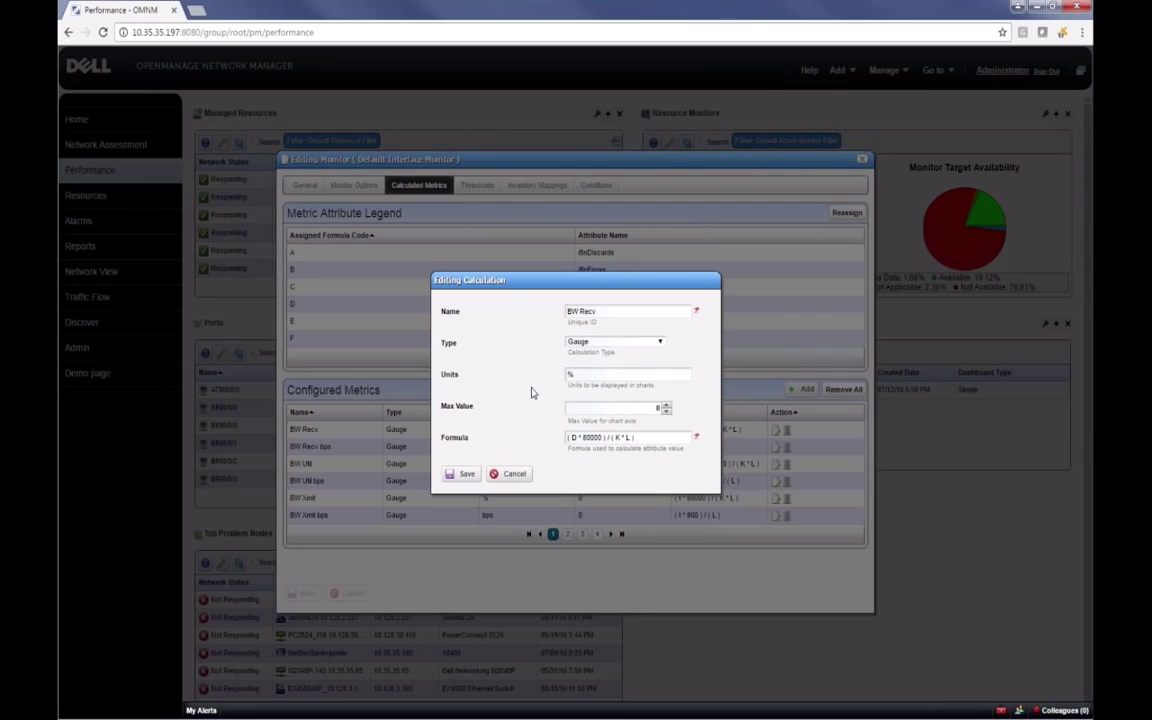
left_click(580, 377)
left_click(500, 428)
left_click(666, 406)
left_click(666, 406)
left_click(513, 475)
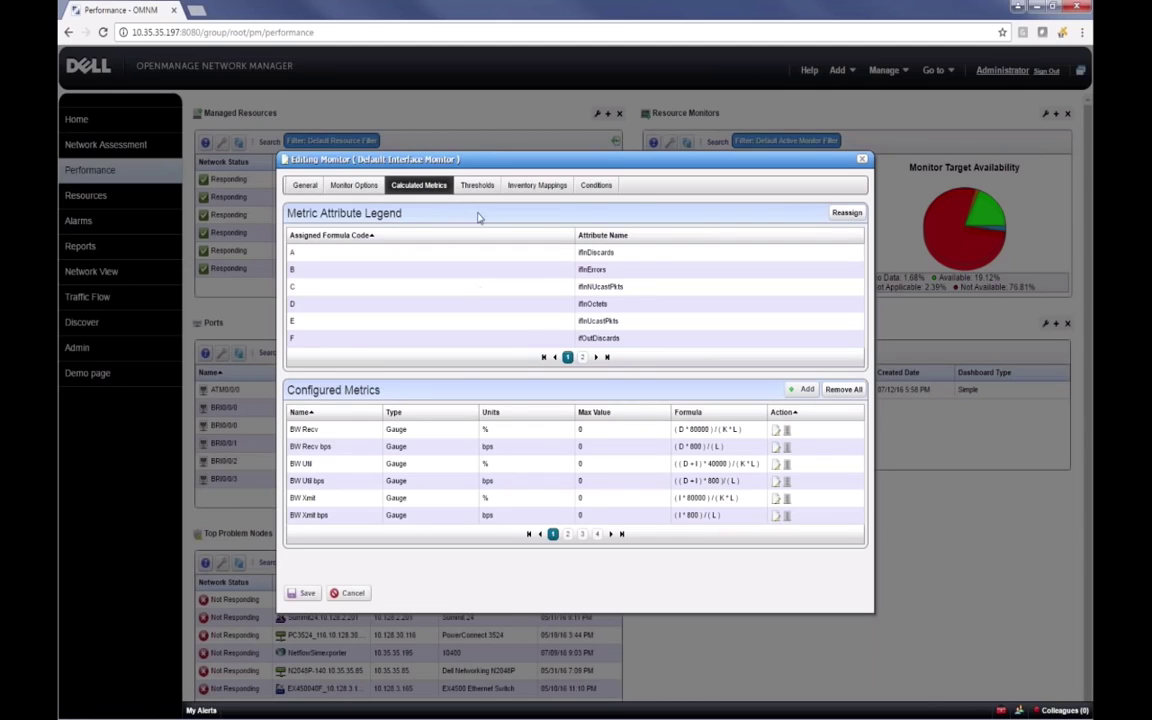
Compare the inventory mappings with the calculated metrics, inspect the BW Recv % mapping, and close the monitor without saving.
left_click(537, 187)
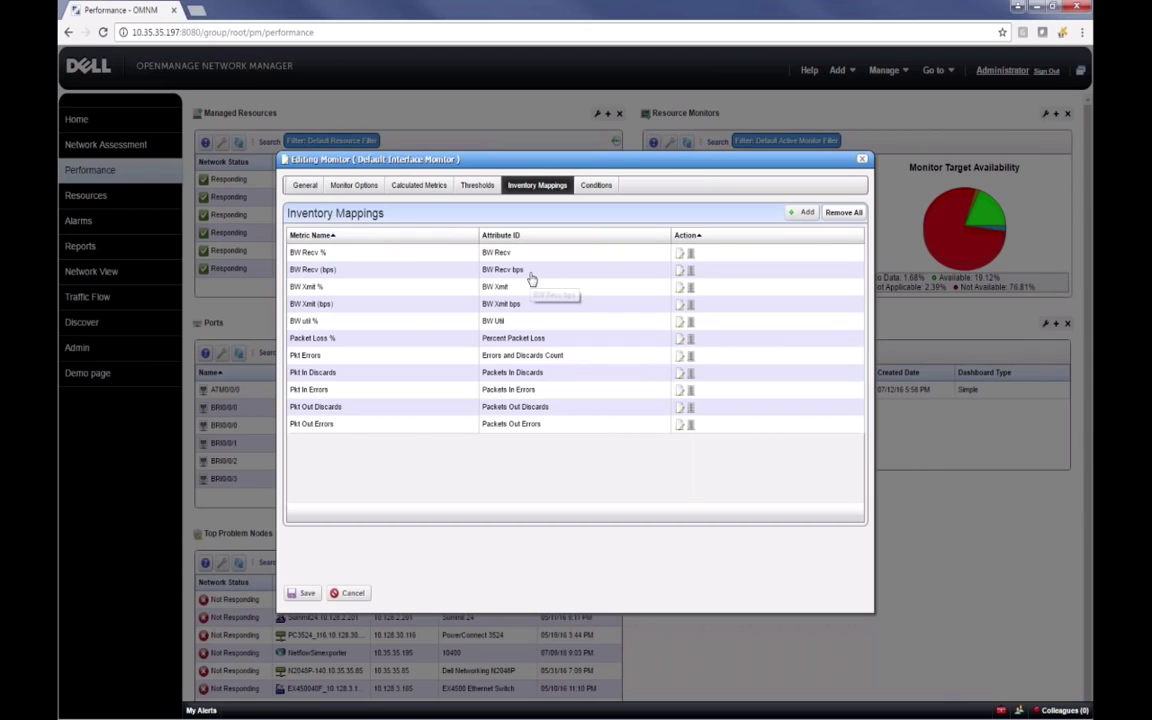
left_click(446, 190)
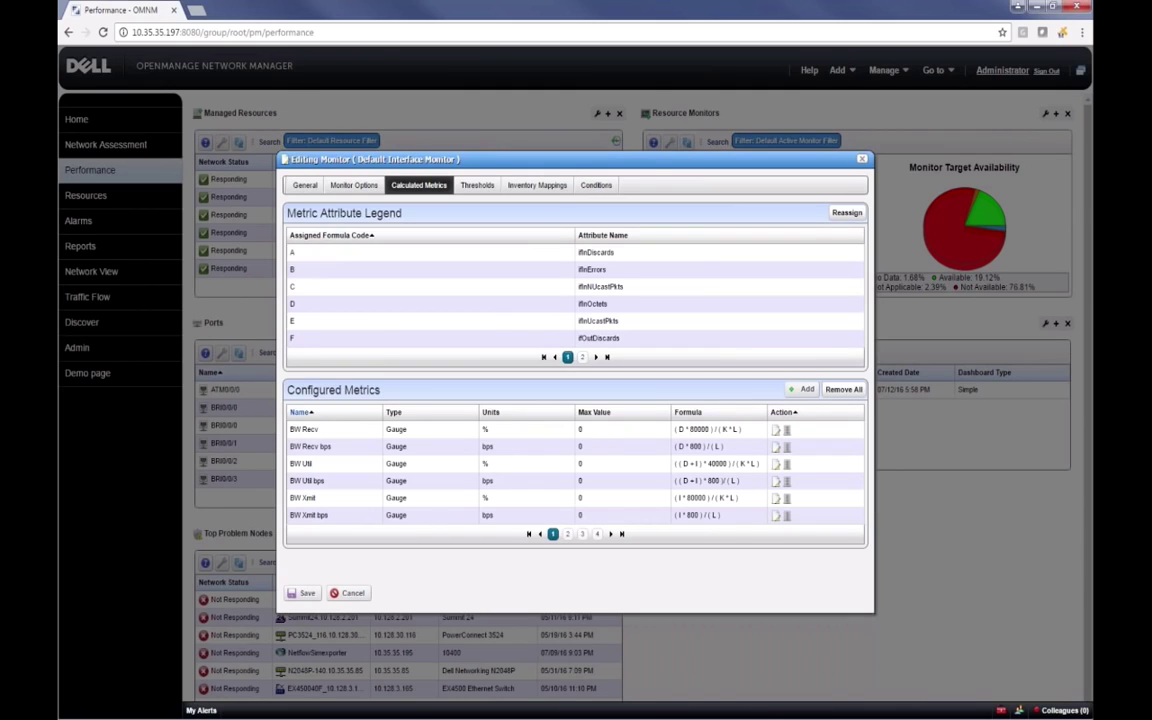
left_click(533, 187)
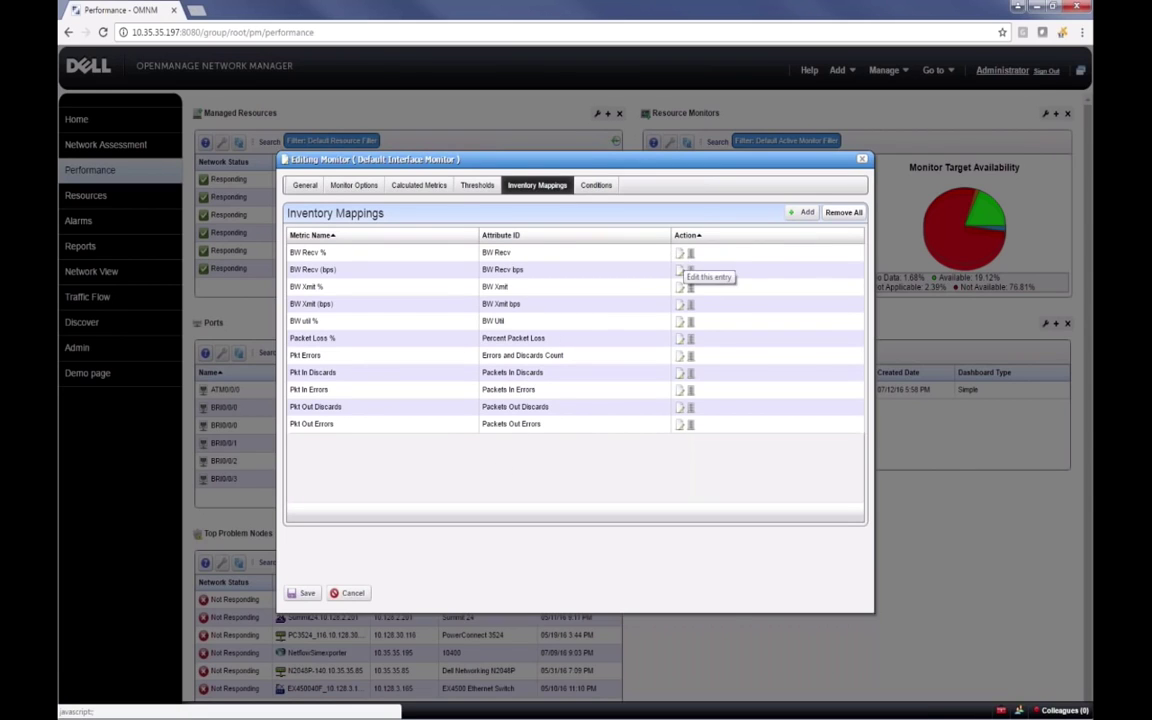
left_click(679, 253)
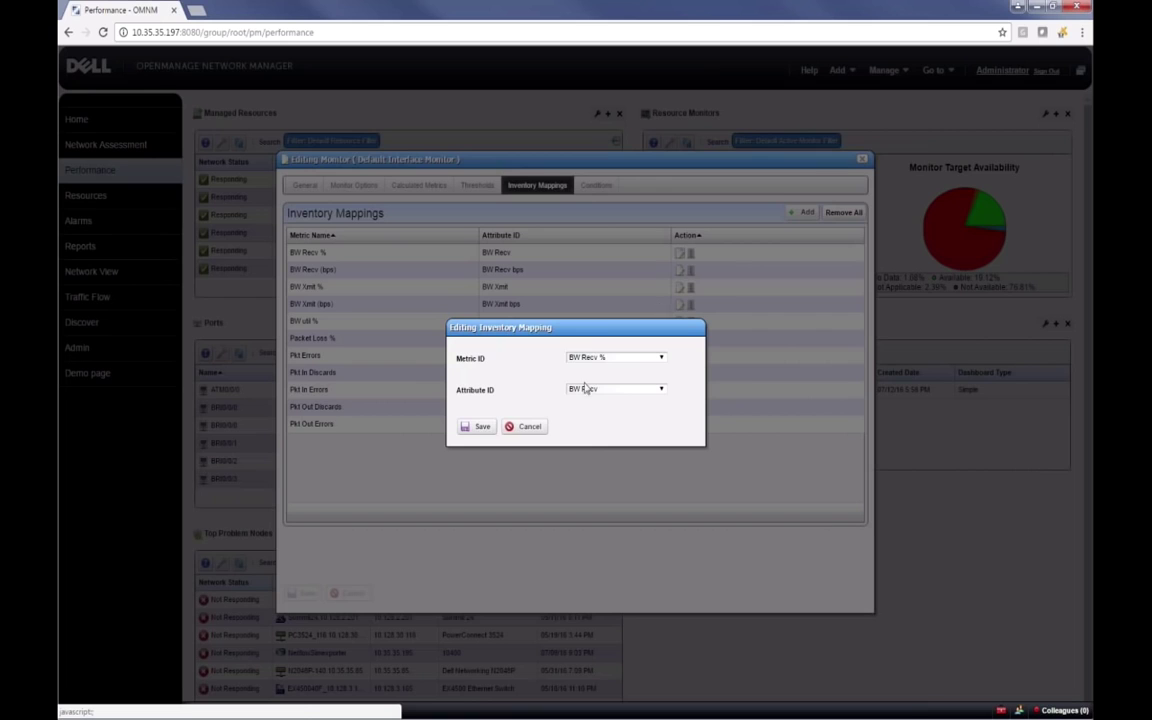
left_click(529, 428)
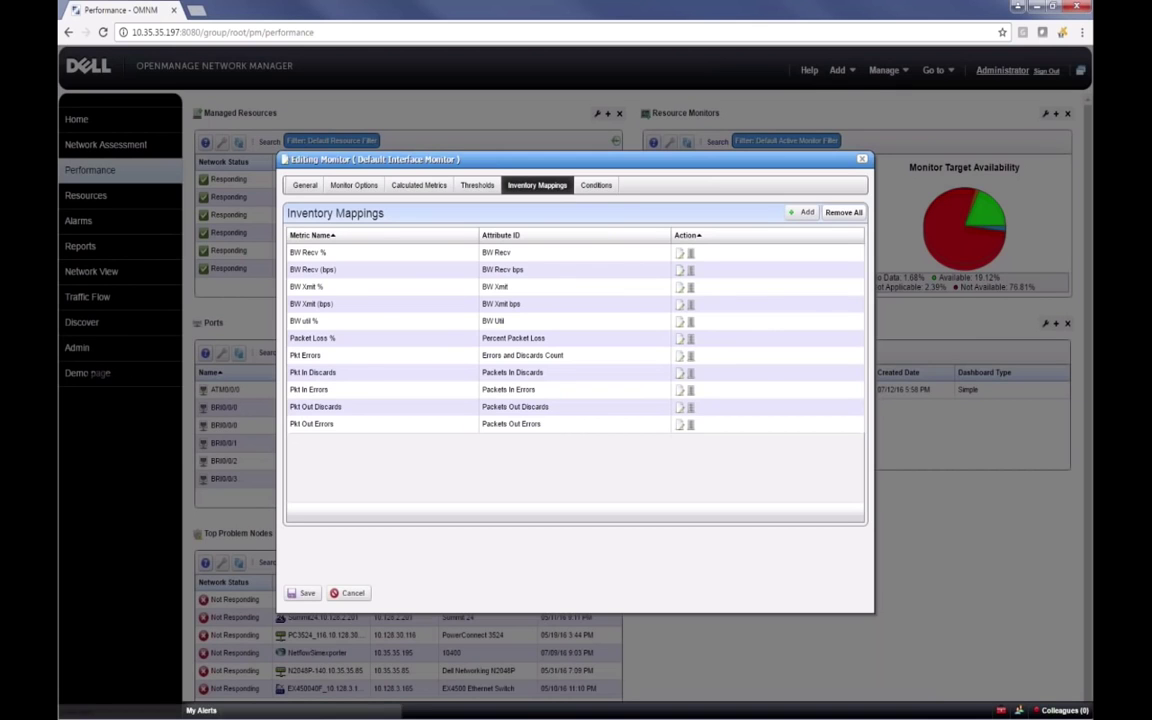
left_click(356, 593)
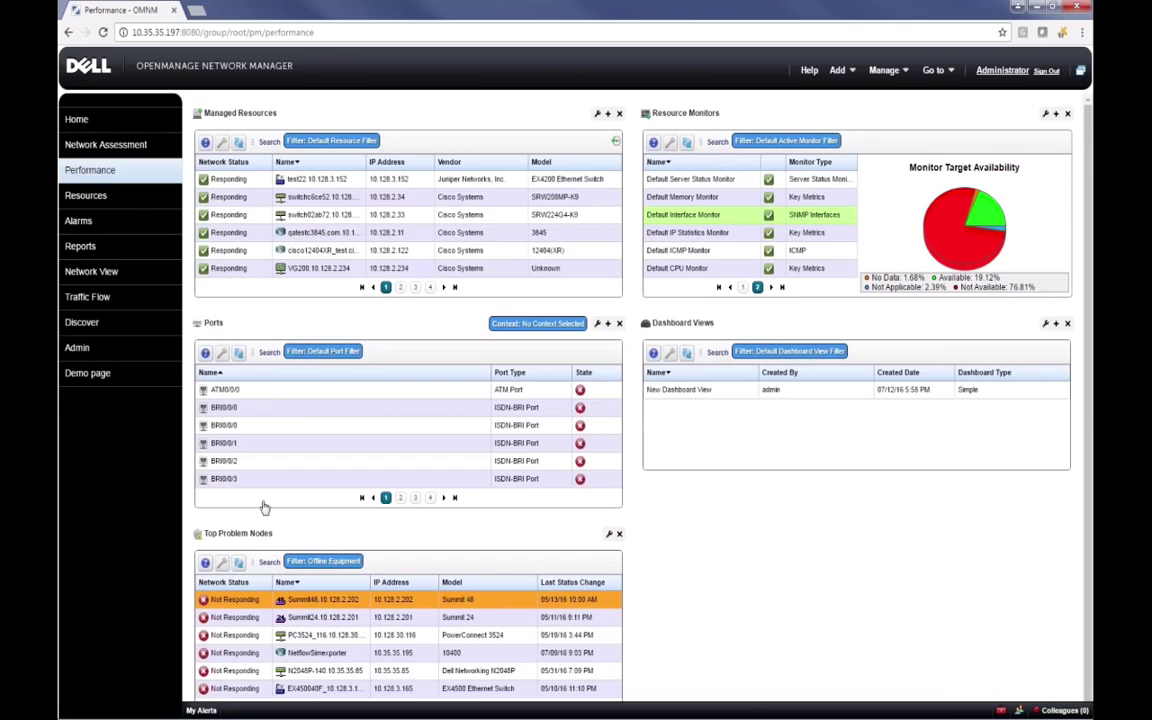
Open the Top N performance page and review its ping response, interface, problem node, CPU and memory rankings.
mouse_move(85, 170)
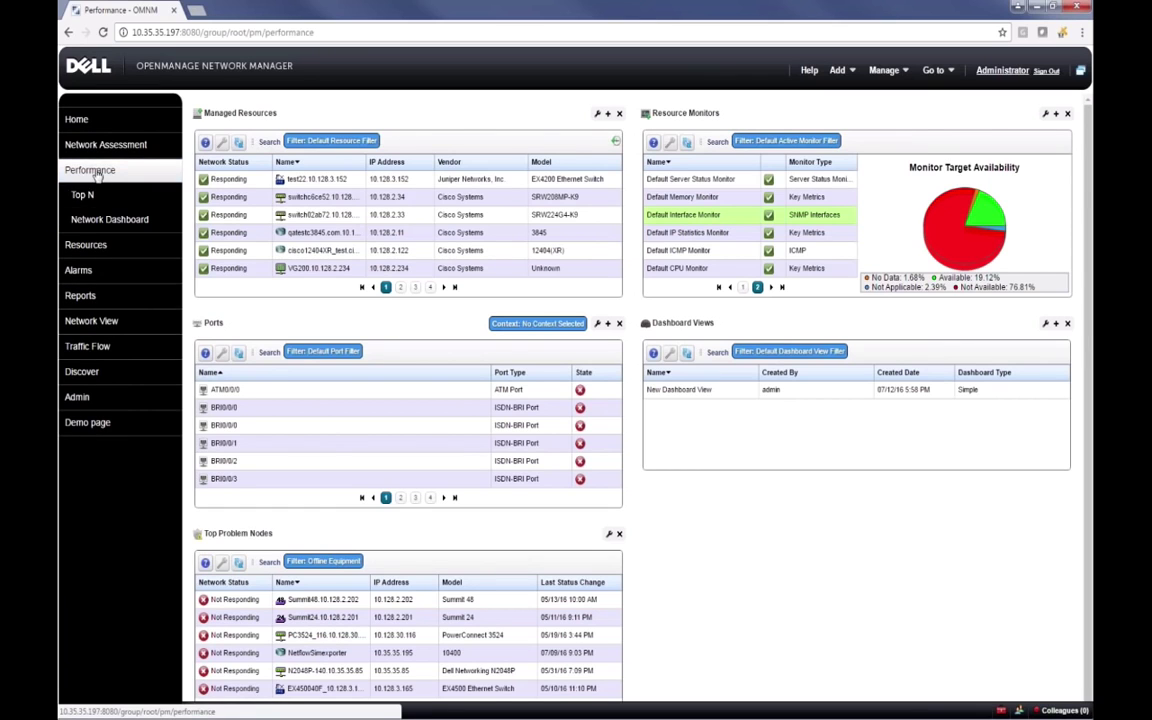
left_click(86, 196)
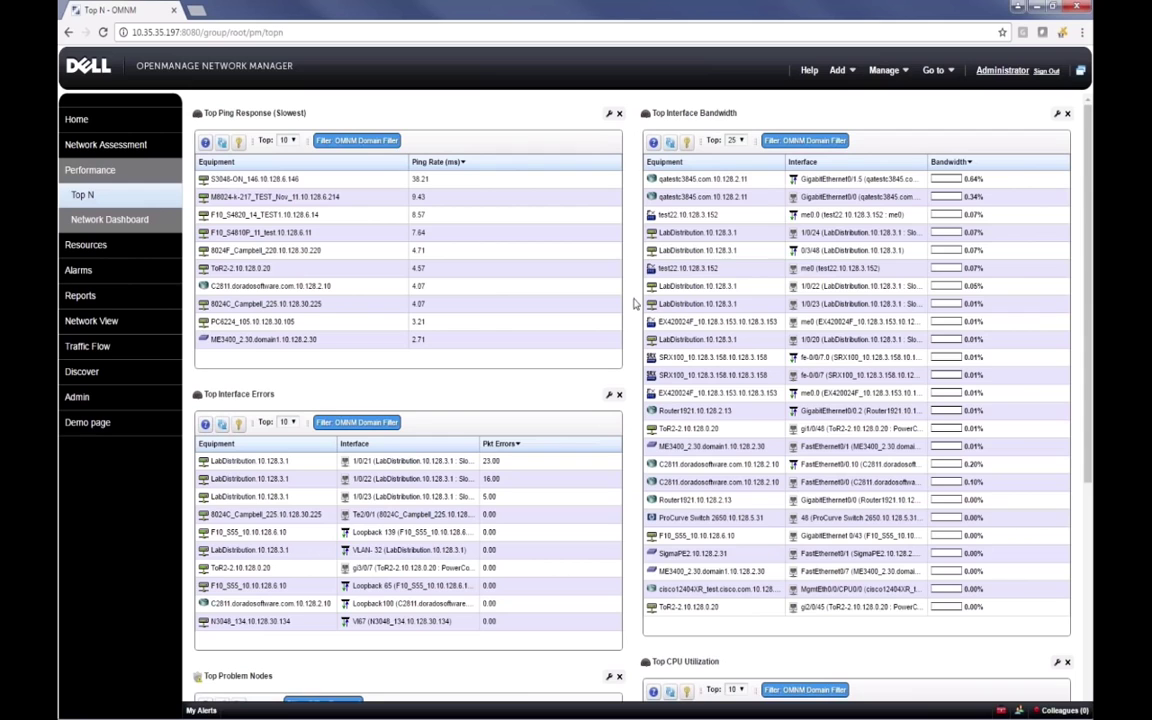
scroll(633, 303, "down", 1)
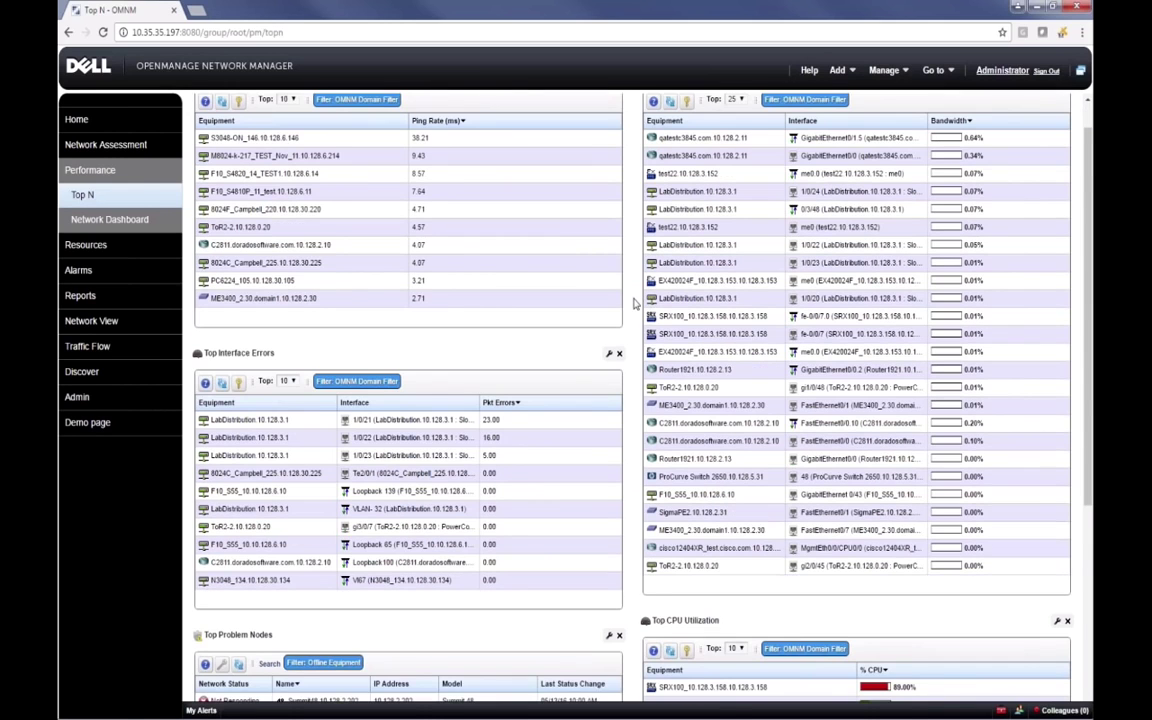
scroll(633, 303, "down", 3)
scroll(633, 303, "down", 5)
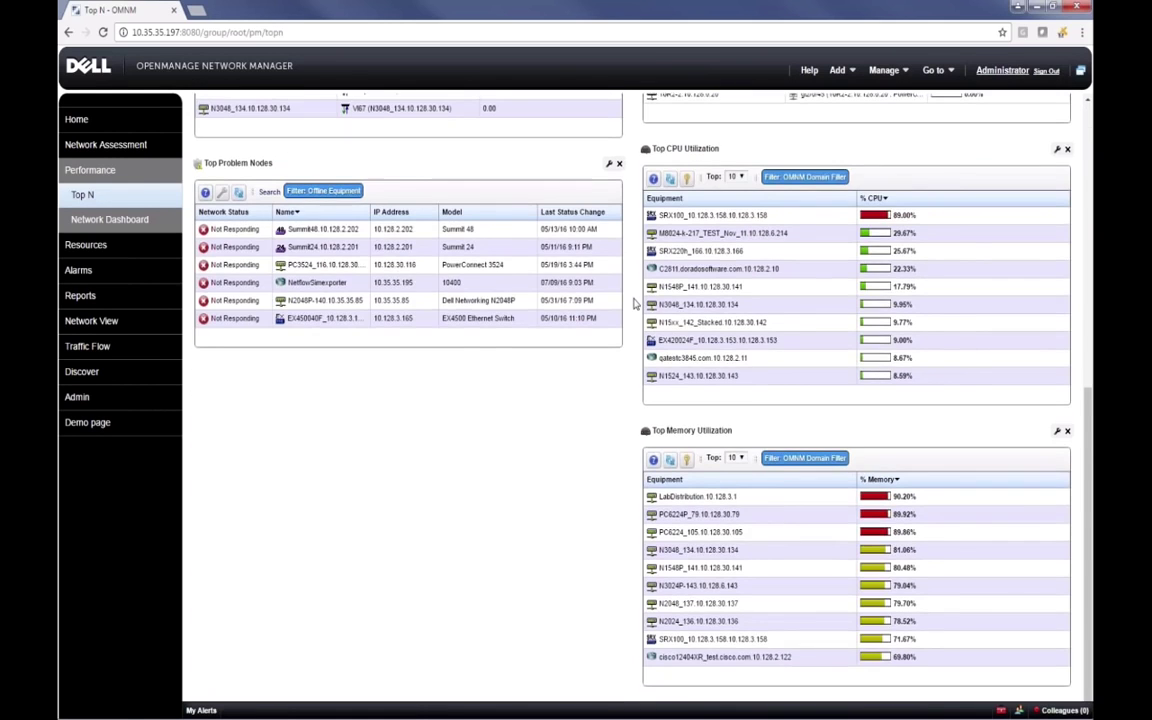
scroll(633, 303, "up", 6)
scroll(633, 303, "up", 1)
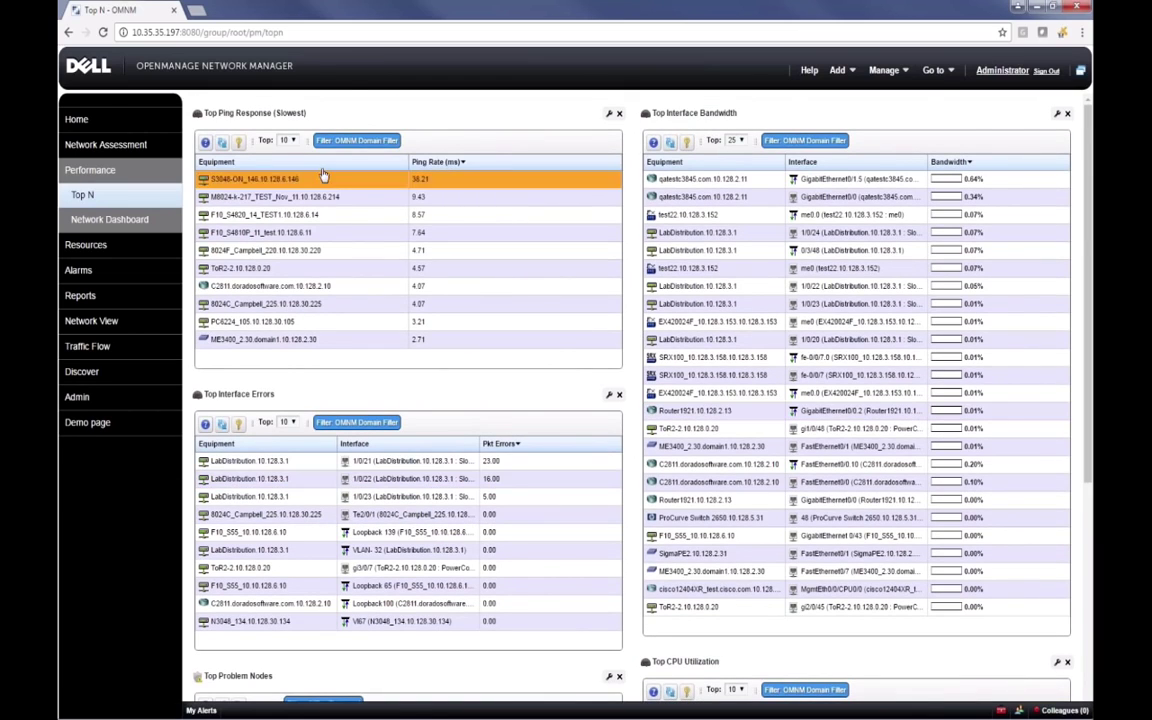
Search the applications for "top", add Top MOS to the Top N page, and reload the page.
left_click(838, 70)
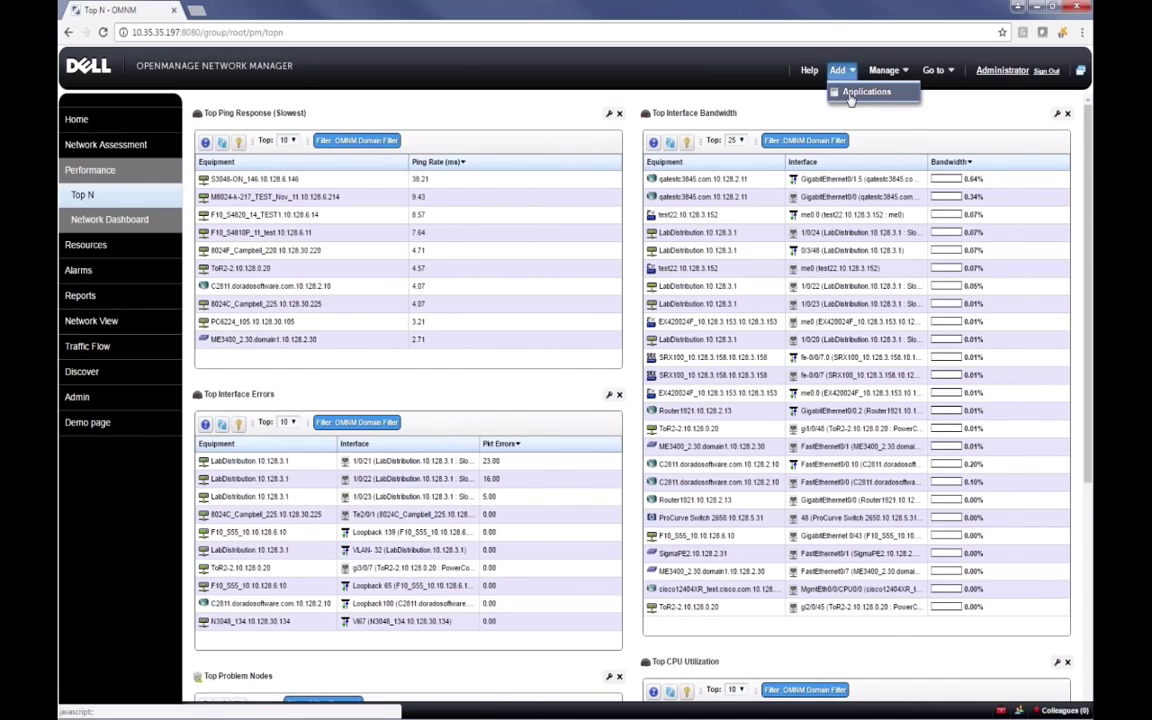
left_click(855, 93)
left_click(166, 136)
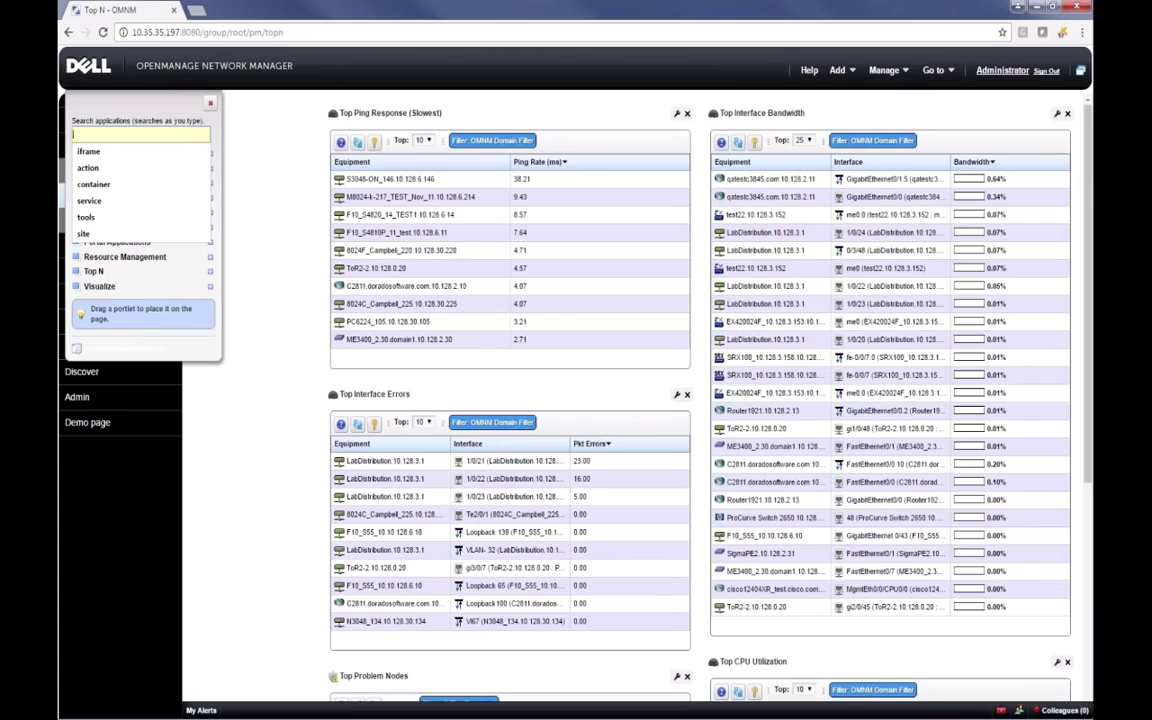
type("top")
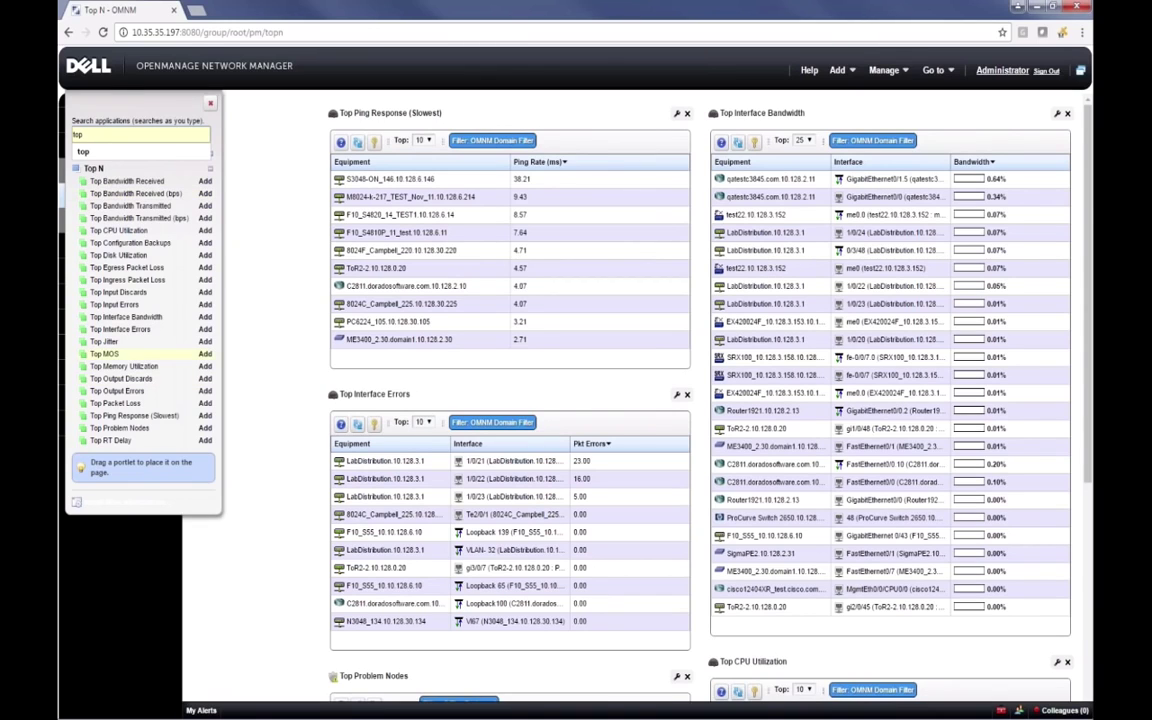
left_click(205, 353)
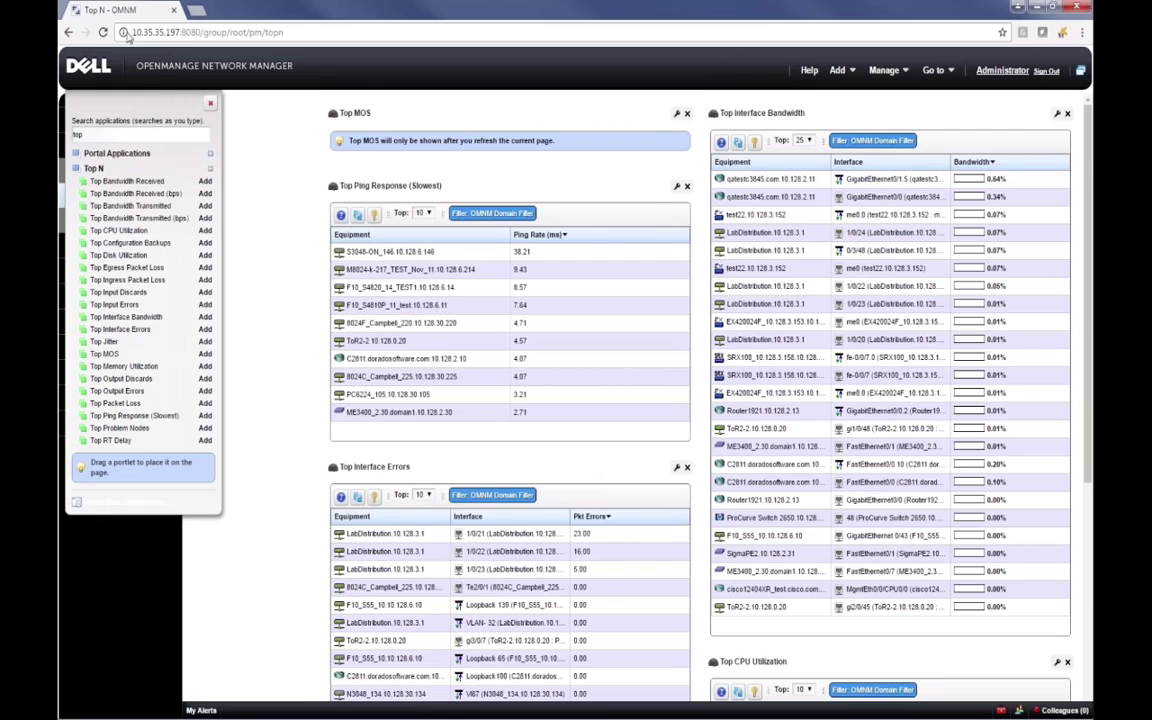
left_click(103, 32)
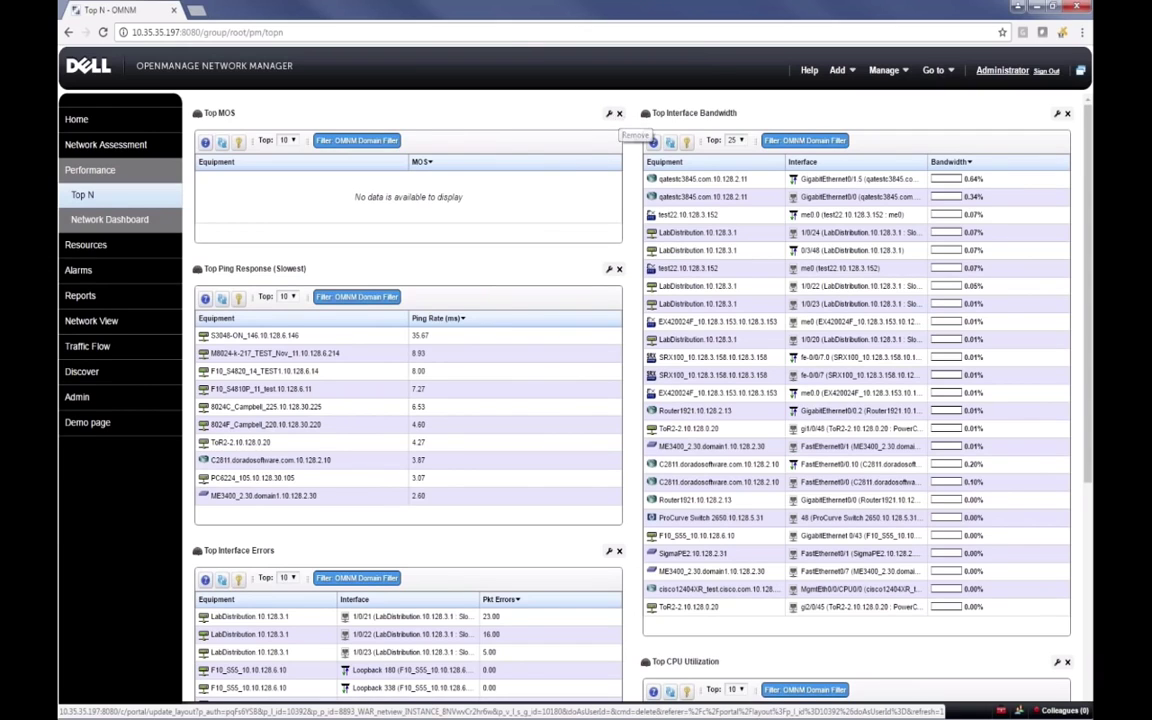
Remove the Top MOS portlet from the Top N page.
left_click(619, 115)
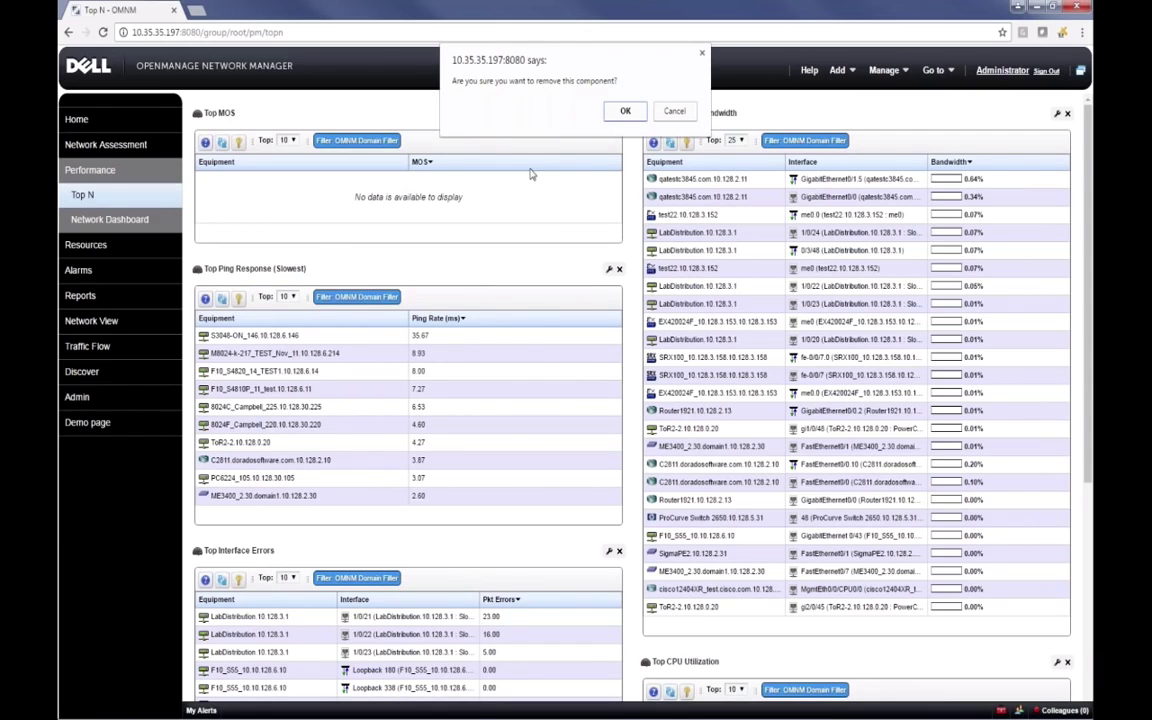
left_click(618, 111)
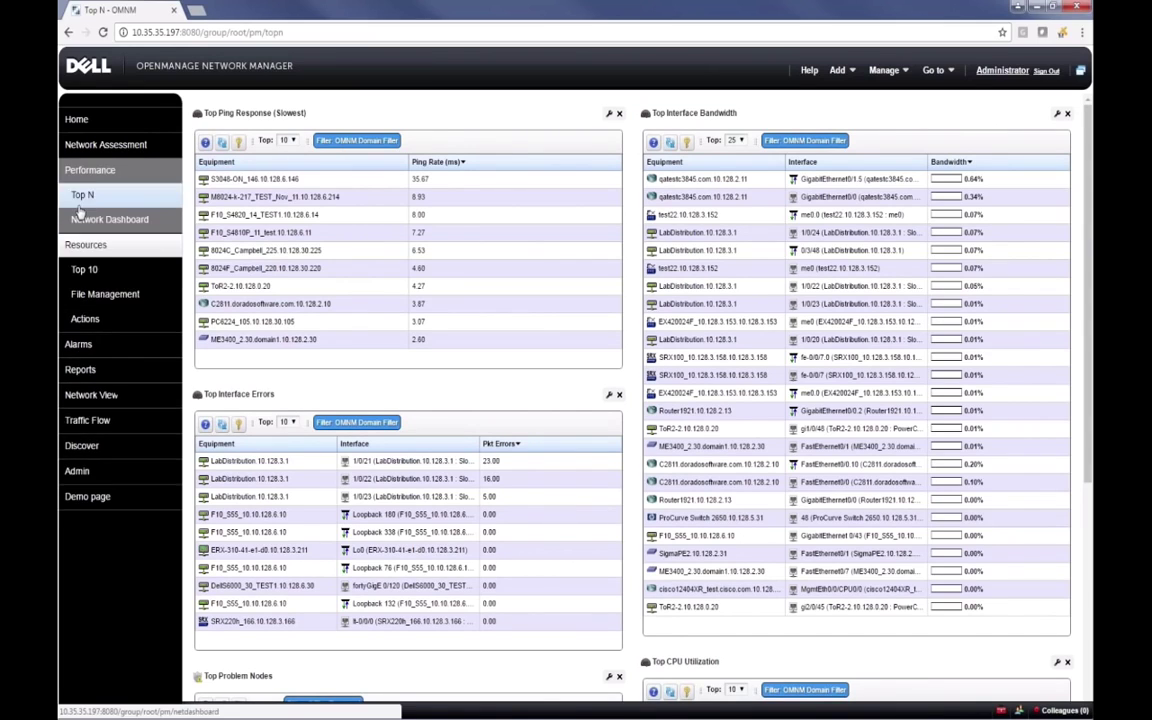
Open the Performance page and view the monitor data of the Default IP Statistics Monitor.
left_click(91, 166)
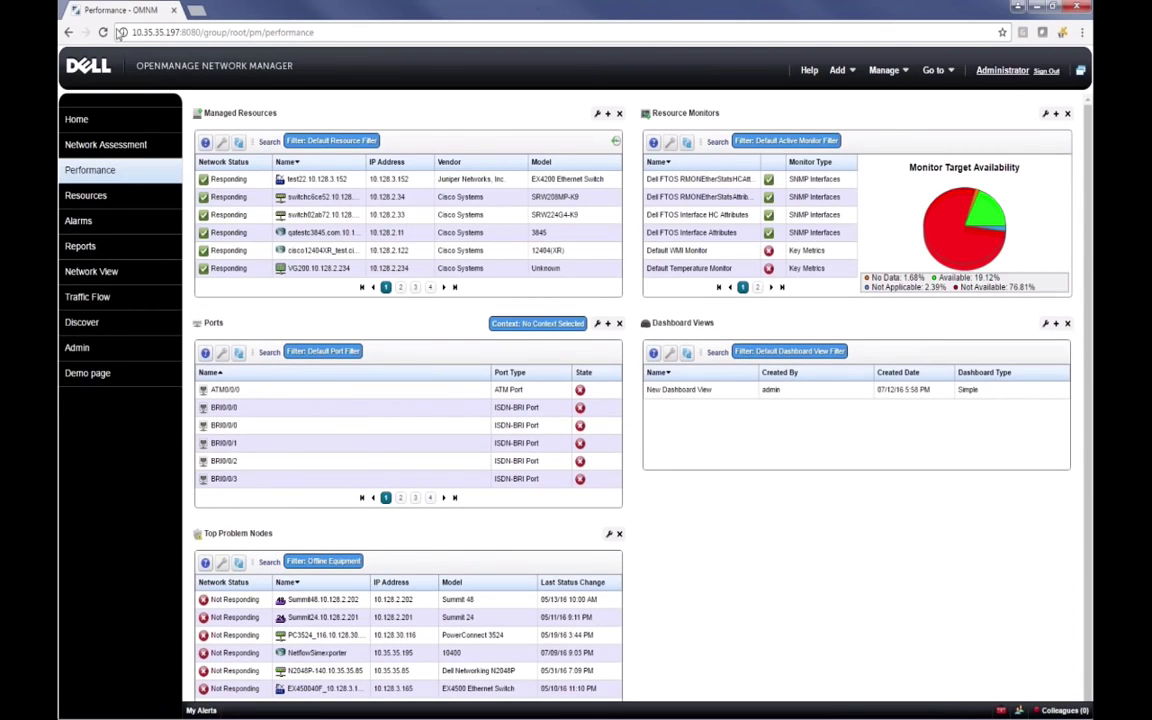
mouse_move(106, 146)
left_click(757, 287)
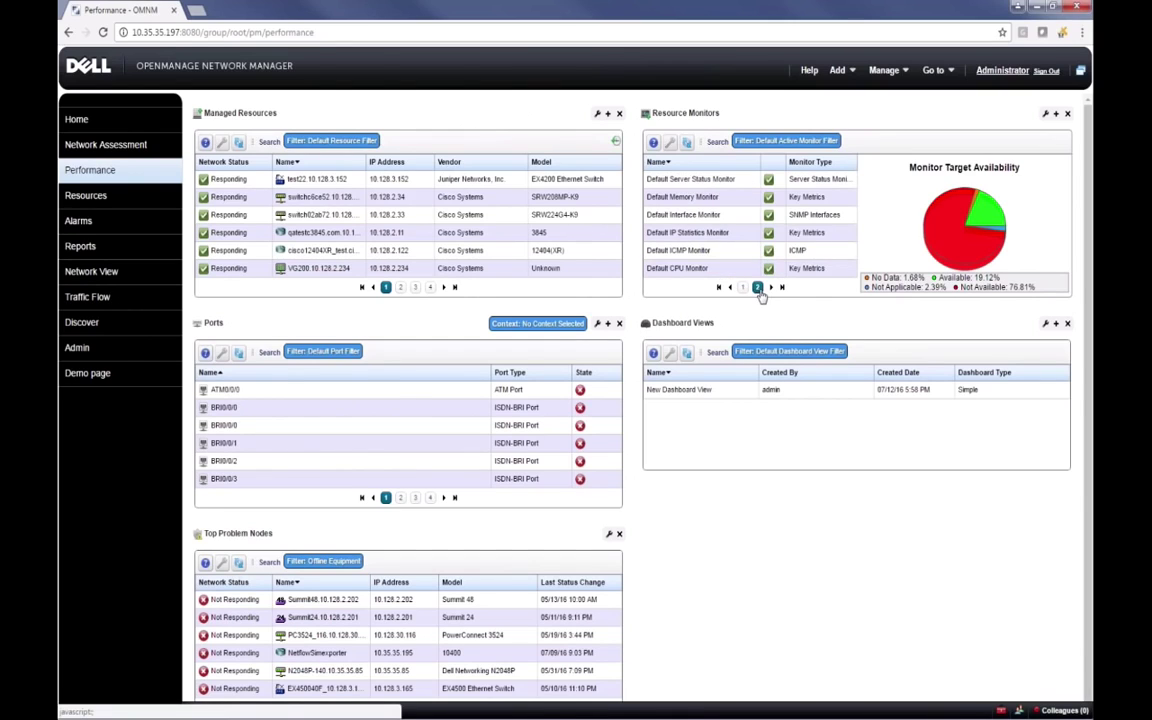
left_click(719, 236)
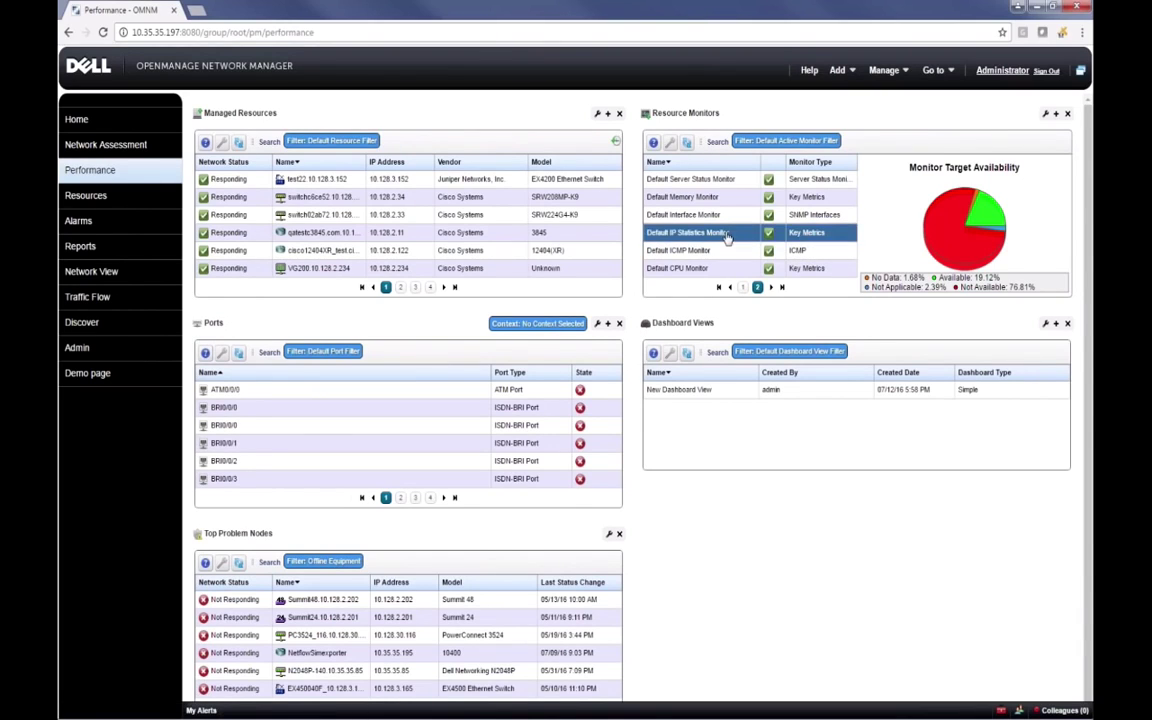
right_click(727, 237)
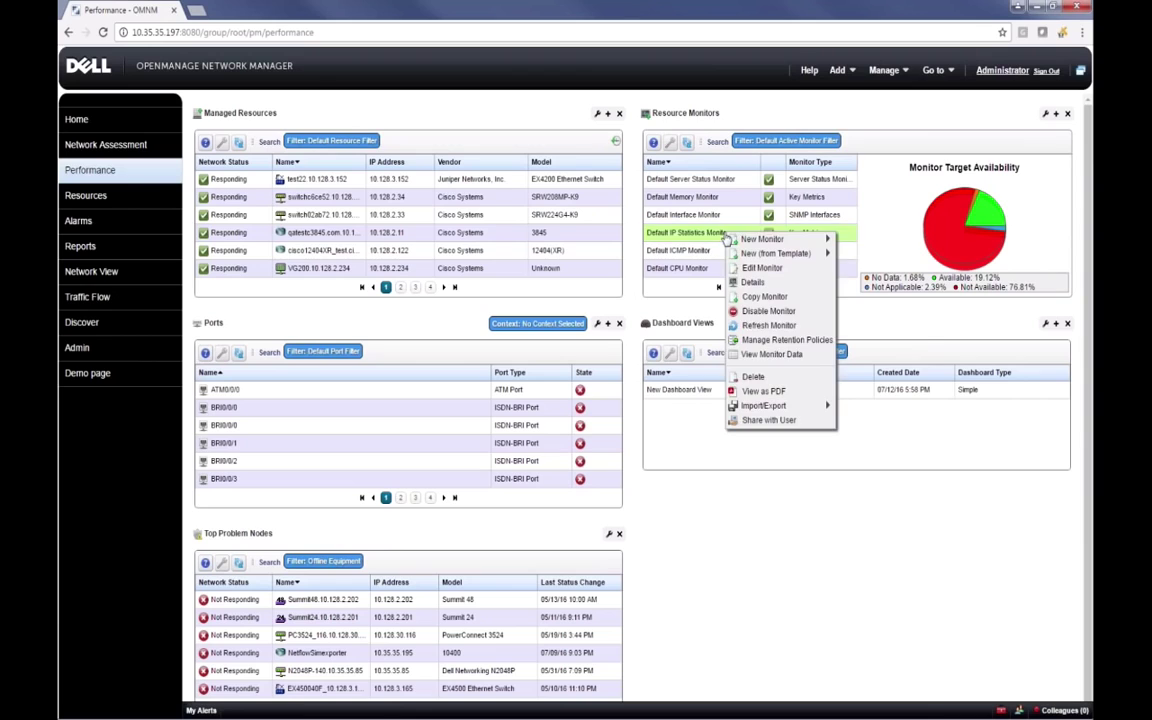
left_click(784, 357)
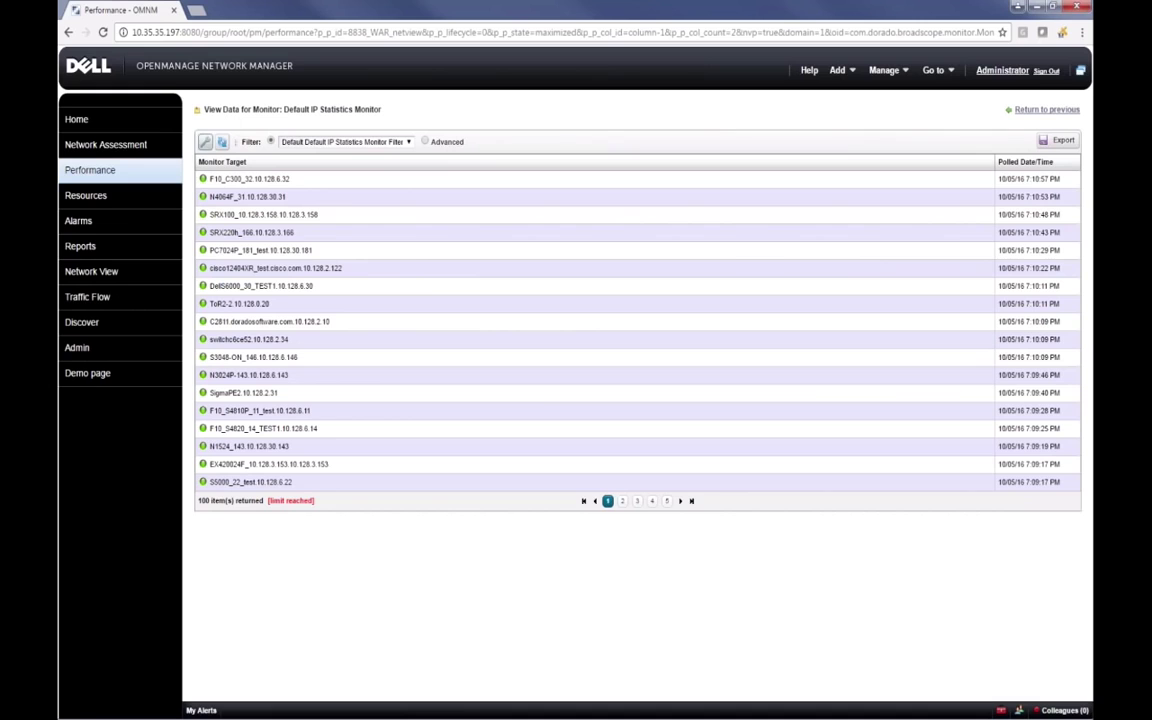
Show the Equipment, Inbound ICMP Echo Requests (requests), Inbound ICMP Errors (errors) and Inbound IP Address Errors (datagrams) columns in the monitor data.
left_click(210, 143)
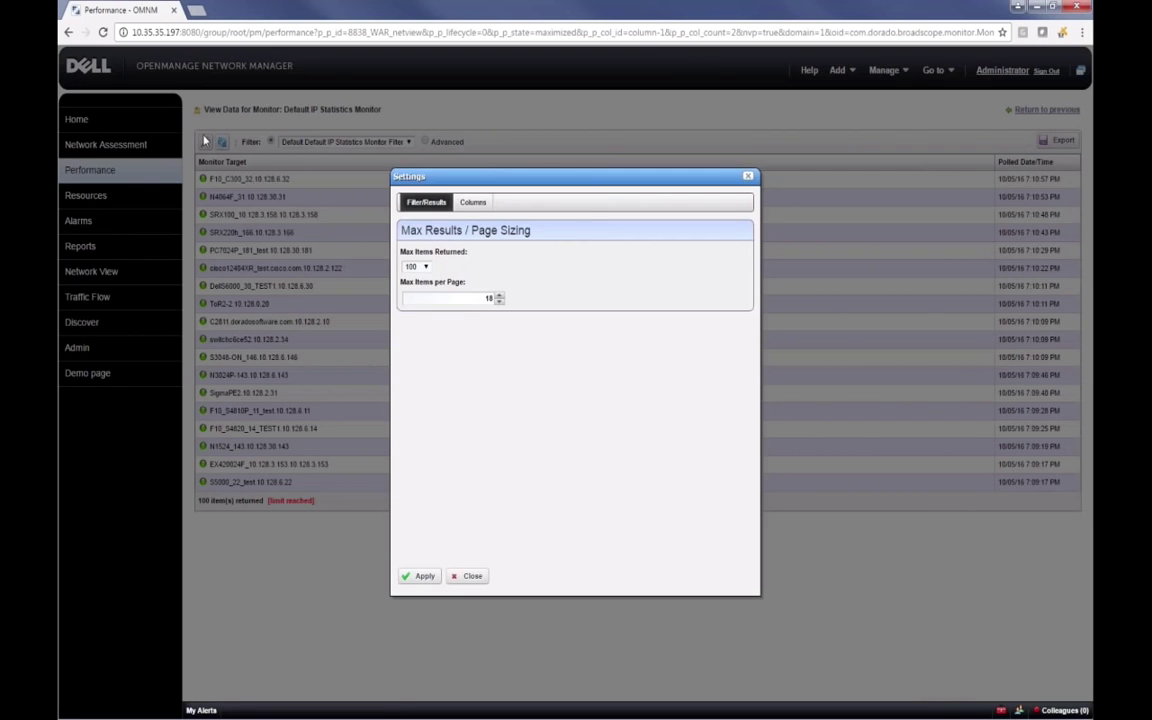
left_click(473, 204)
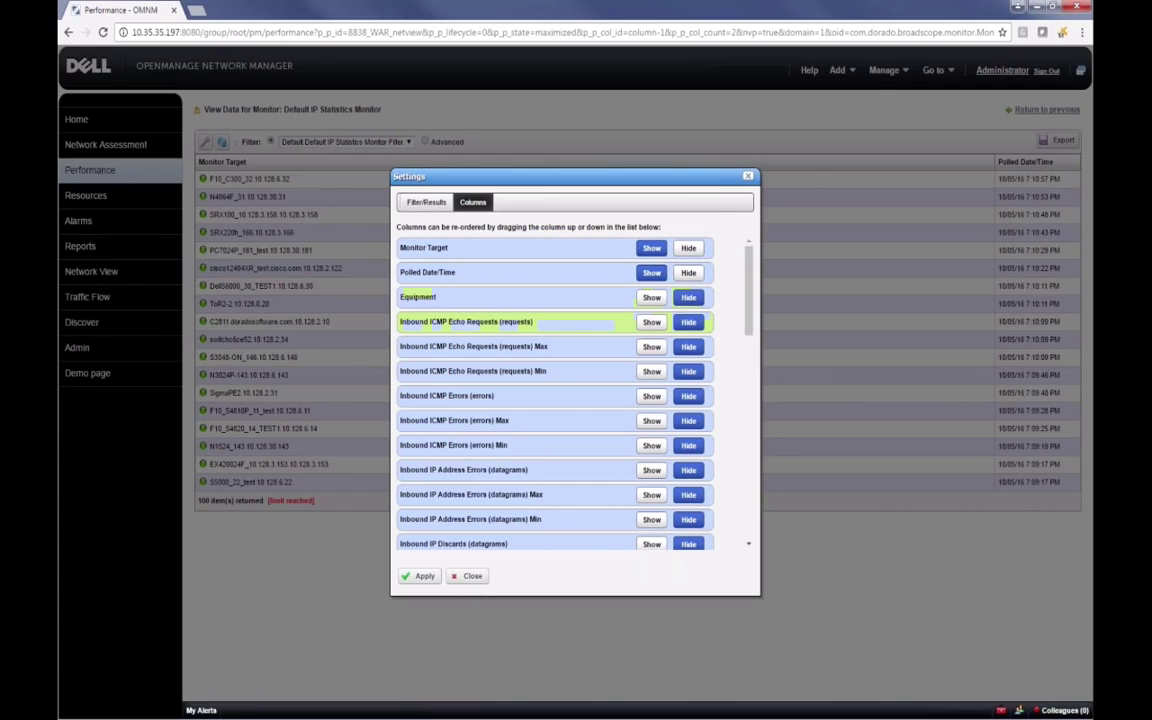
left_click(651, 297)
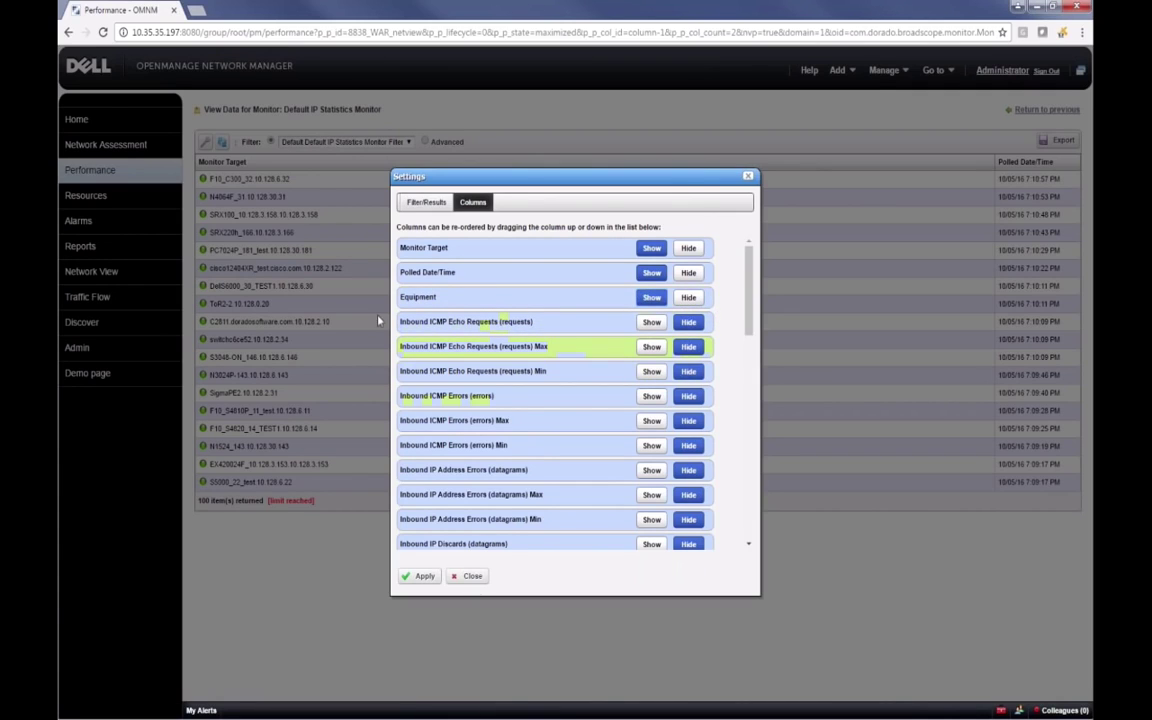
left_click(651, 324)
left_click(651, 396)
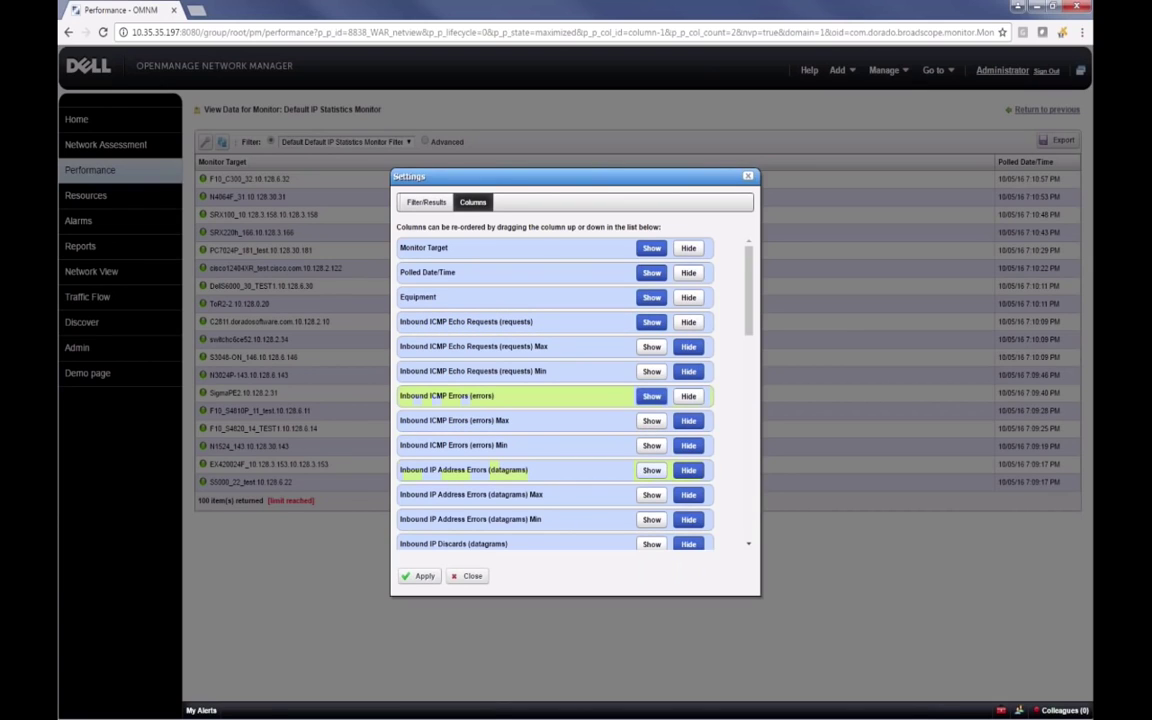
left_click(651, 470)
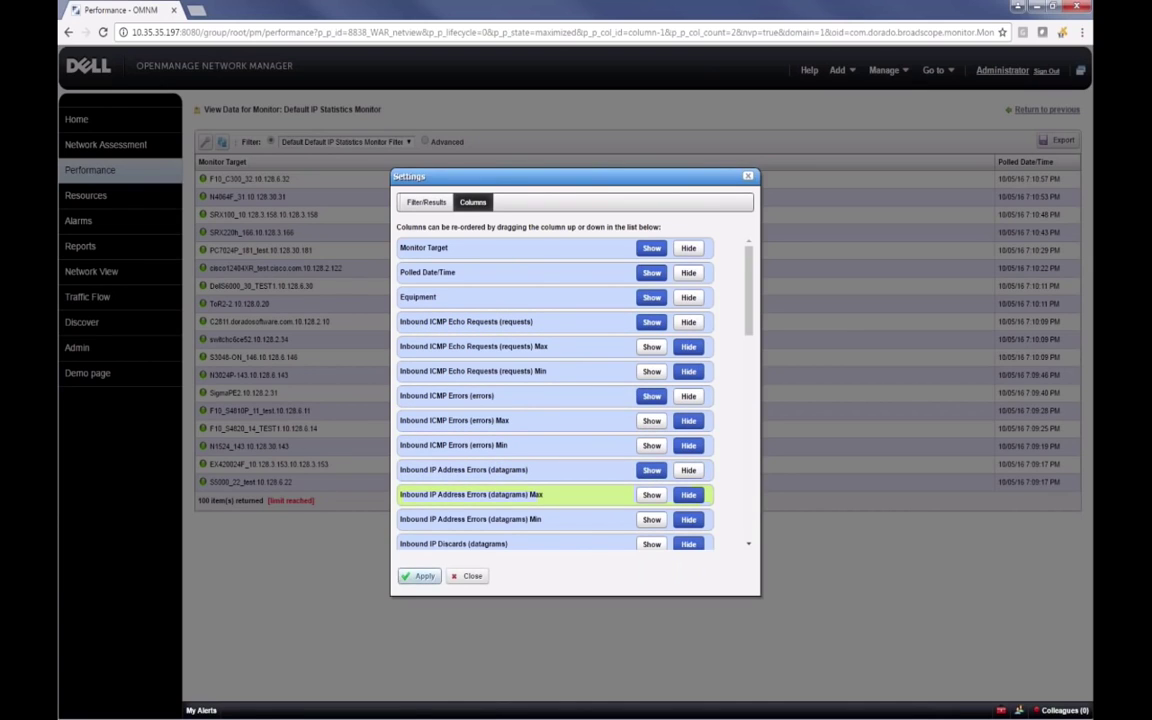
left_click(402, 576)
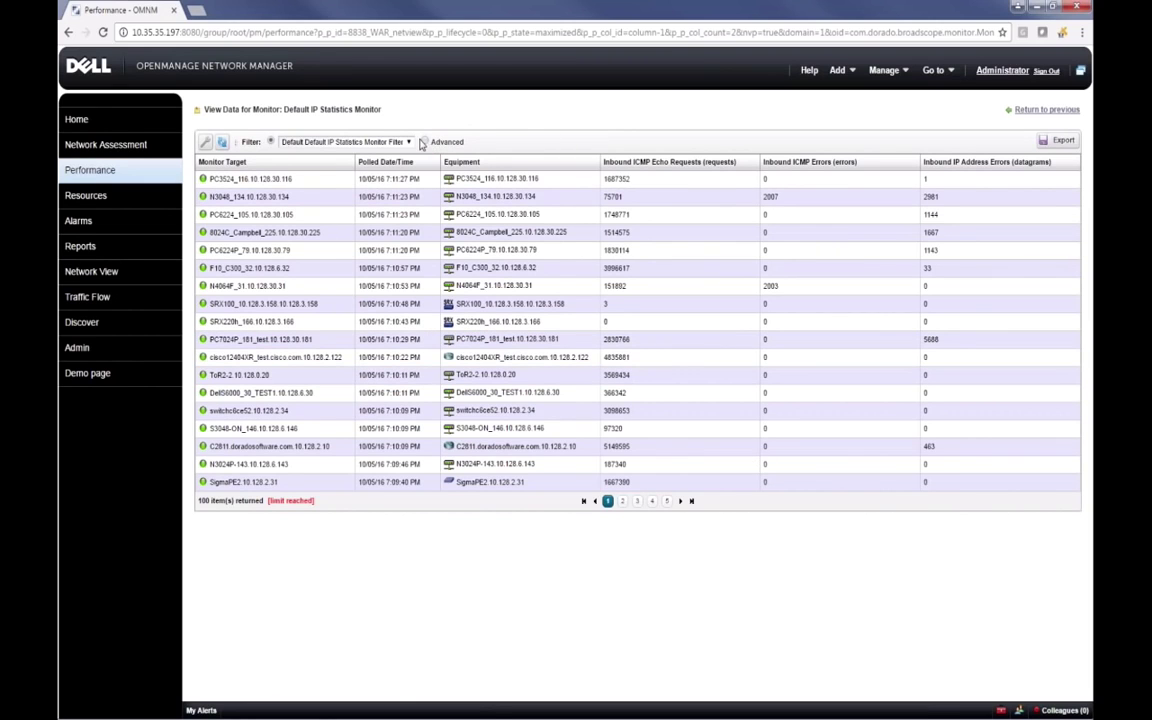
Switch the monitor data to advanced filtering and add a condition on Outbound ICMP Echo Replies (count).
left_click(424, 142)
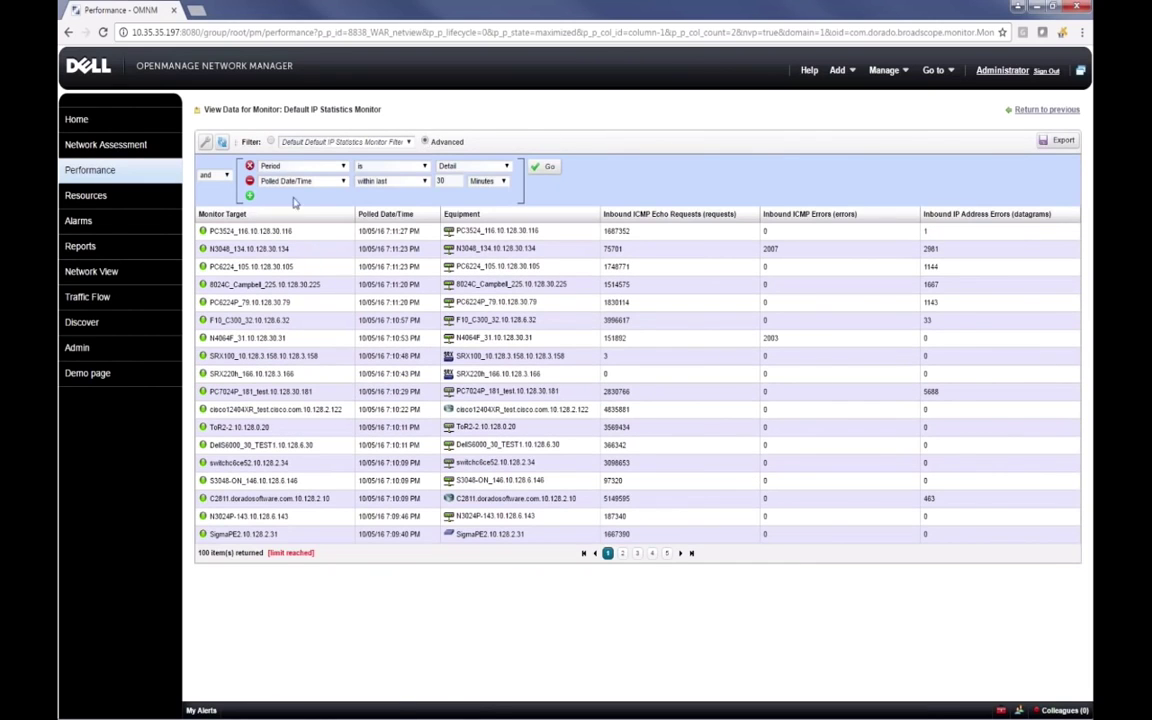
left_click(249, 196)
left_click(300, 196)
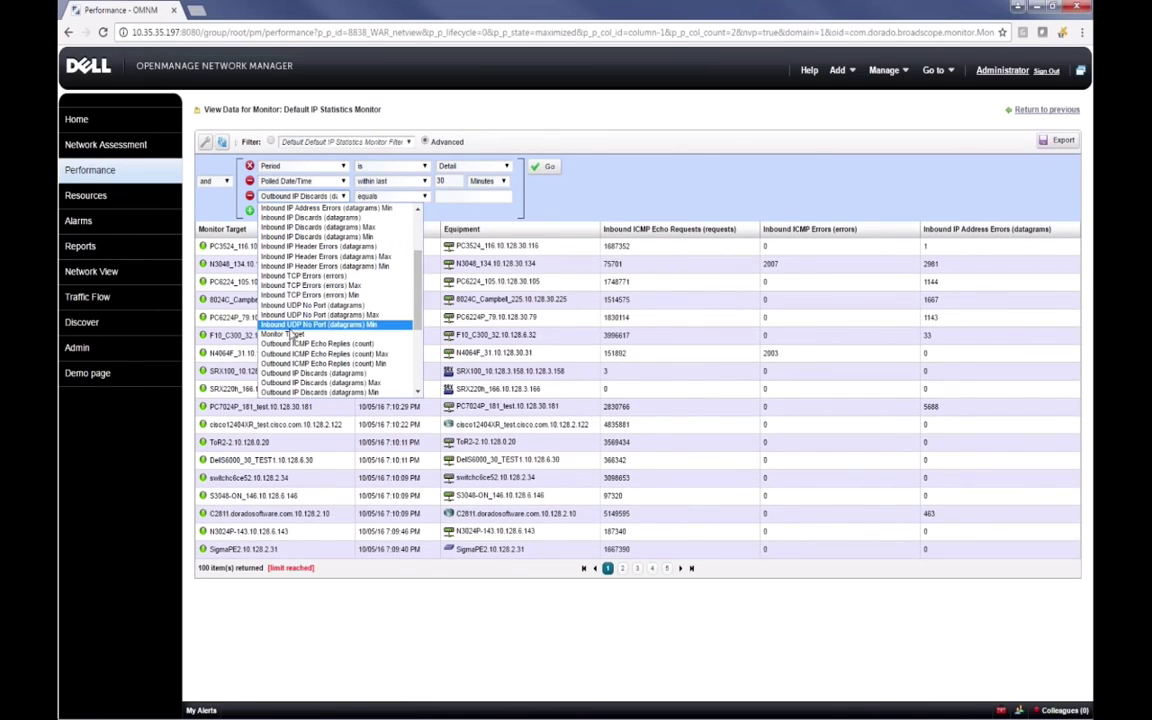
left_click_drag(417, 291, 420, 370)
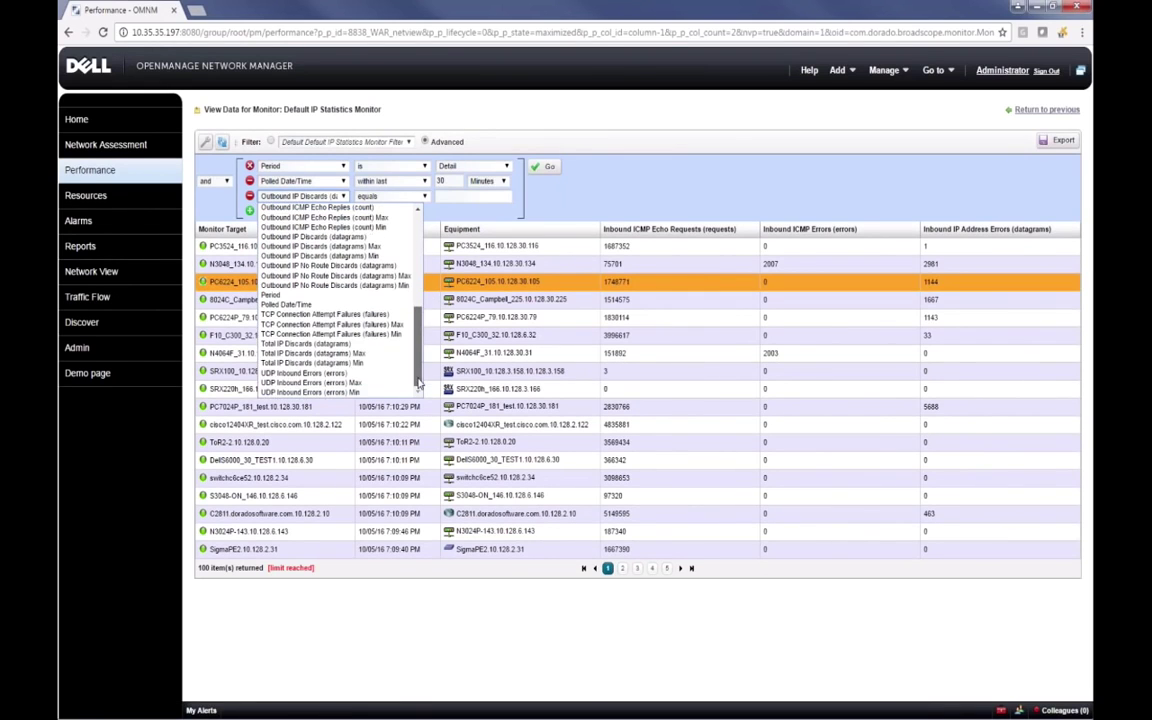
scroll(325, 340, "up", 1)
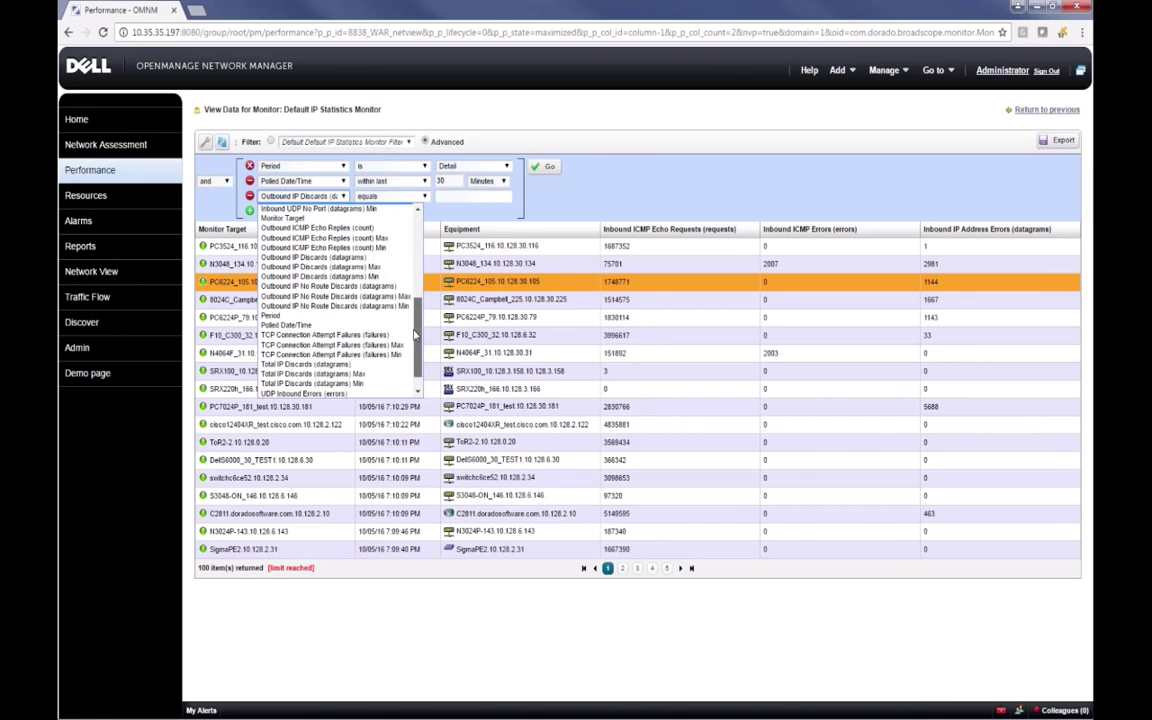
left_click(320, 332)
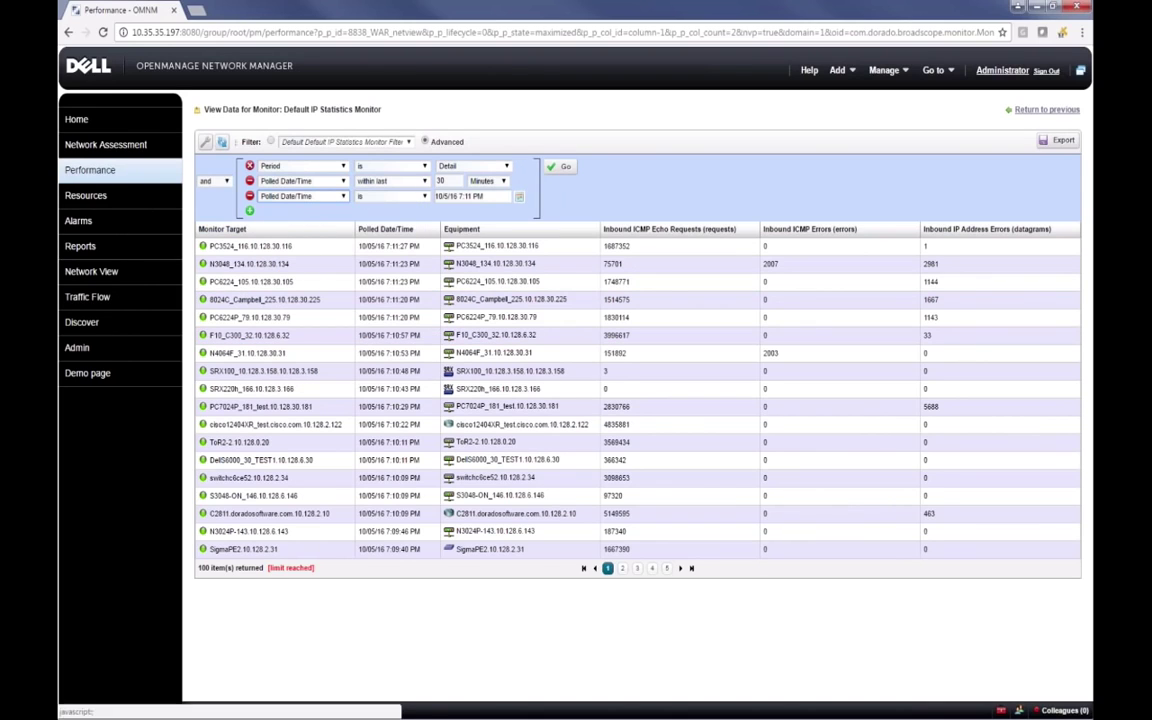
left_click(300, 196)
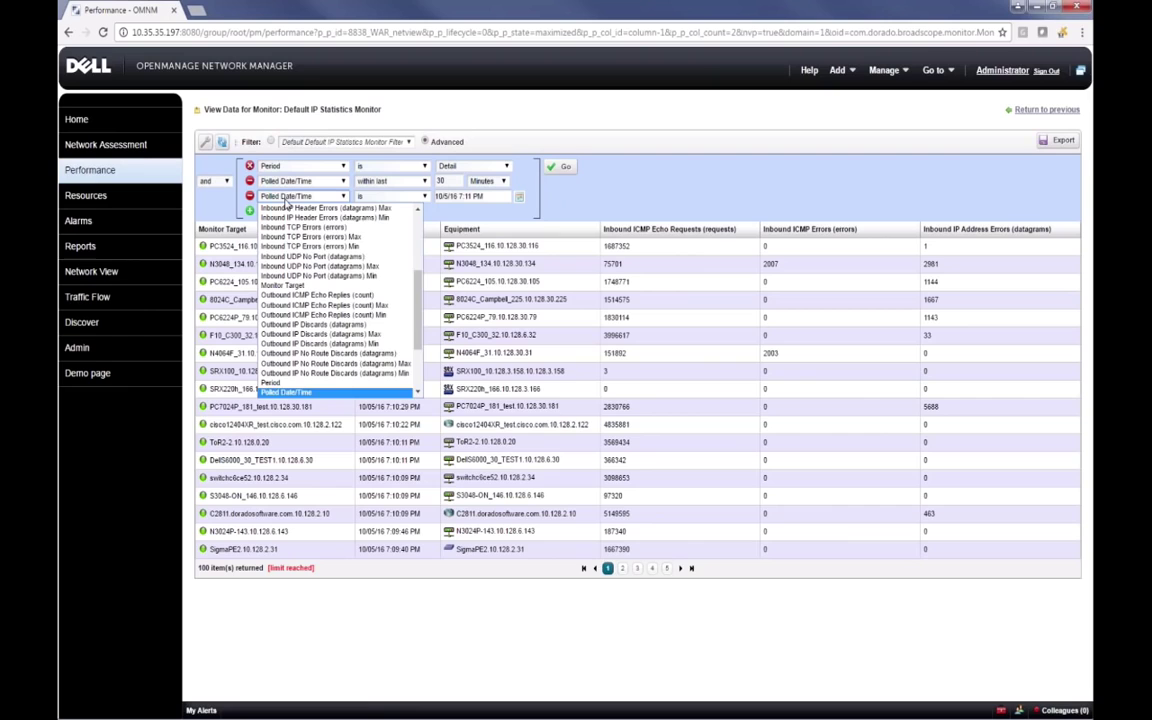
left_click(305, 295)
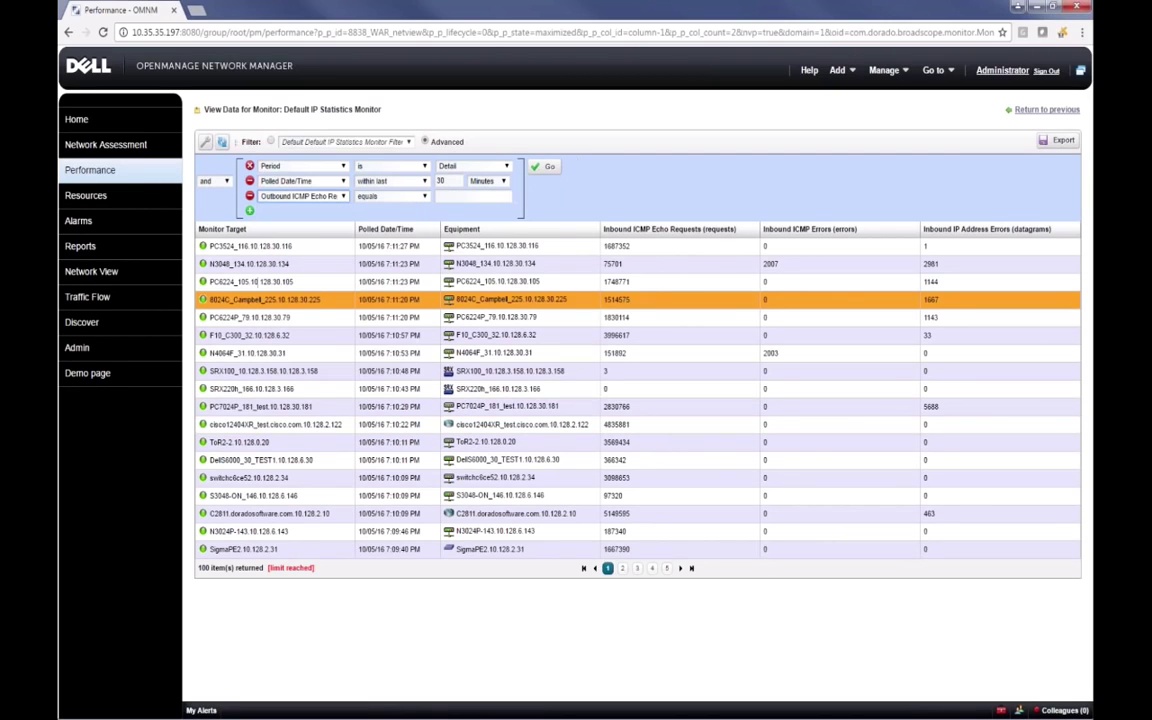
Set the Outbound ICMP Echo Replies condition to greater than 30 and apply the filter.
left_click(385, 196)
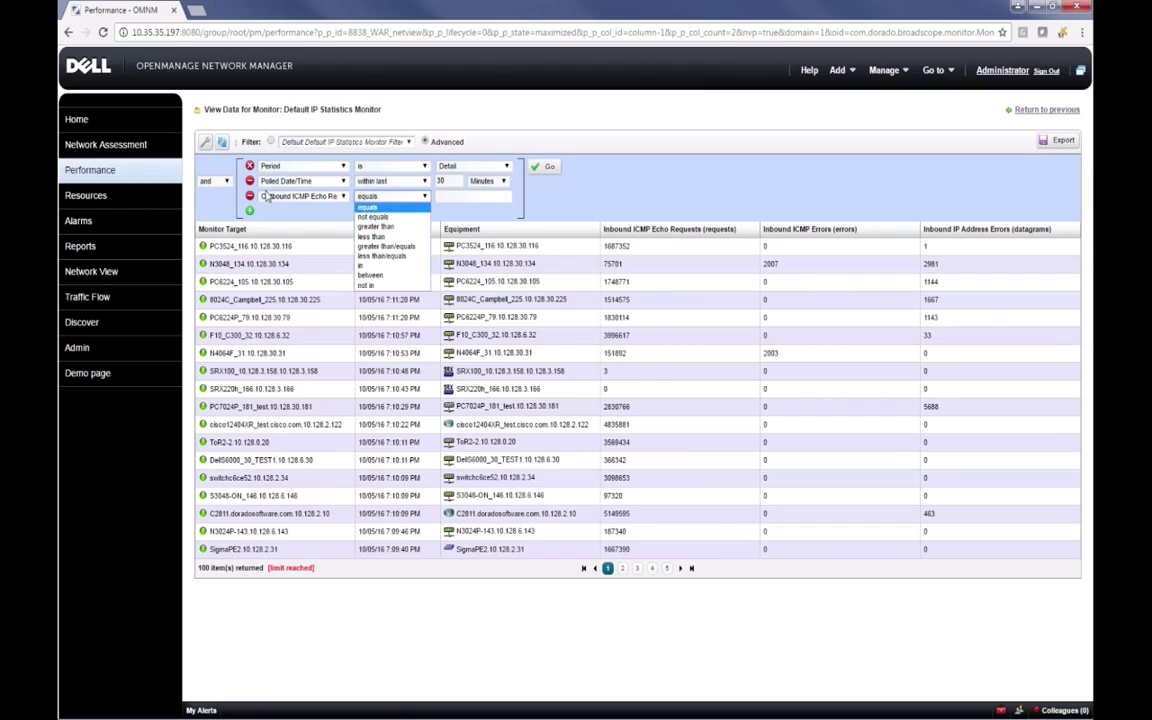
left_click(376, 226)
left_click(453, 197)
type("30")
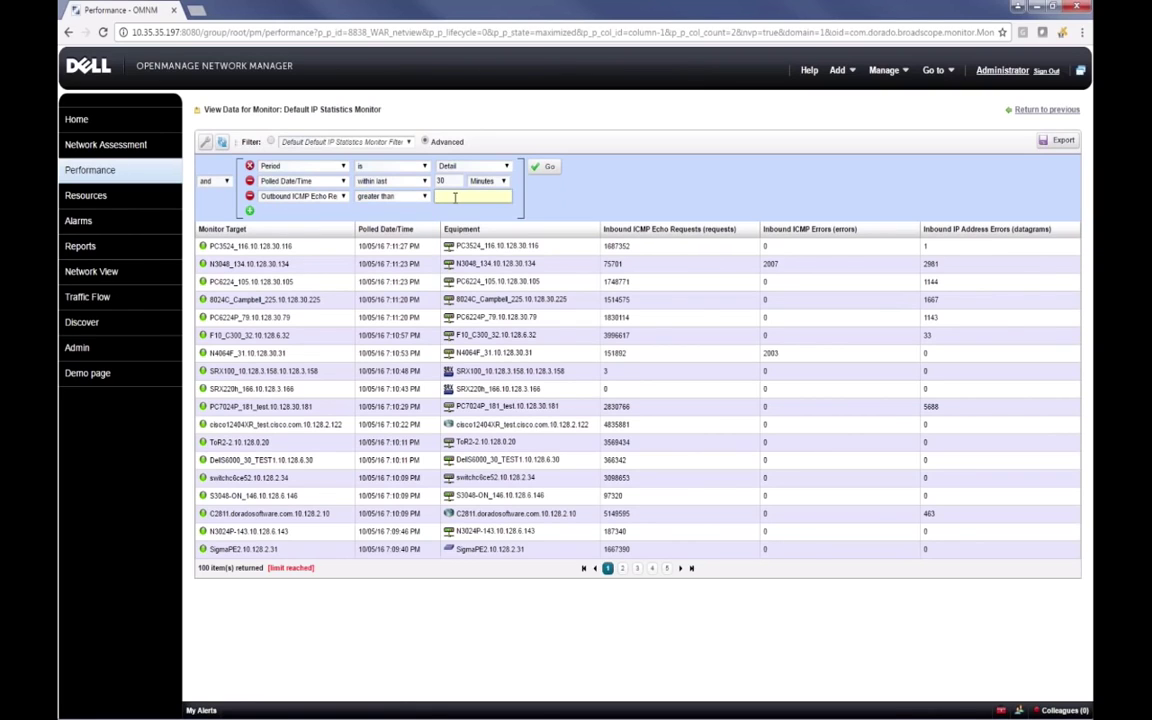
left_click(548, 168)
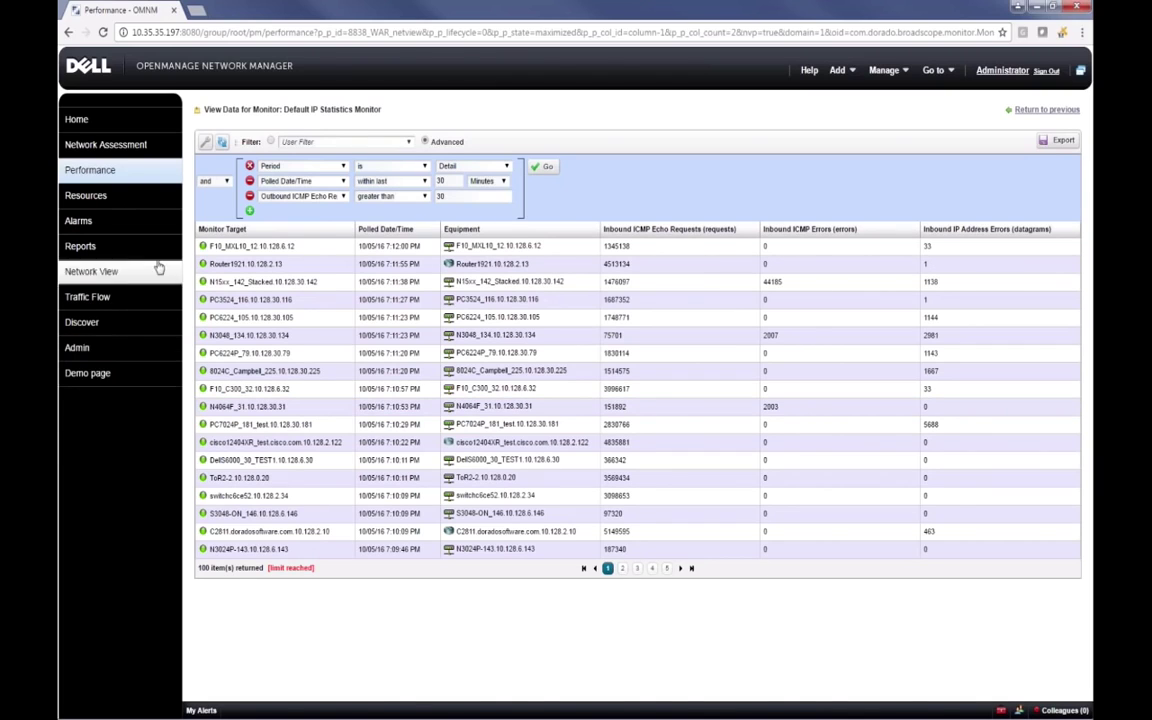
Open the Default Interface Monitor for editing from the Performance page and review its monitor options and calculated metrics.
mouse_move(104, 167)
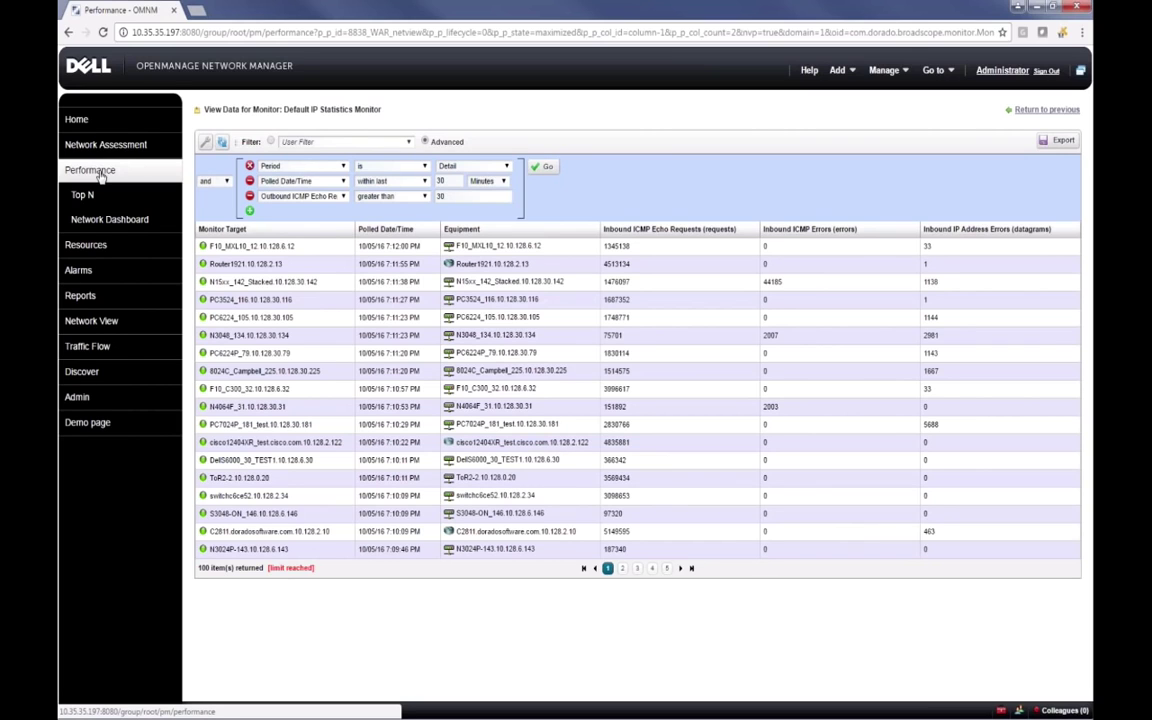
left_click(93, 170)
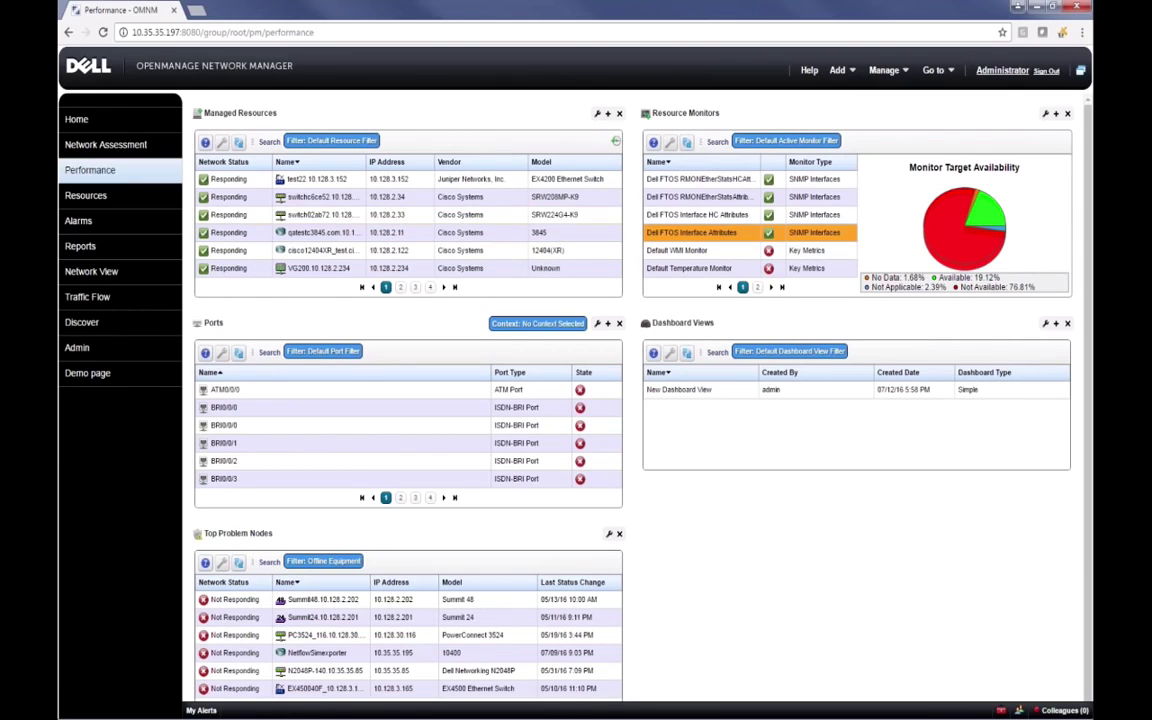
left_click(757, 288)
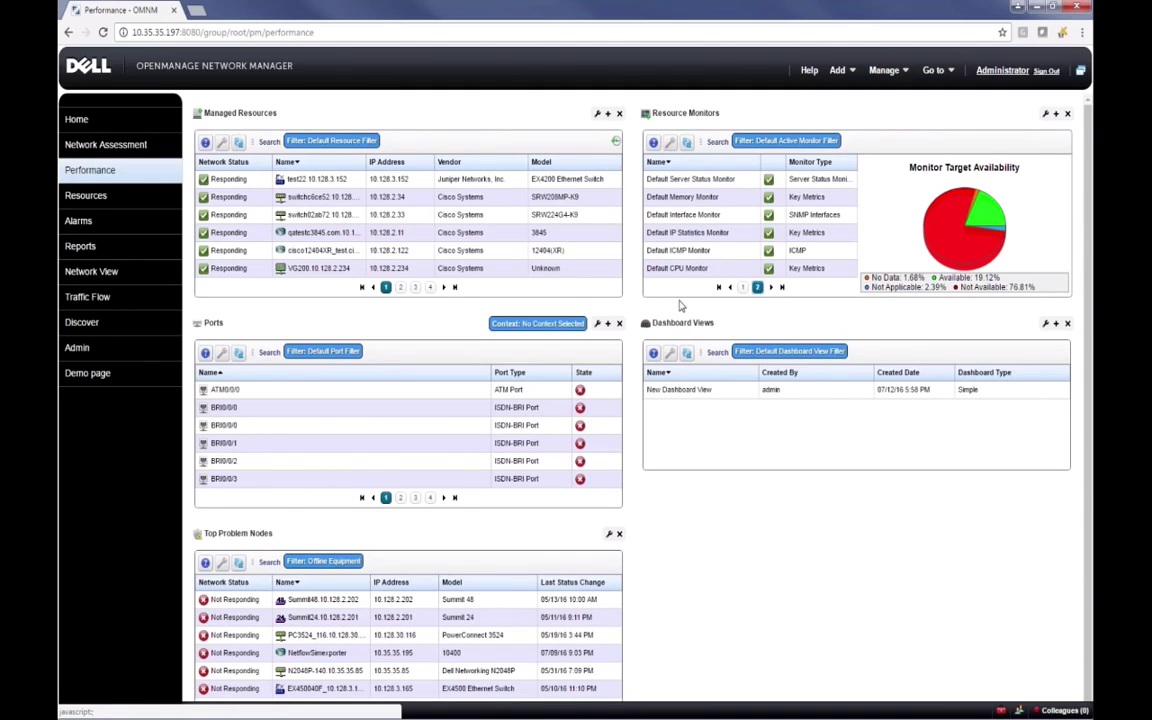
left_click(689, 220)
right_click(689, 222)
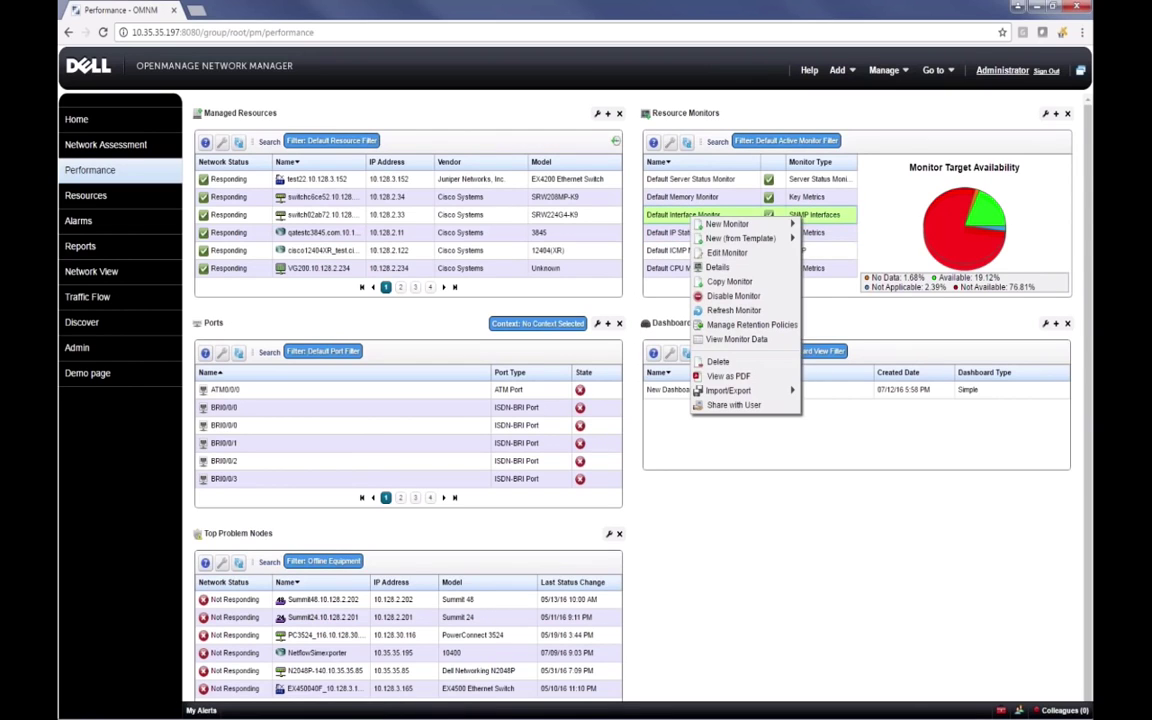
left_click(728, 252)
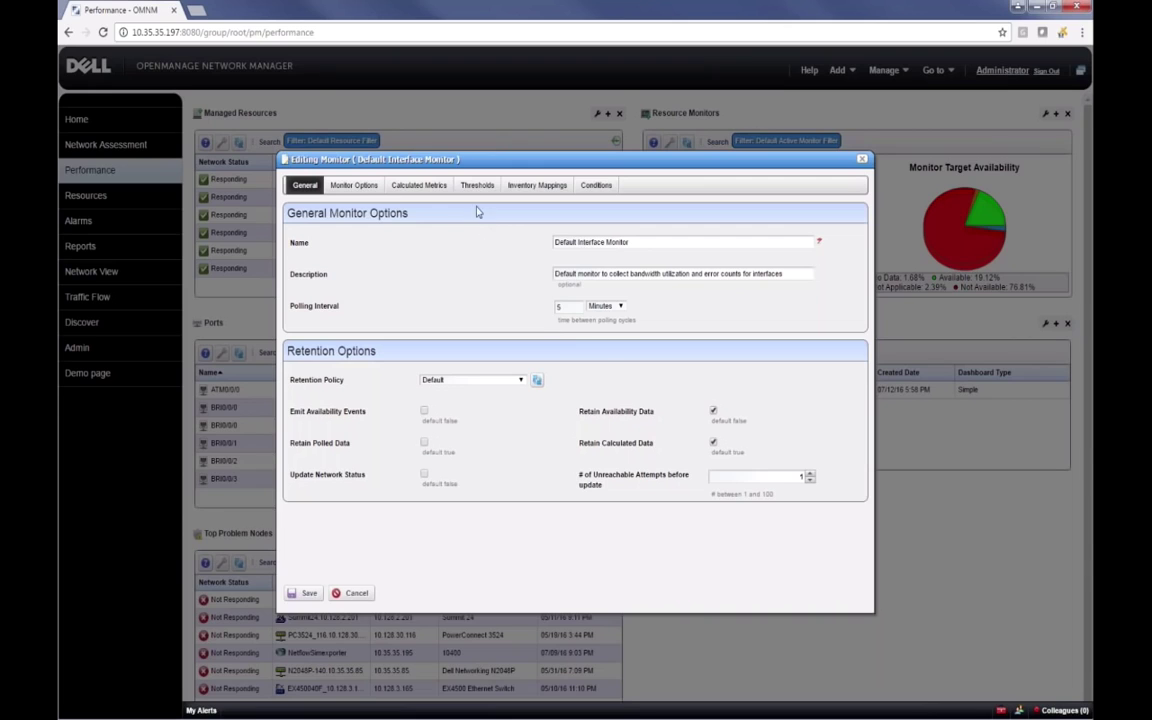
left_click(352, 185)
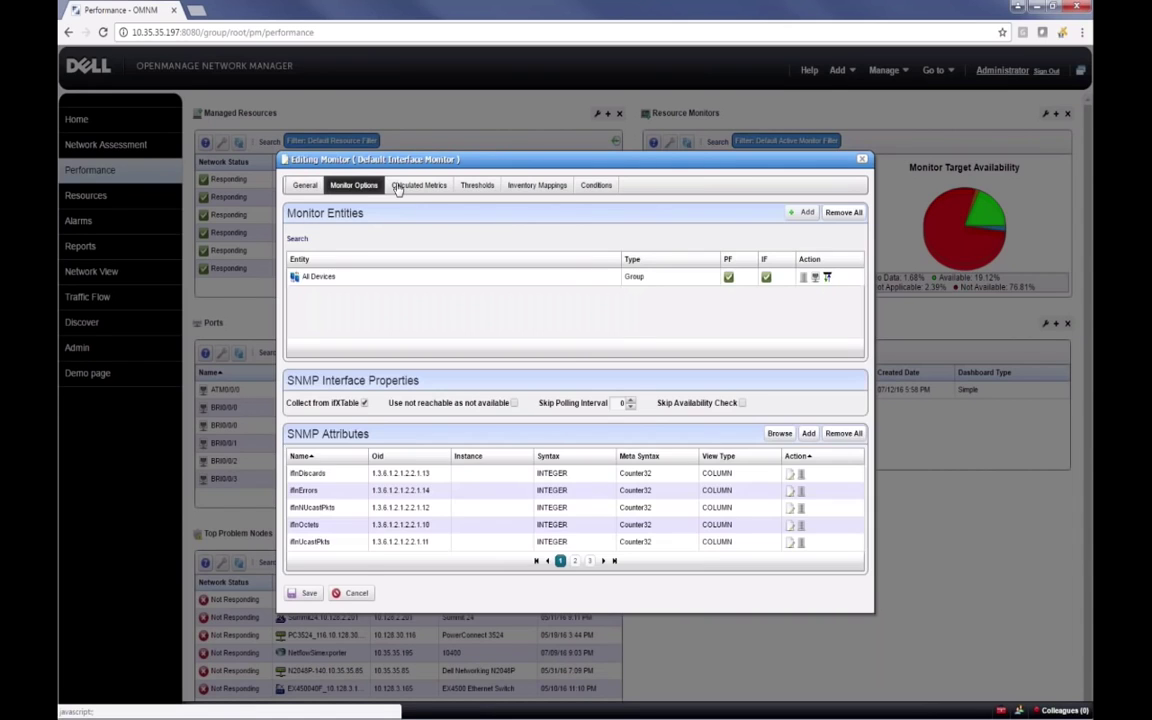
left_click(424, 186)
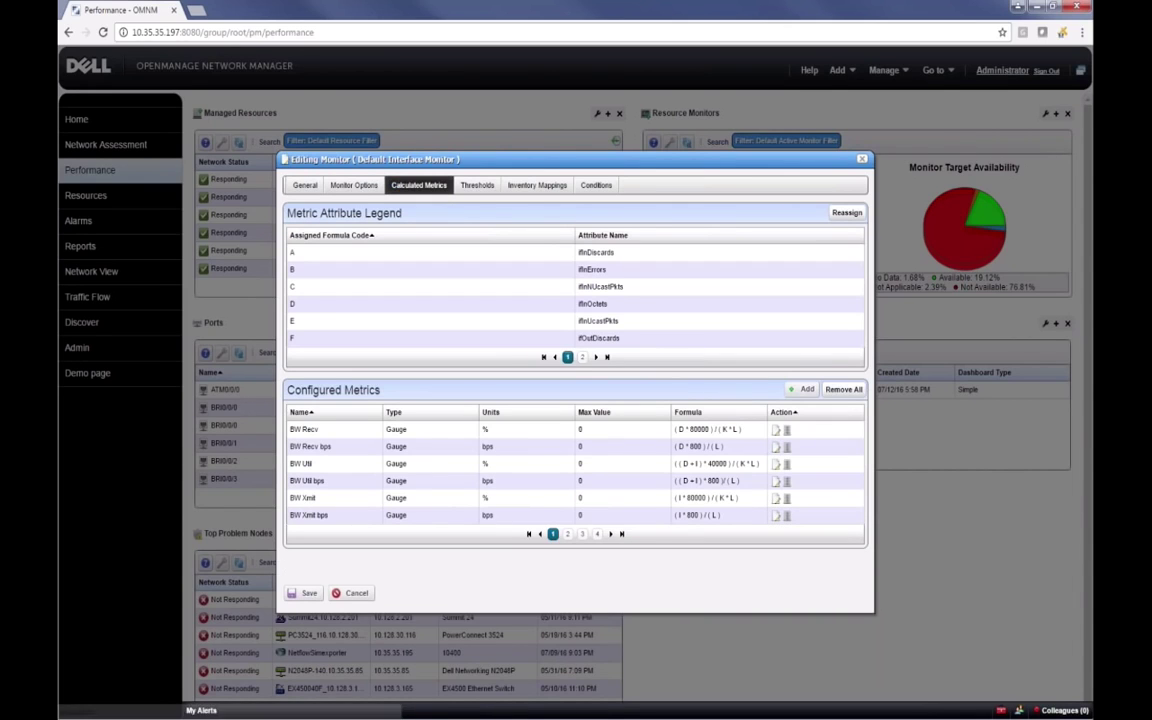
Review the monitor options, calculated metrics, conditions and configured threshold attributes of the Default Interface Monitor.
left_click(334, 184)
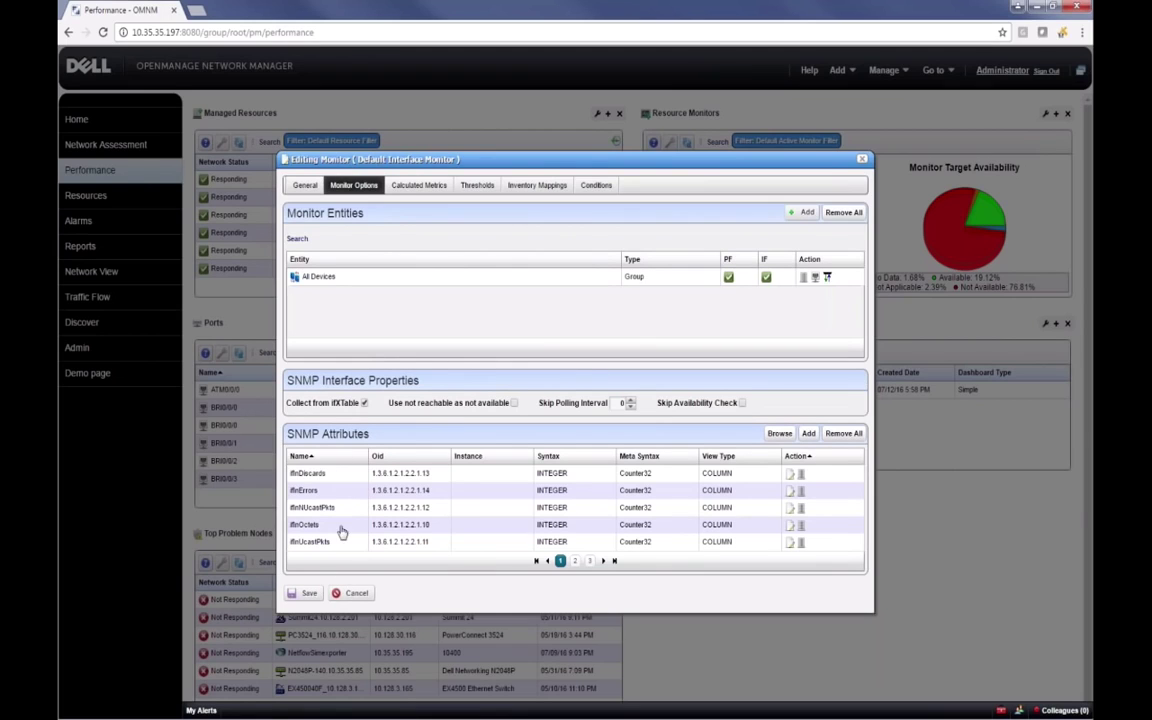
left_click(420, 187)
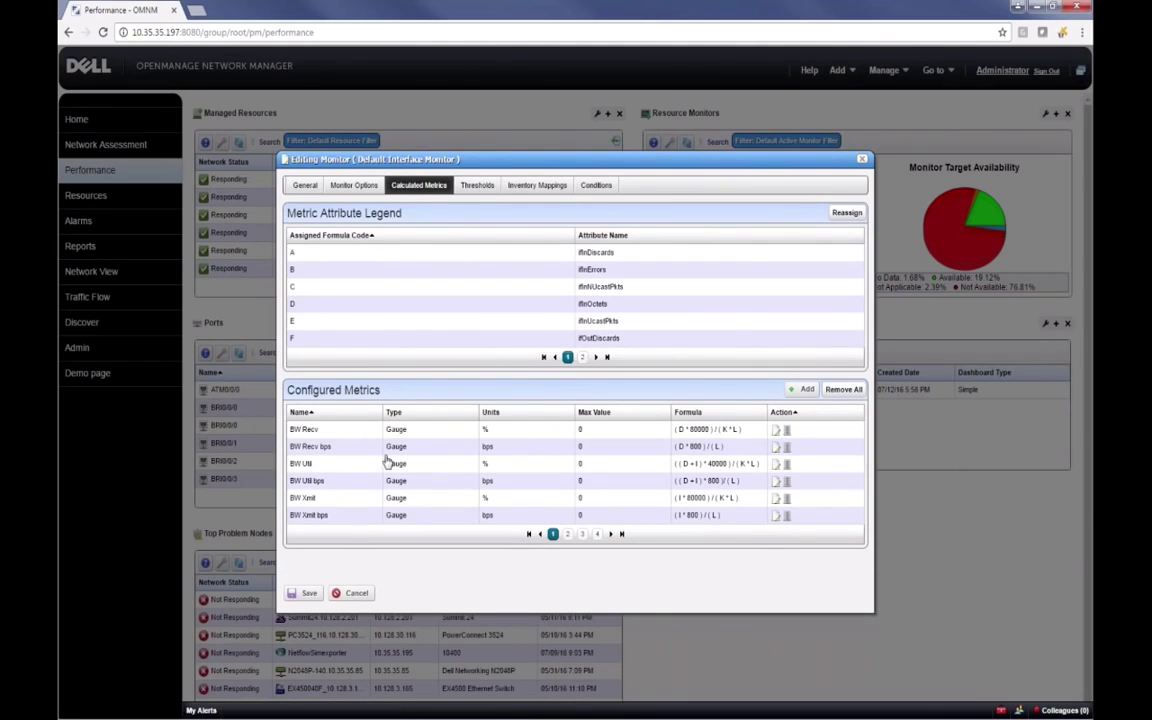
left_click(478, 187)
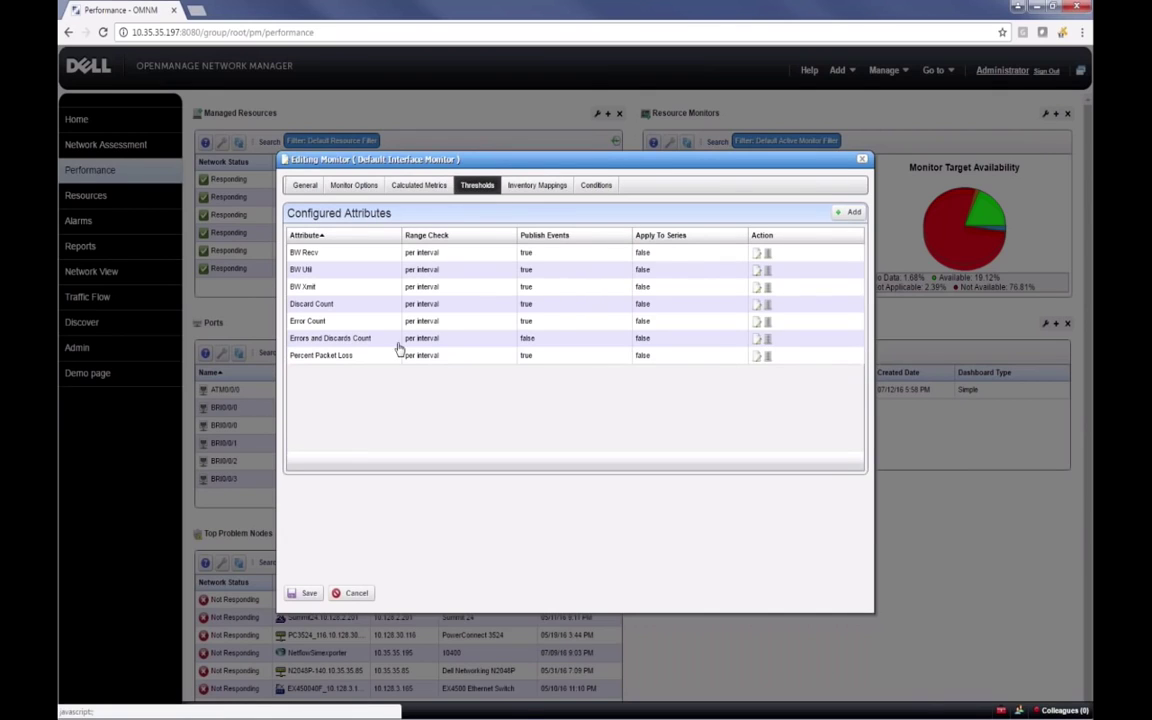
left_click(596, 186)
left_click(480, 187)
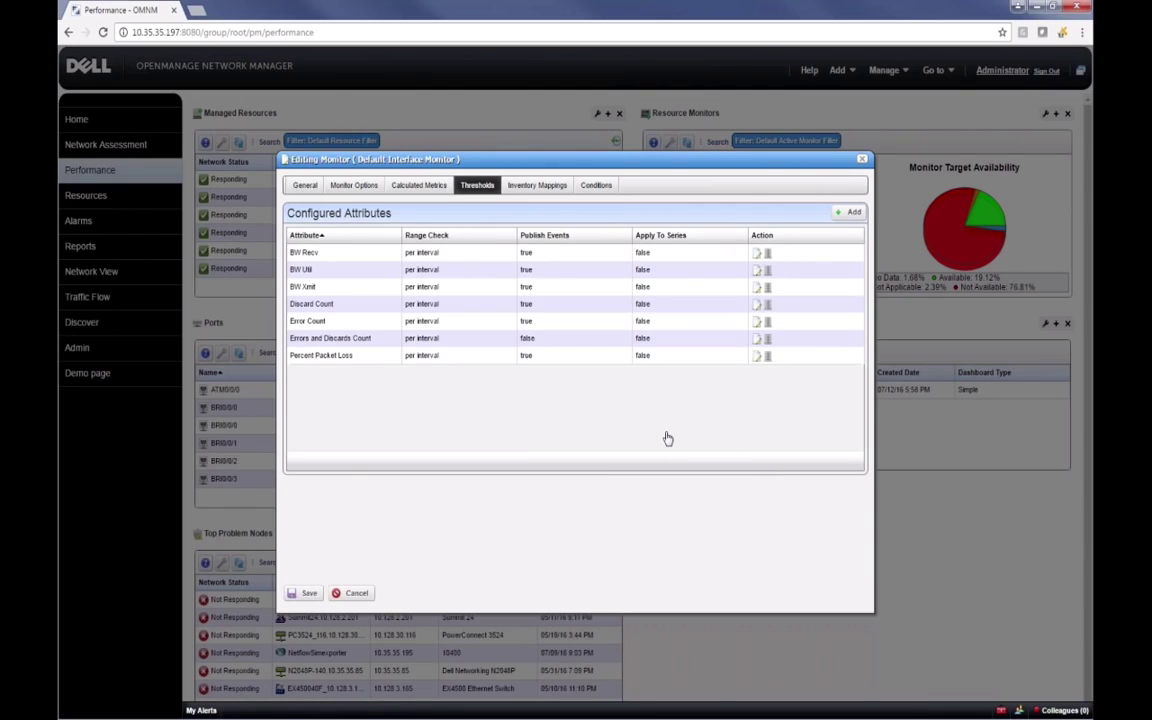
Examine the BW Util threshold intervals and the settings of its High interval, leaving both without applying changes.
left_click(756, 270)
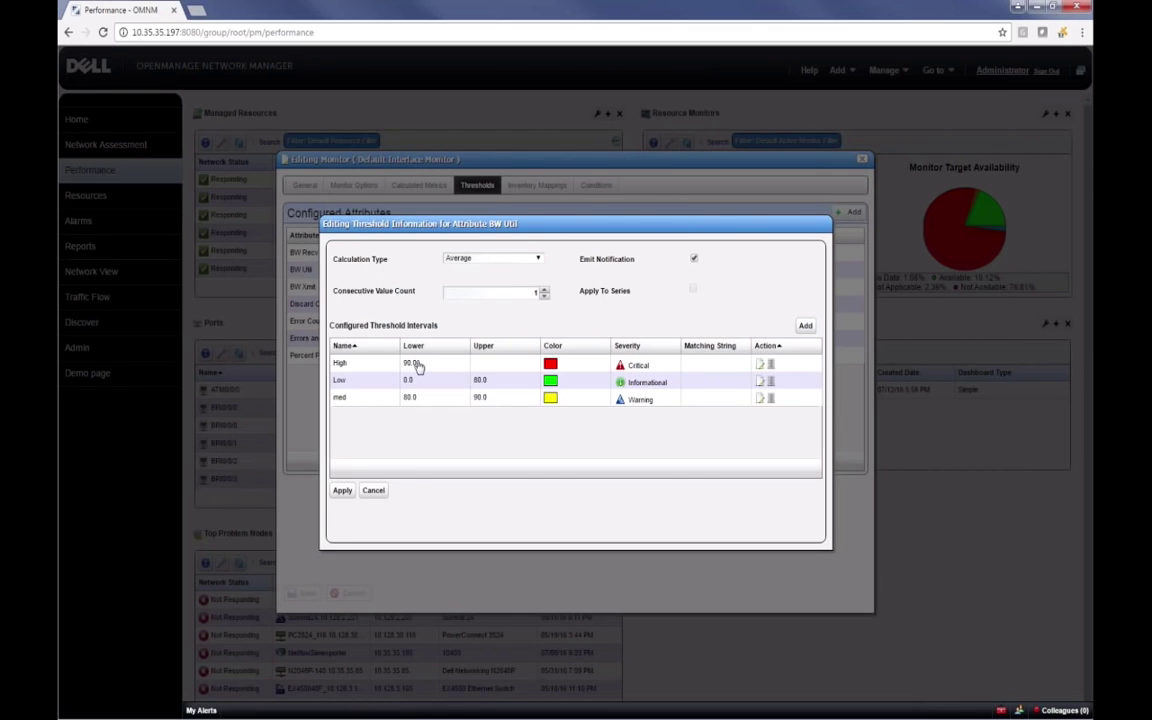
left_click(761, 365)
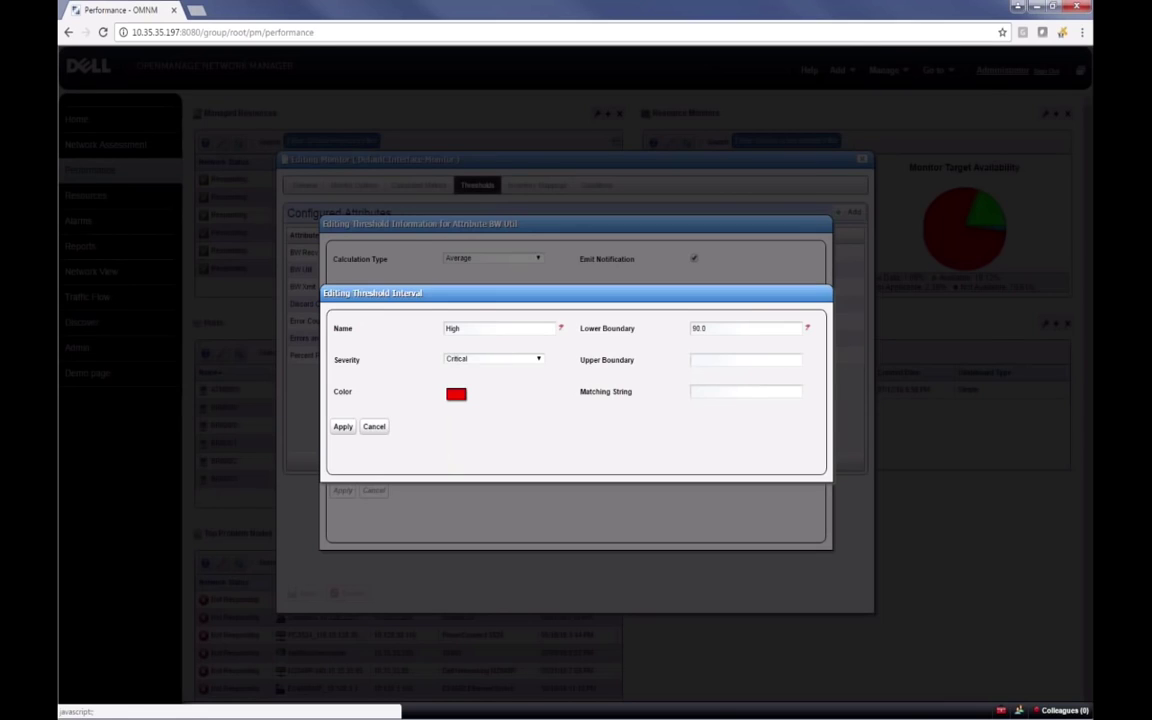
left_click(373, 437)
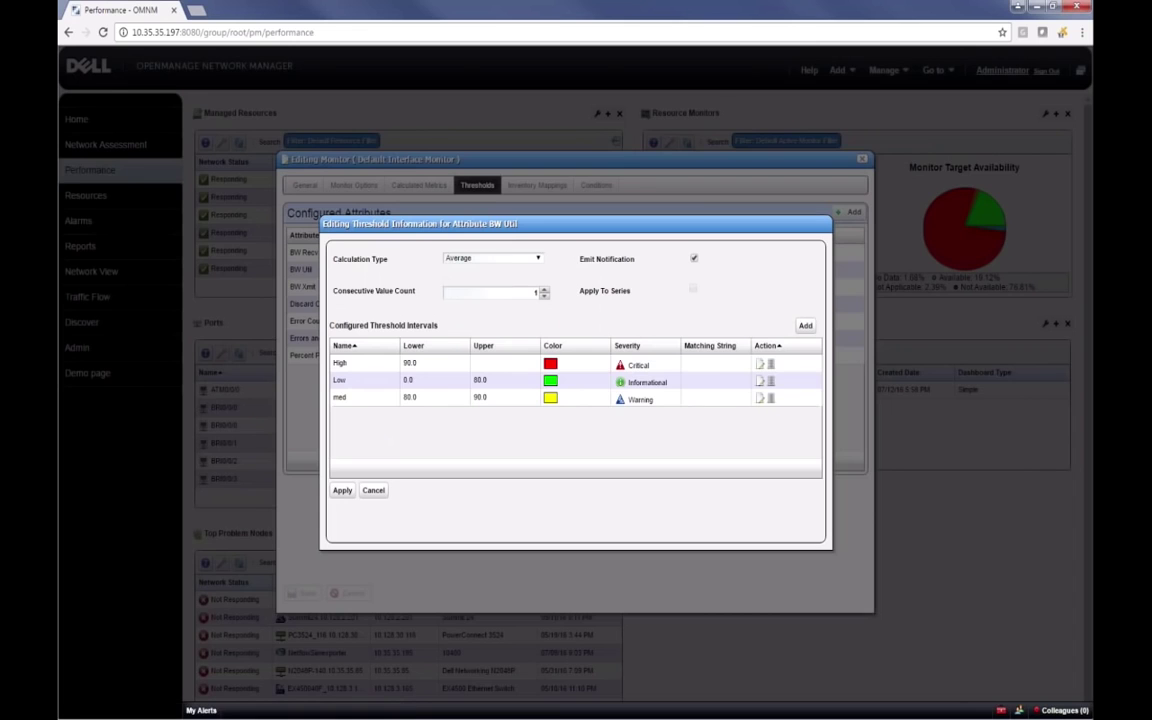
left_click(373, 490)
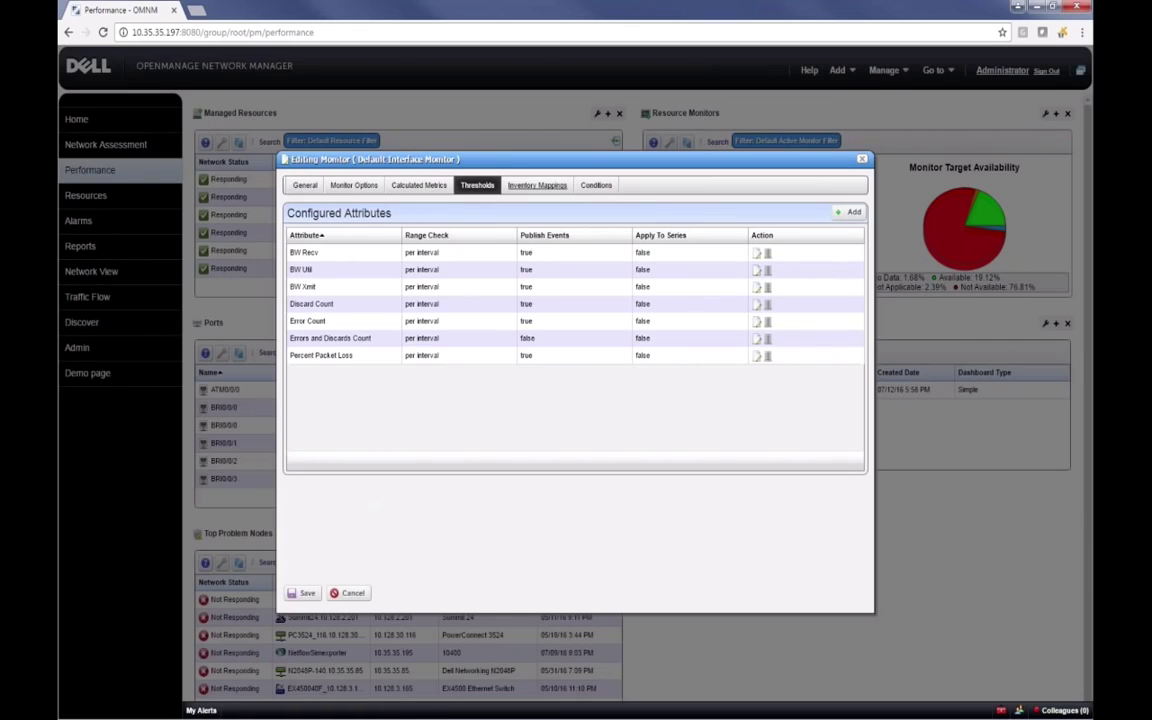
Start a new monitor condition named "test" for the Default Interface Monitor.
left_click(596, 185)
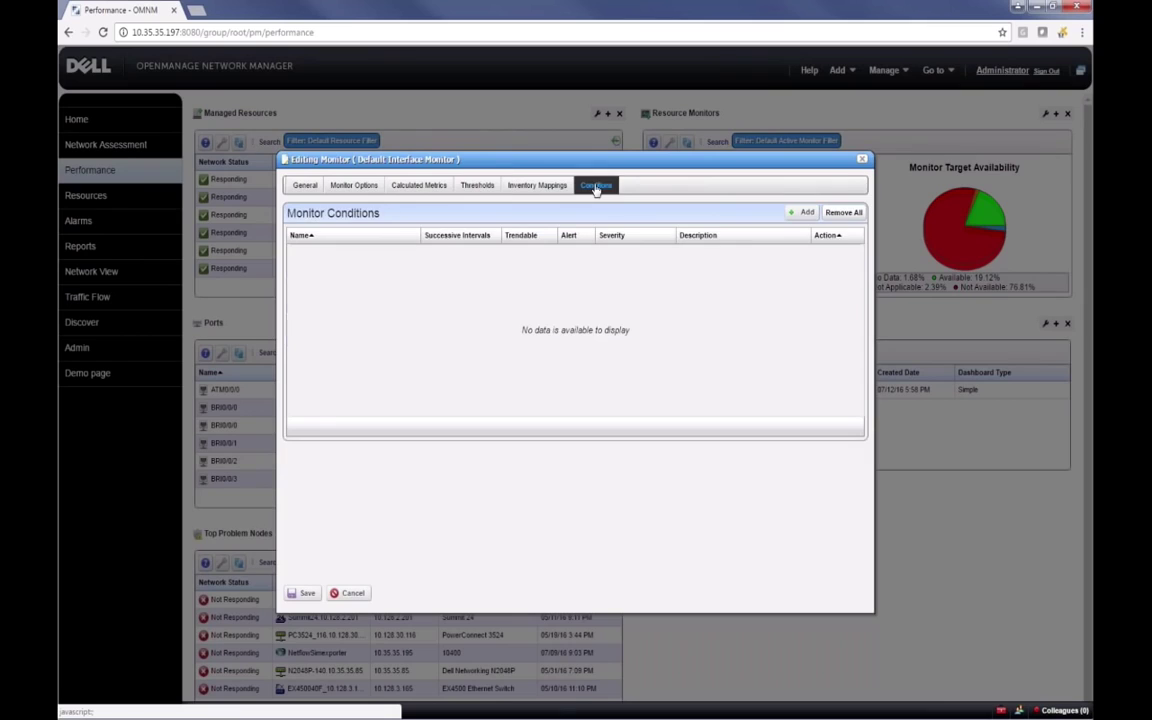
left_click(803, 213)
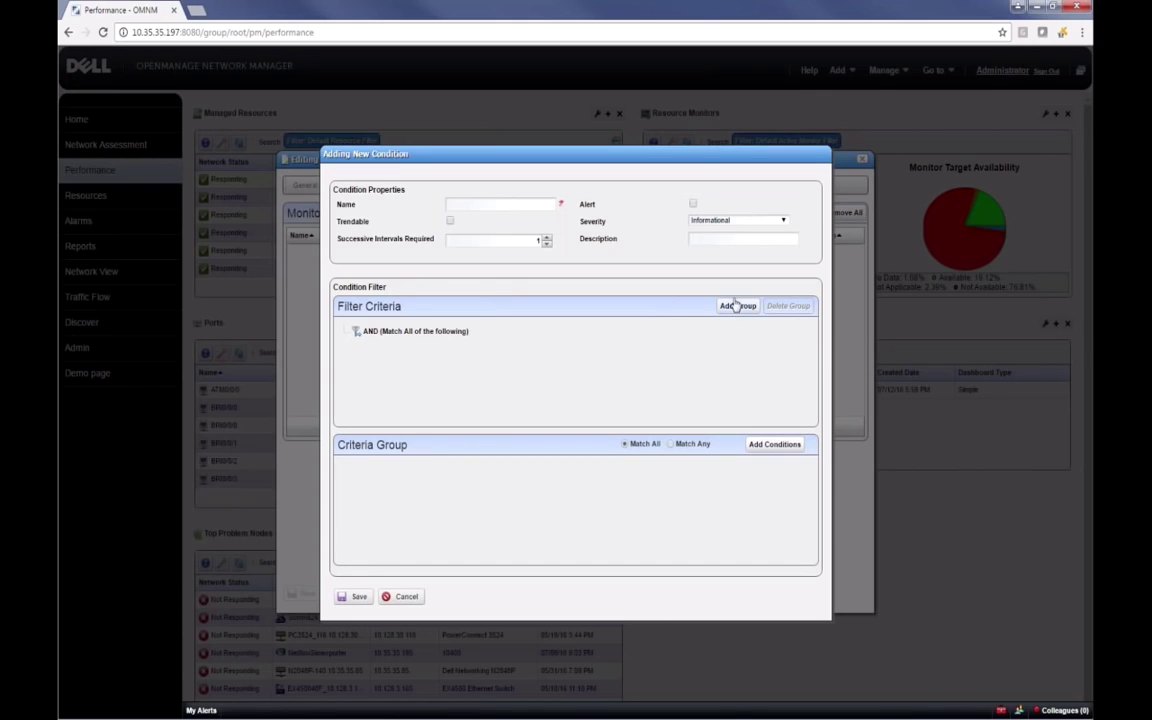
left_click(484, 203)
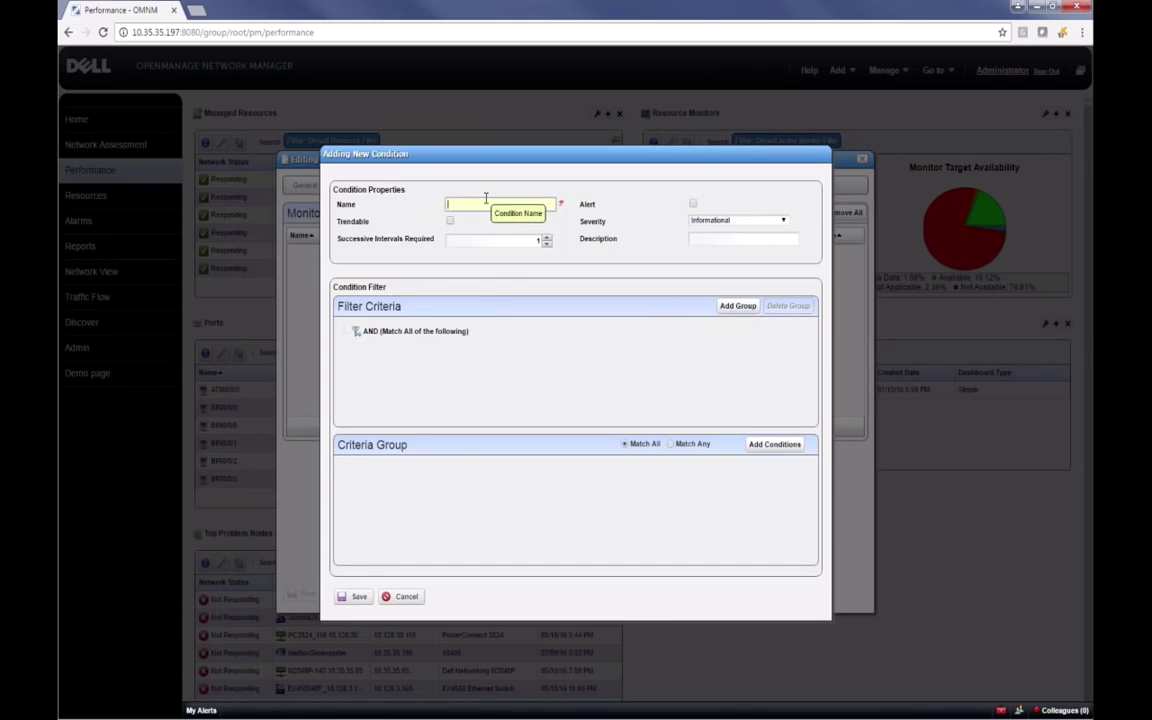
type("tess")
key("BackSpace")
type("t")
Add a criterion to the test condition requiring Packets Out Errors greater than 5.
left_click(773, 444)
left_click(394, 471)
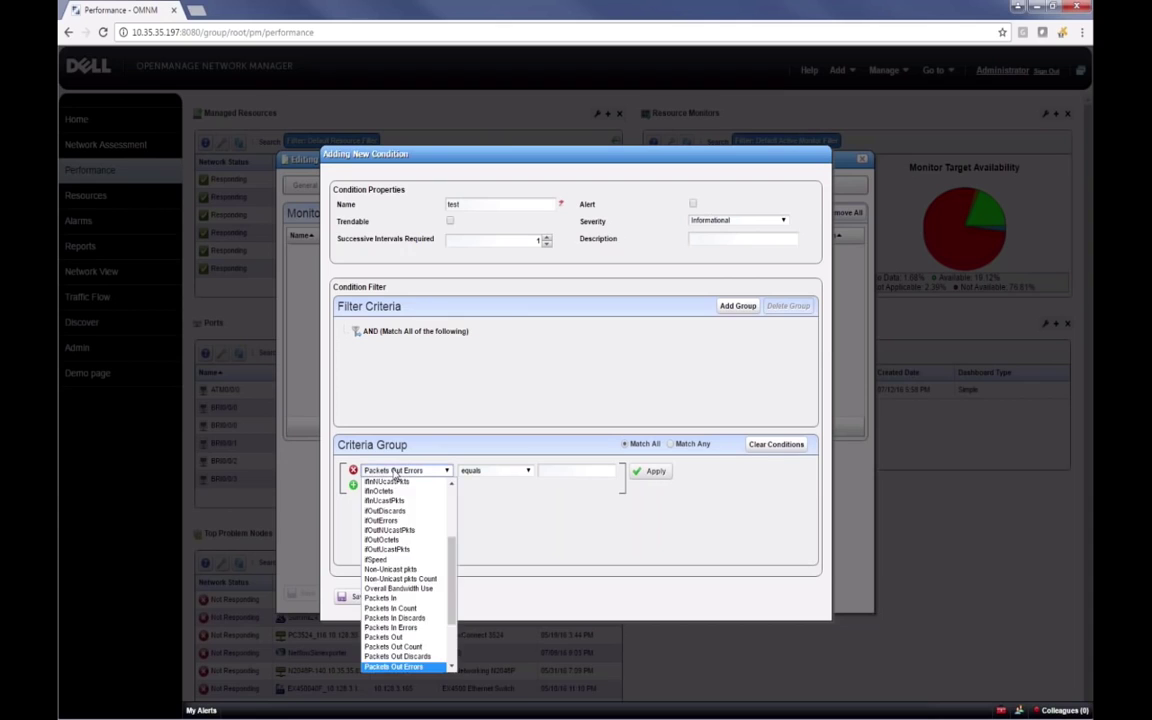
left_click(400, 658)
left_click(545, 470)
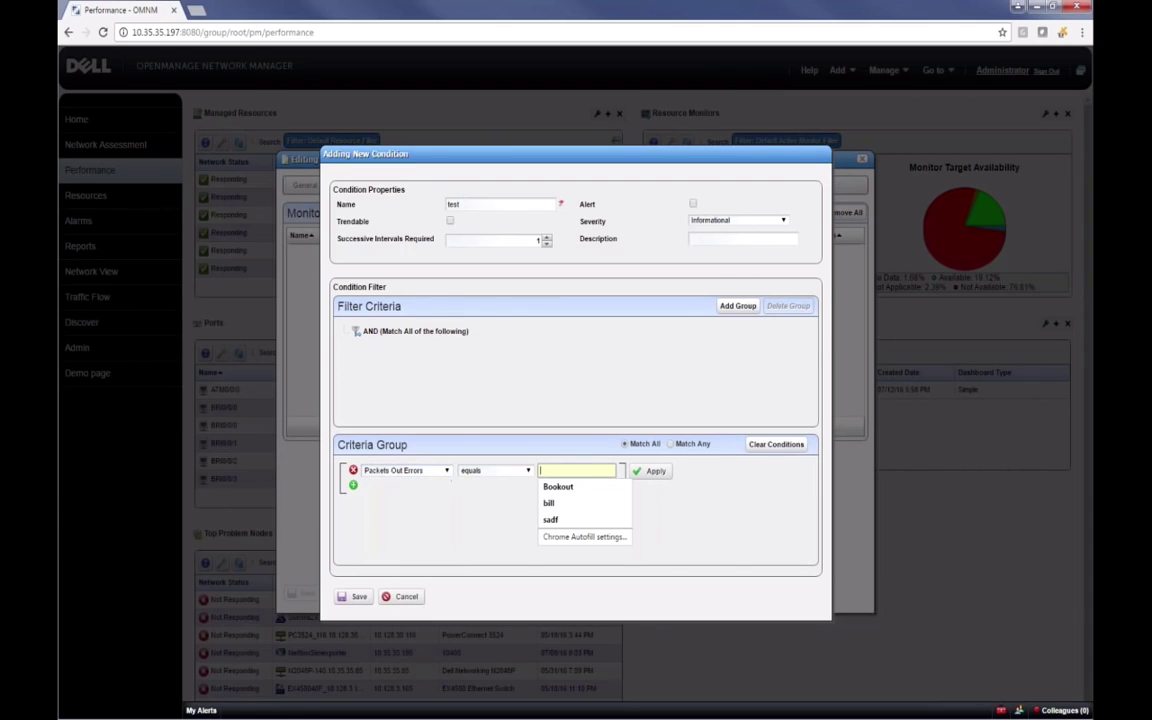
left_click(495, 470)
left_click(483, 505)
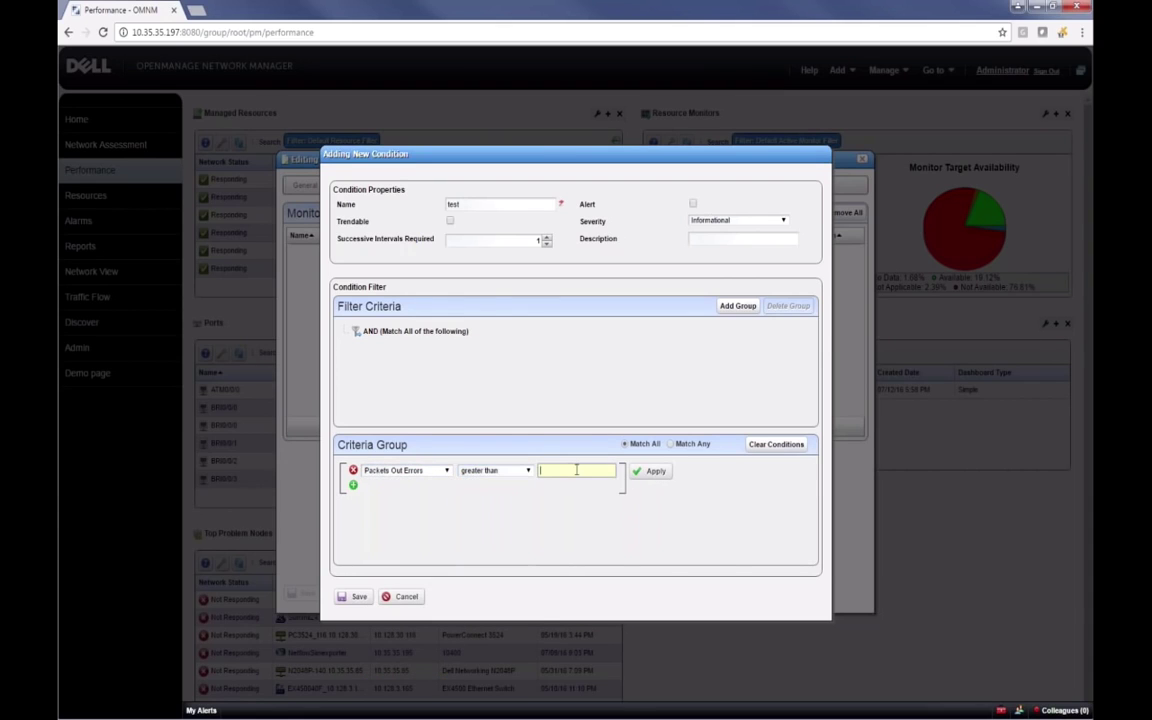
type("5")
Add a second criterion to the test condition requiring ifInOctets between 4 and 7.
left_click(353, 485)
left_click(405, 486)
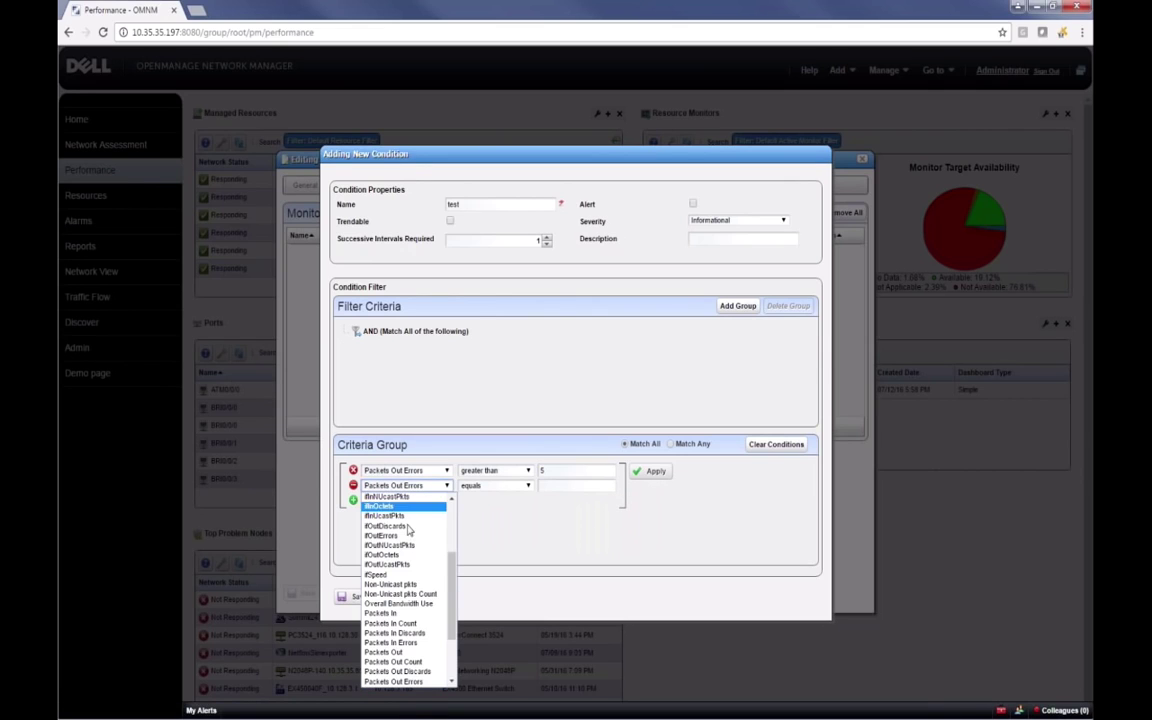
left_click(395, 506)
left_click(562, 486)
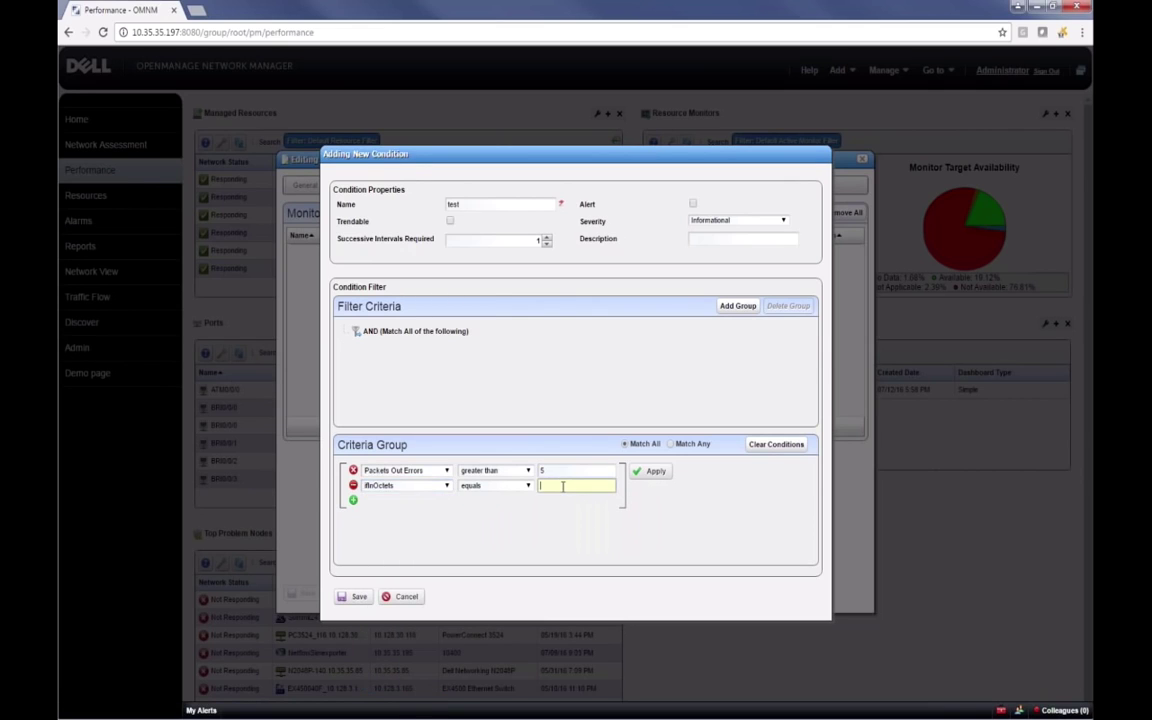
left_click(505, 487)
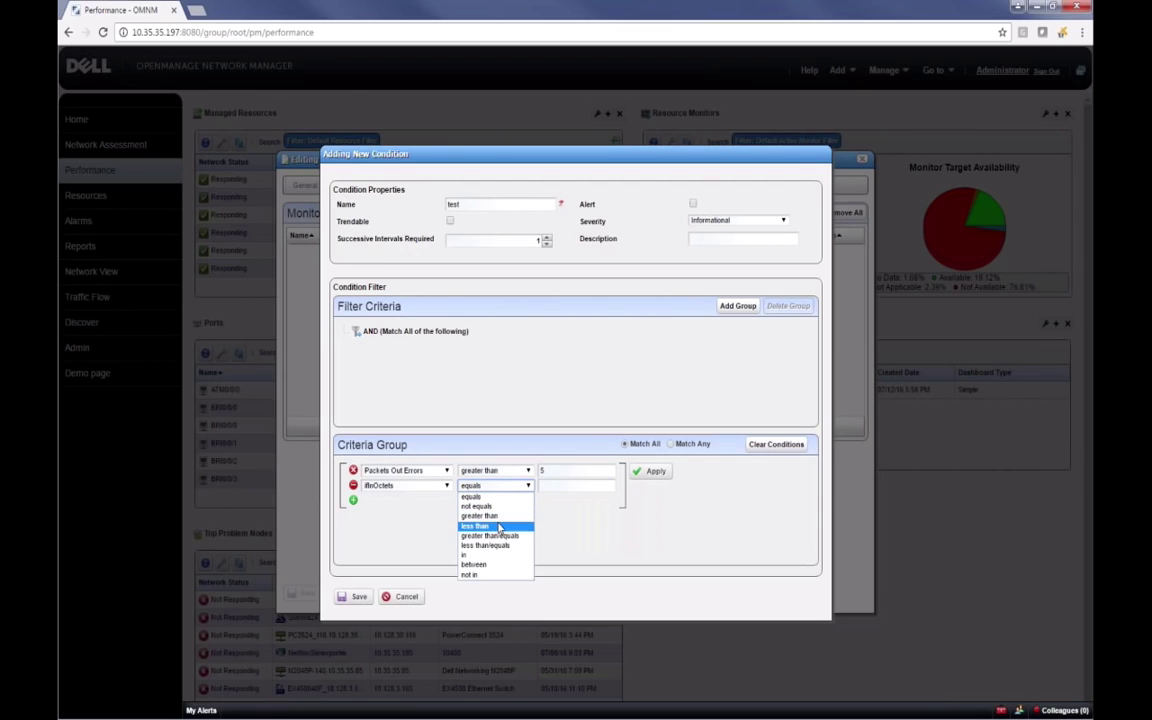
left_click(490, 564)
left_click(571, 486)
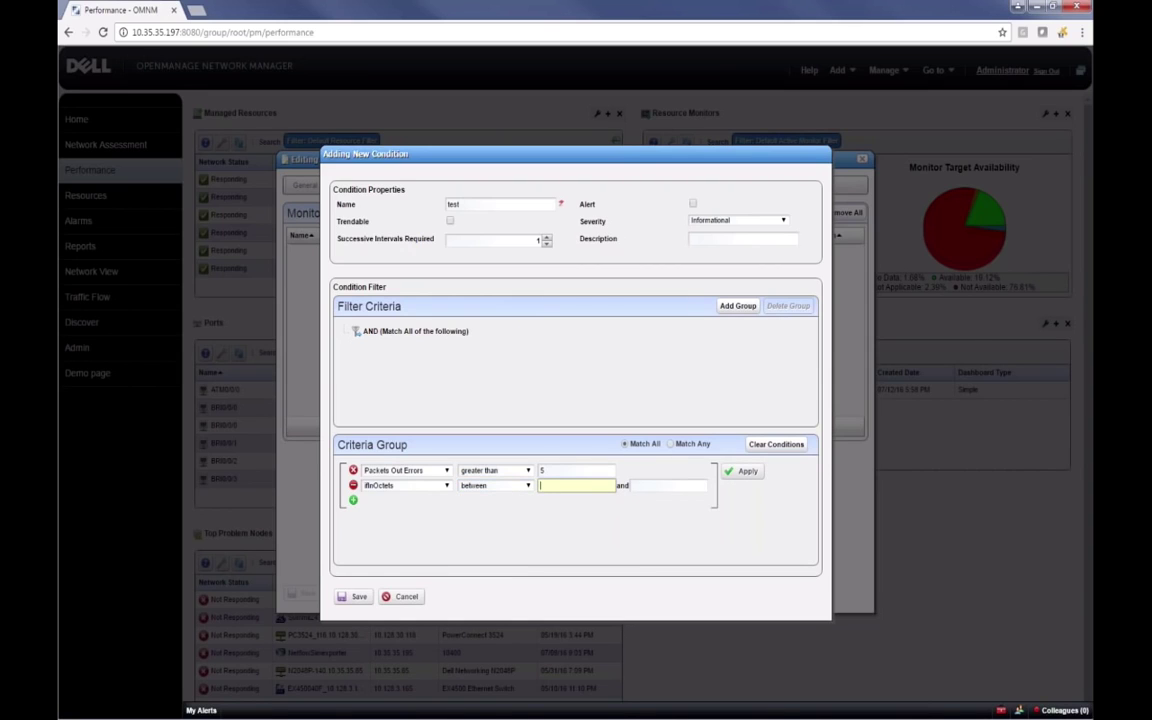
type("4")
left_click(657, 485)
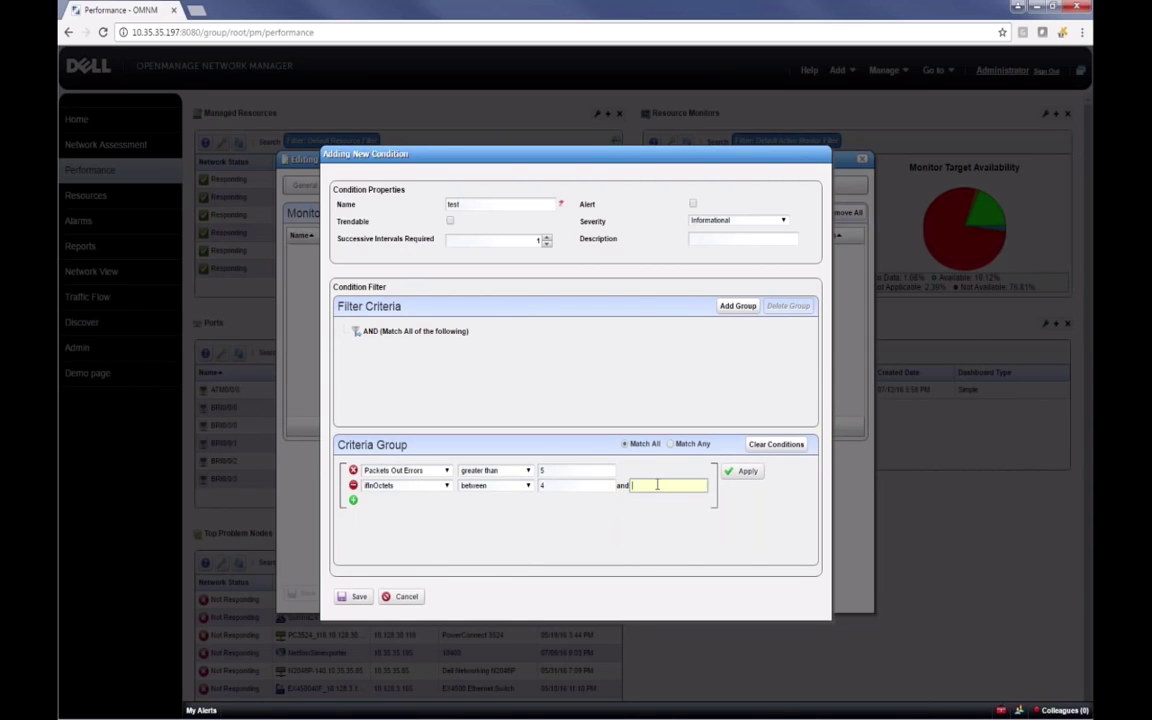
type("7")
Discard the test condition and close the Default Interface Monitor editor without saving.
left_click(630, 514)
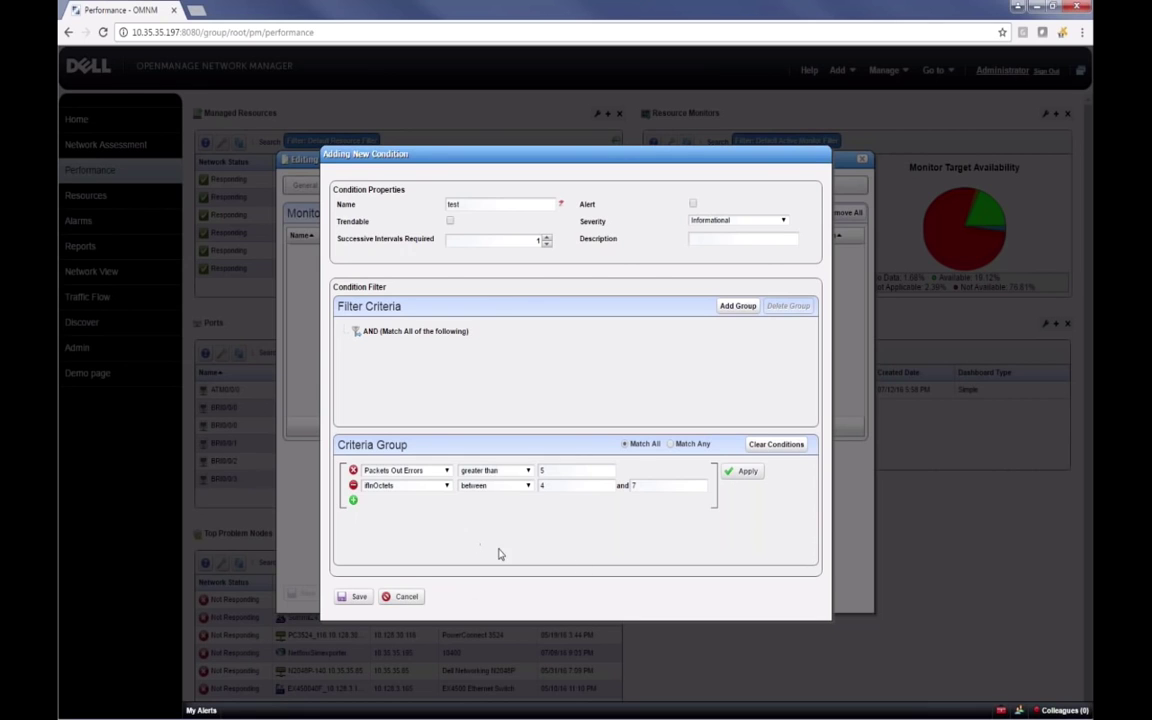
left_click(403, 596)
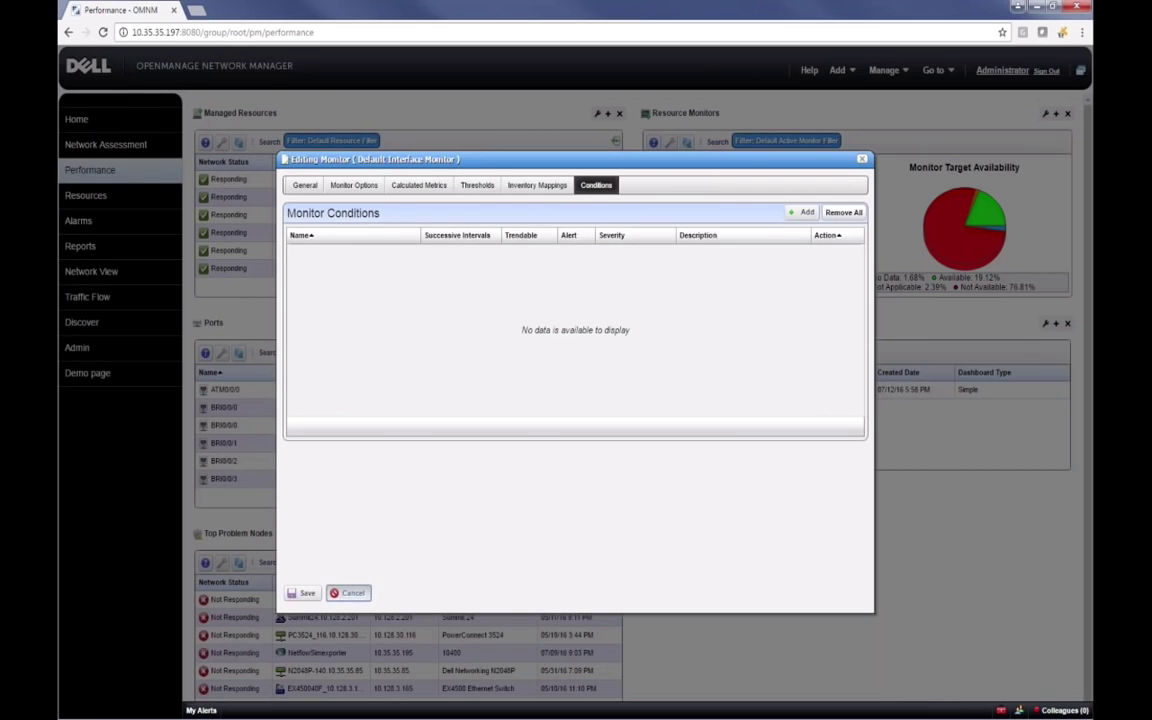
left_click(348, 593)
View the Network Dashboard charts under Performance and return to the Performance page.
mouse_move(105, 172)
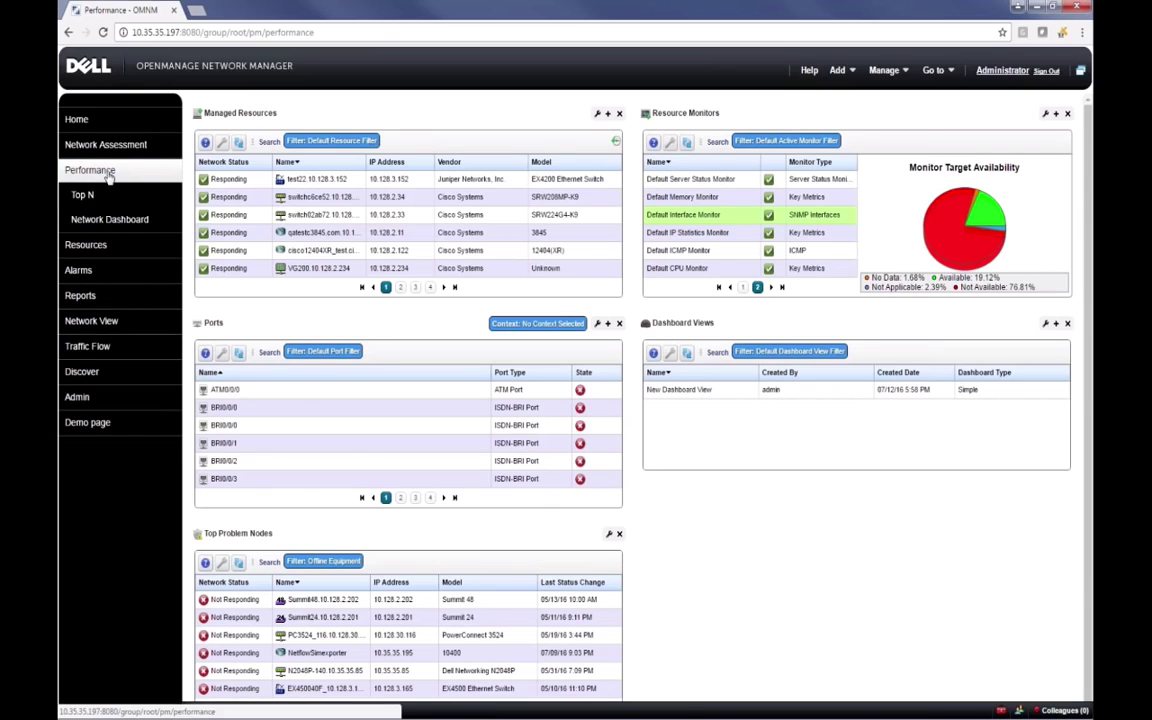
left_click(105, 218)
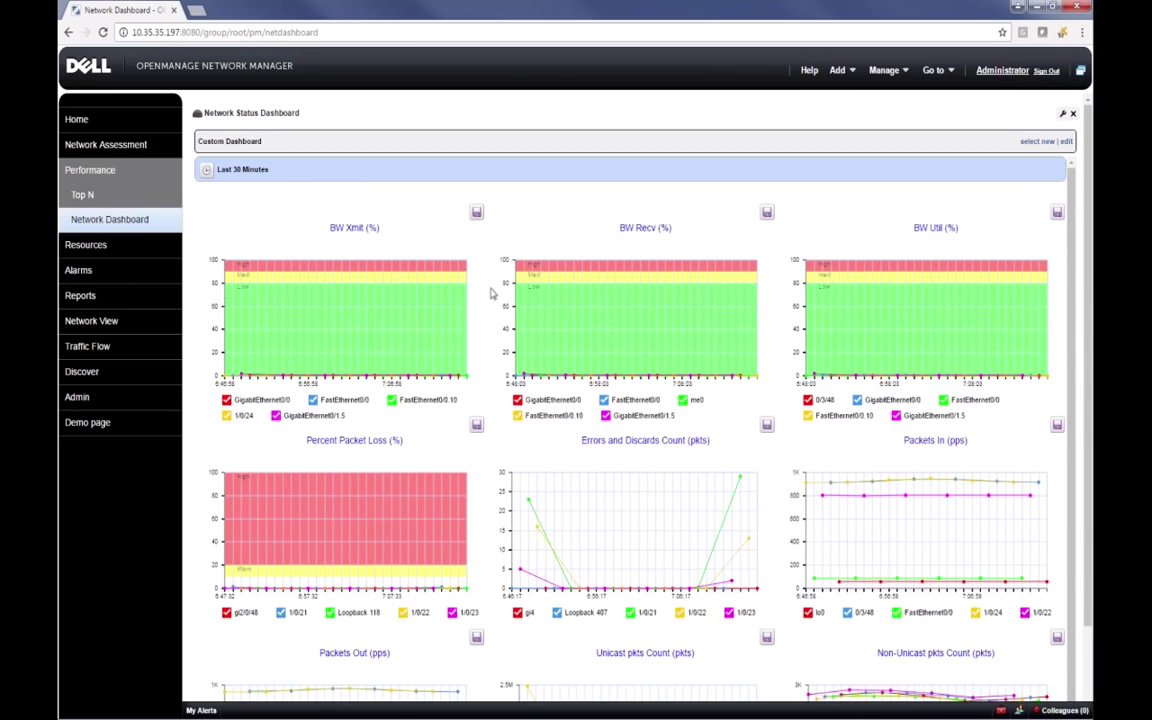
left_click(90, 166)
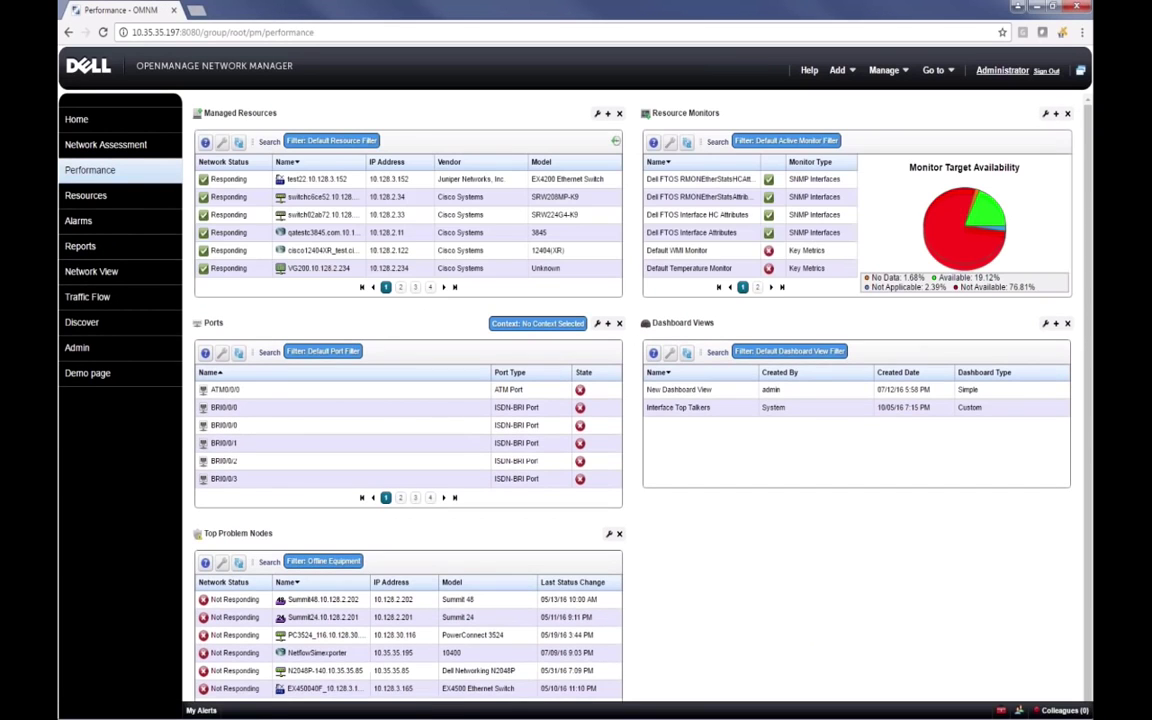
Find the Default Interface Monitor on the second page of Resource Monitors and open it for editing.
left_click(757, 288)
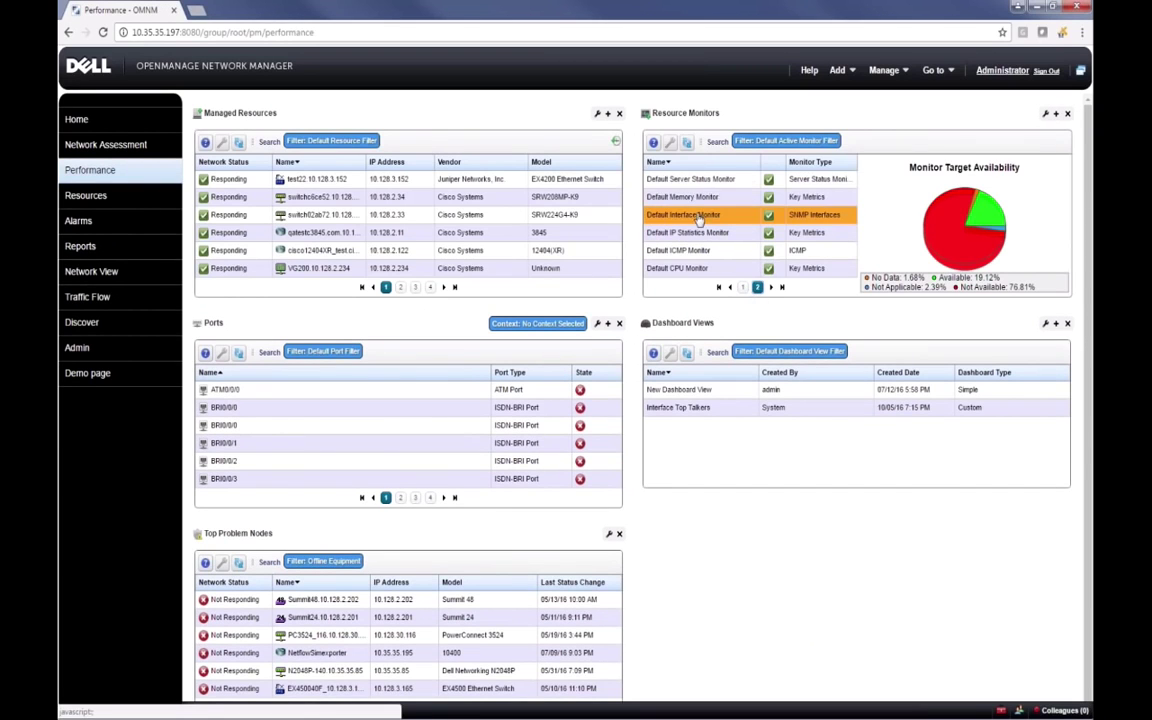
left_click(688, 216)
right_click(690, 218)
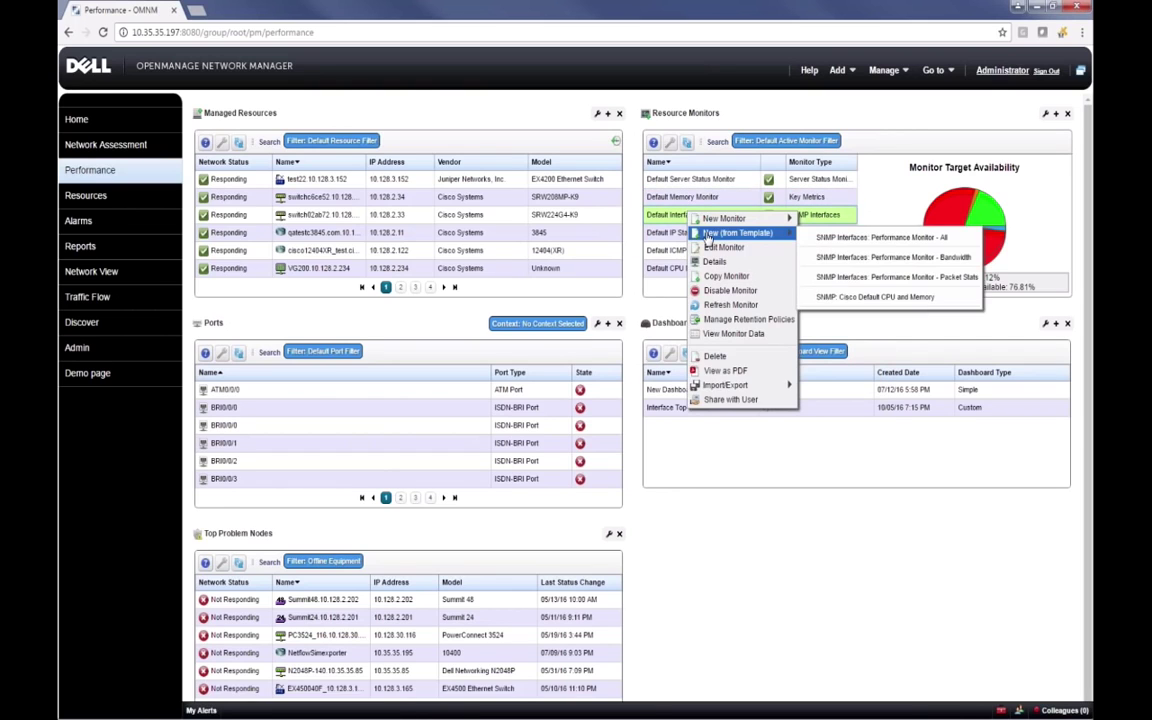
left_click(722, 246)
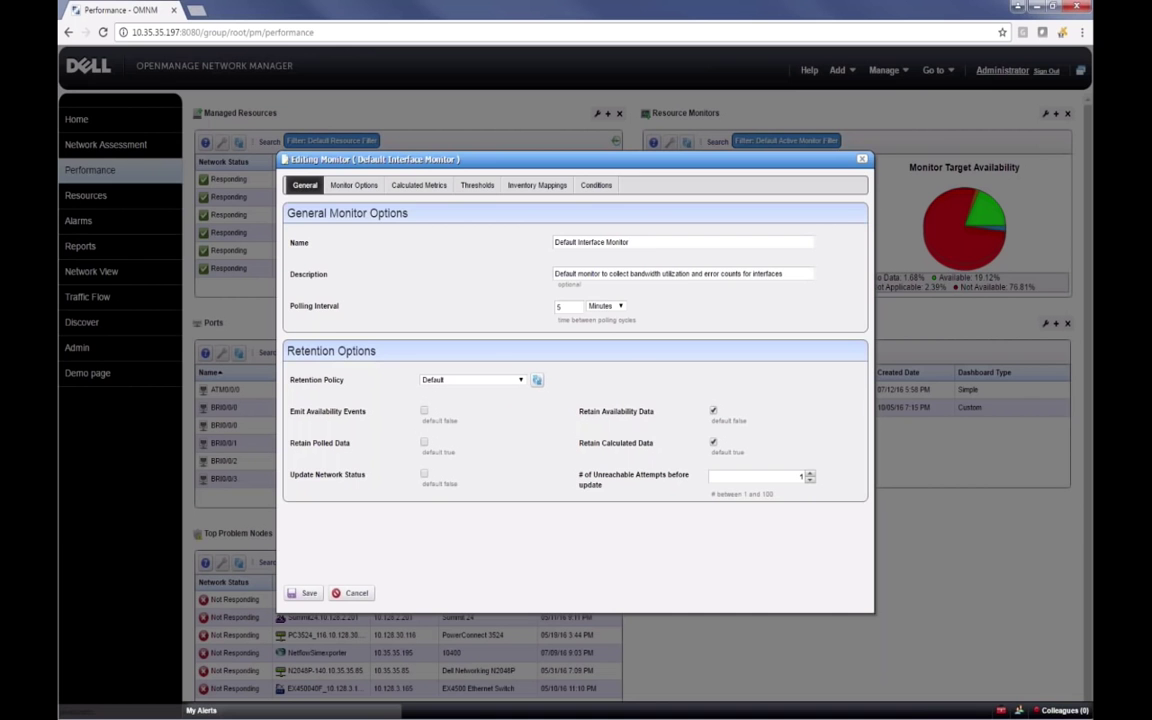
Start another new condition for the monitor, toggle its Trendable option, and discard the condition.
left_click(597, 185)
left_click(800, 214)
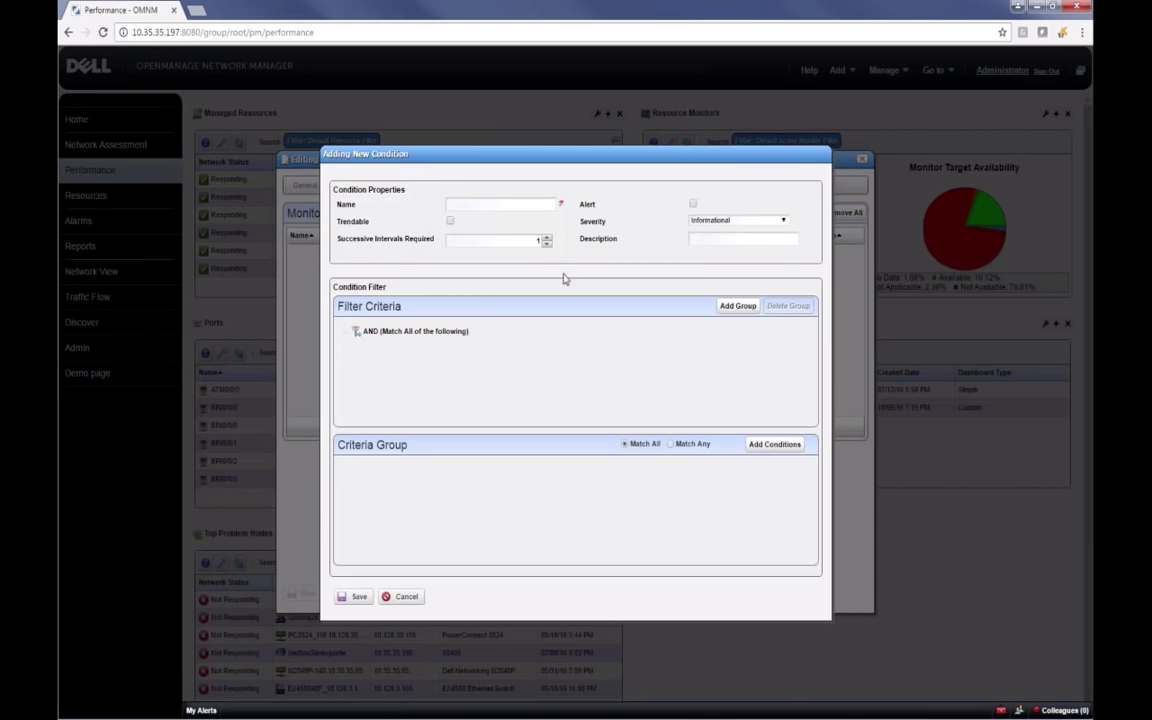
left_click(450, 221)
left_click(405, 597)
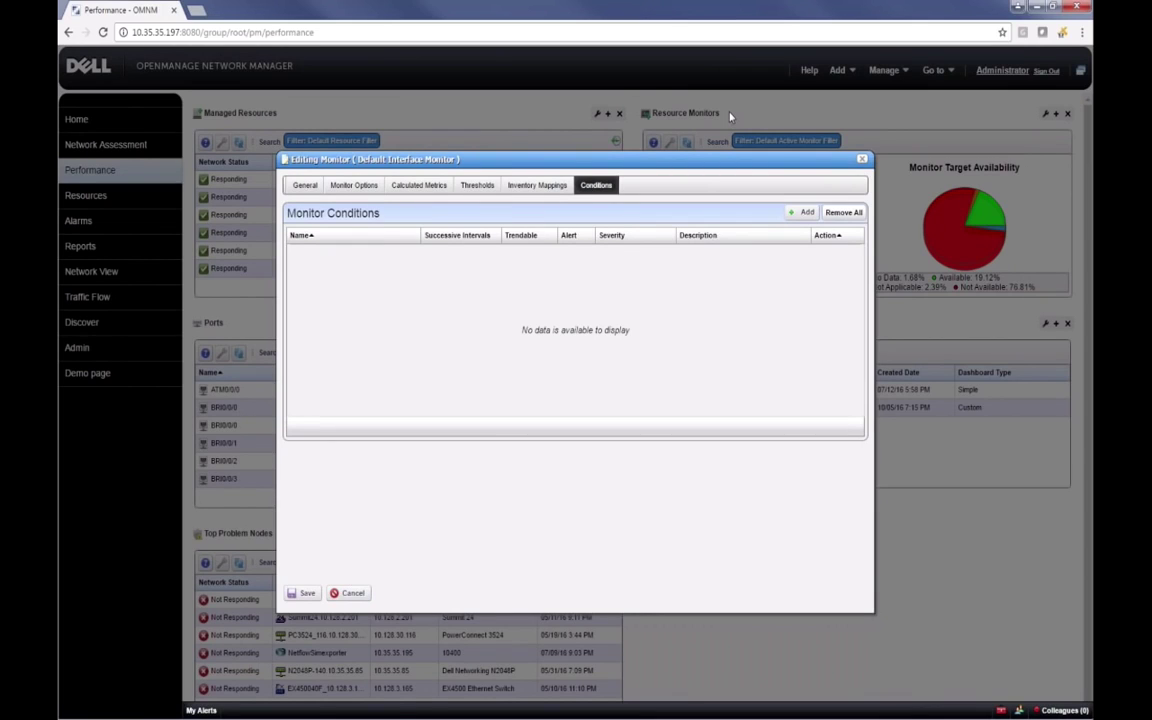
Examine the port filter and interface filter of the All Devices entity in the monitor options without changing them.
left_click(360, 187)
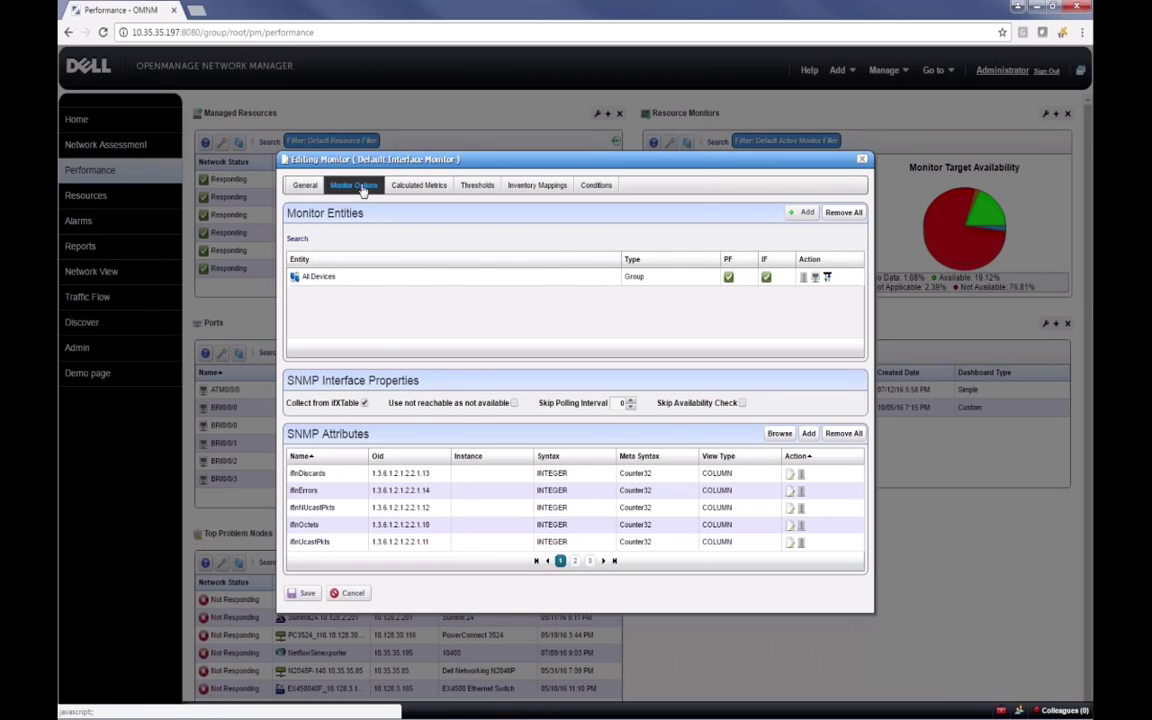
left_click(817, 280)
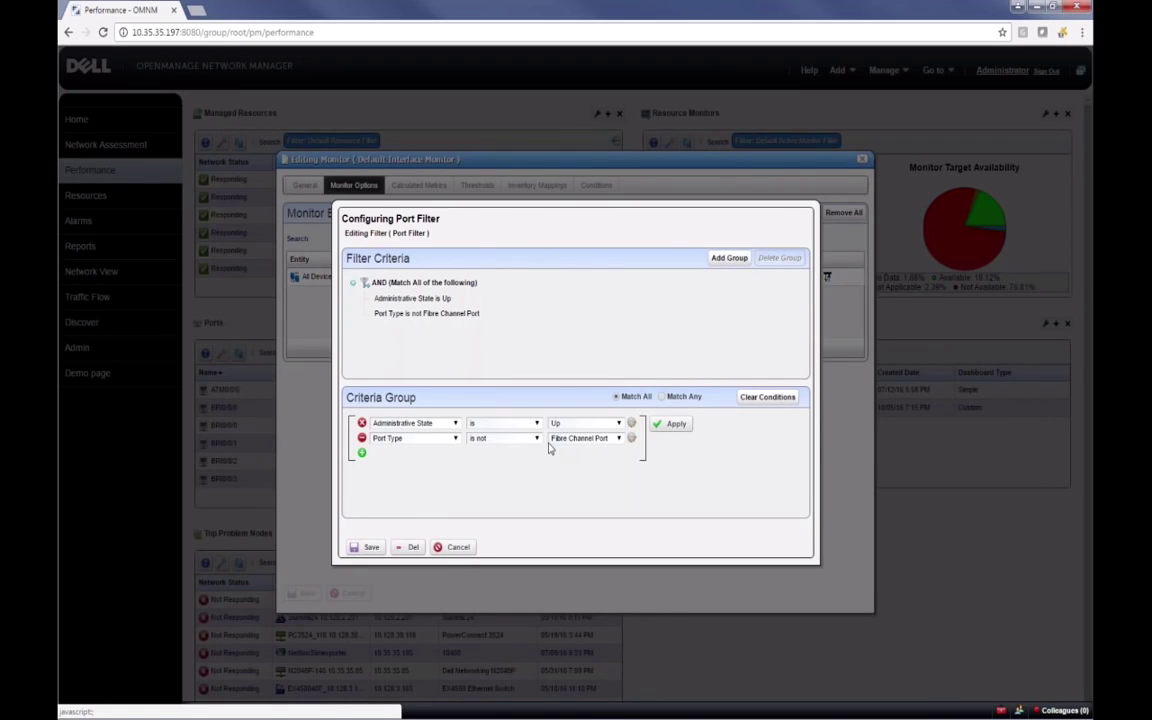
left_click(458, 547)
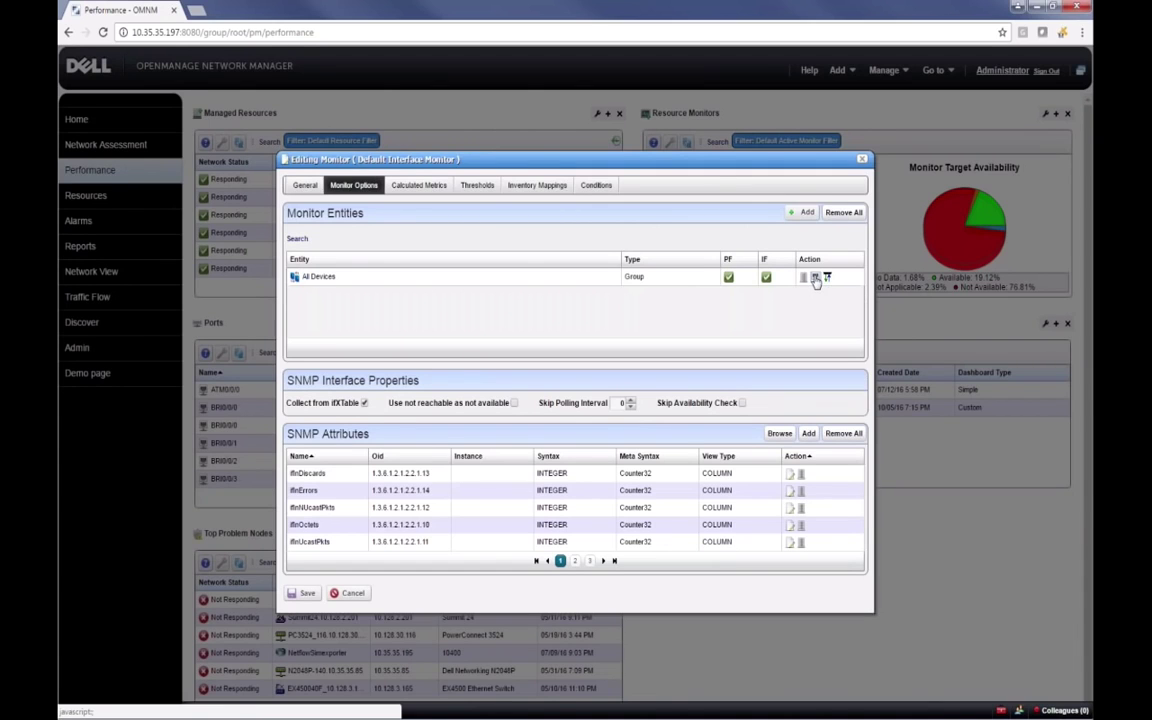
left_click(826, 277)
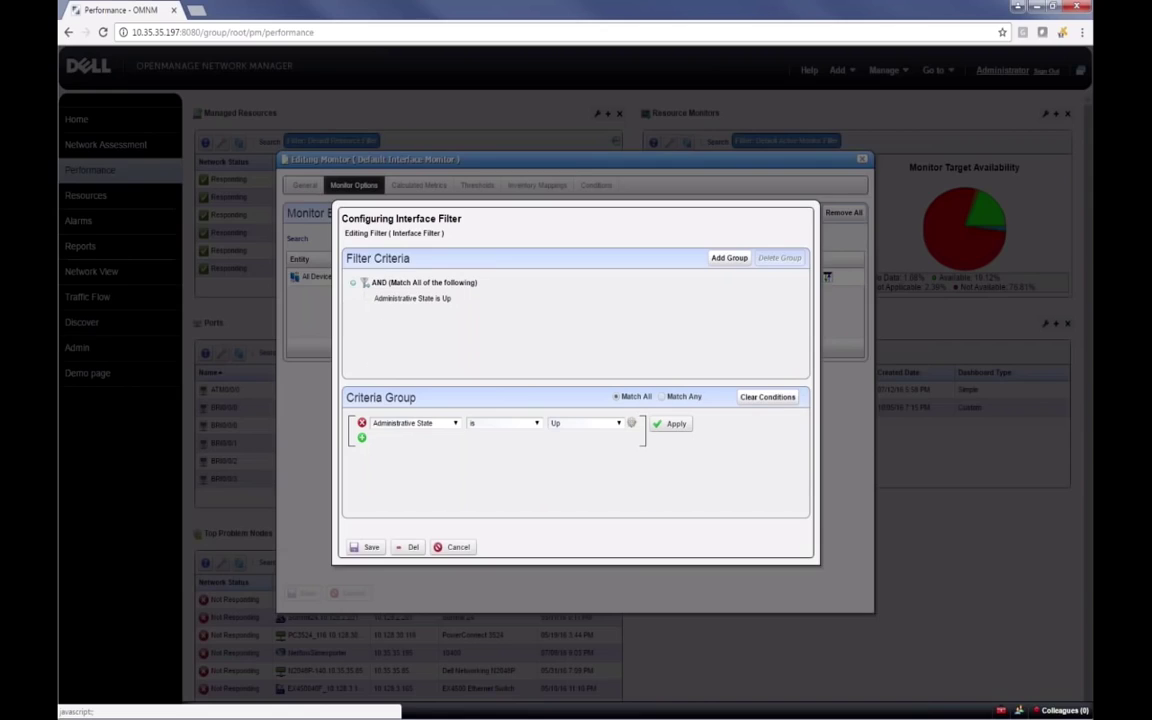
left_click(455, 547)
Add the Loopback100 interface to the Default Interface Monitor's monitored entities.
left_click(803, 212)
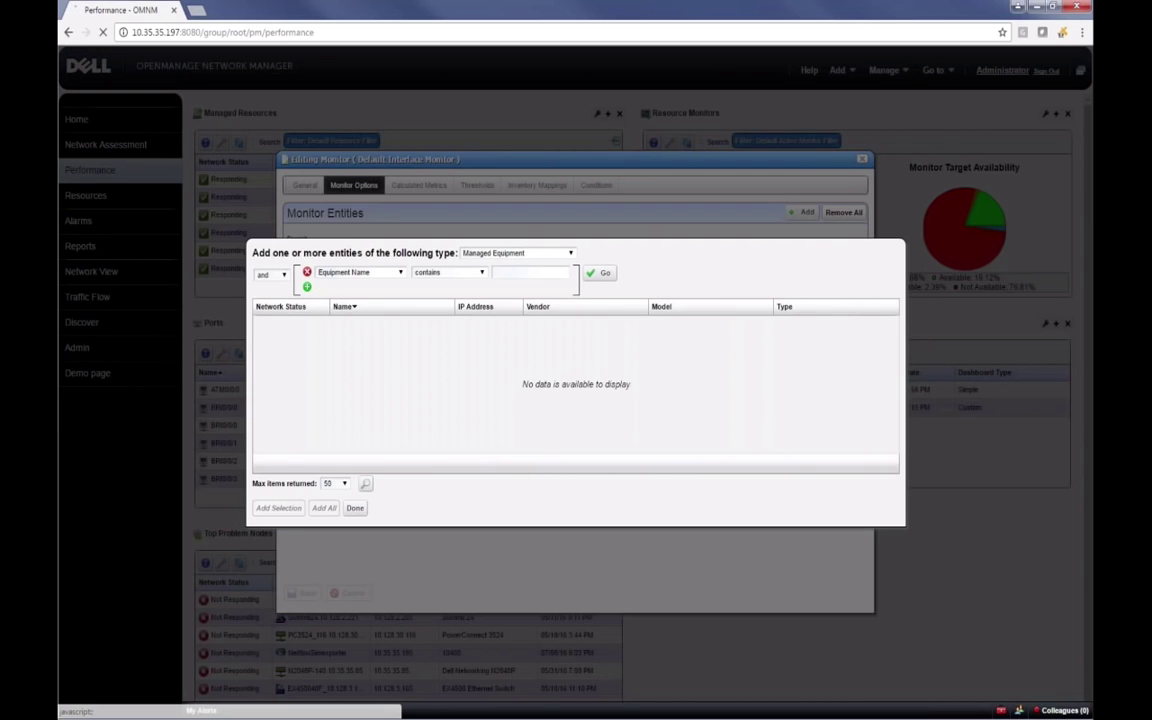
left_click(507, 254)
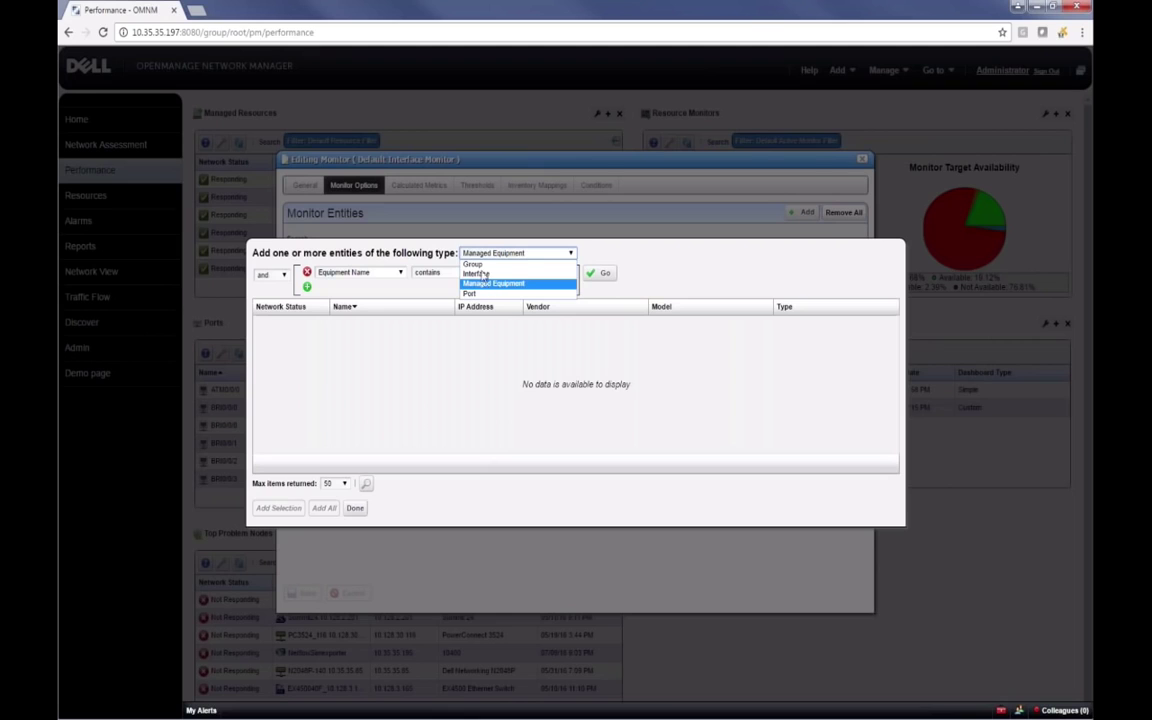
left_click(482, 276)
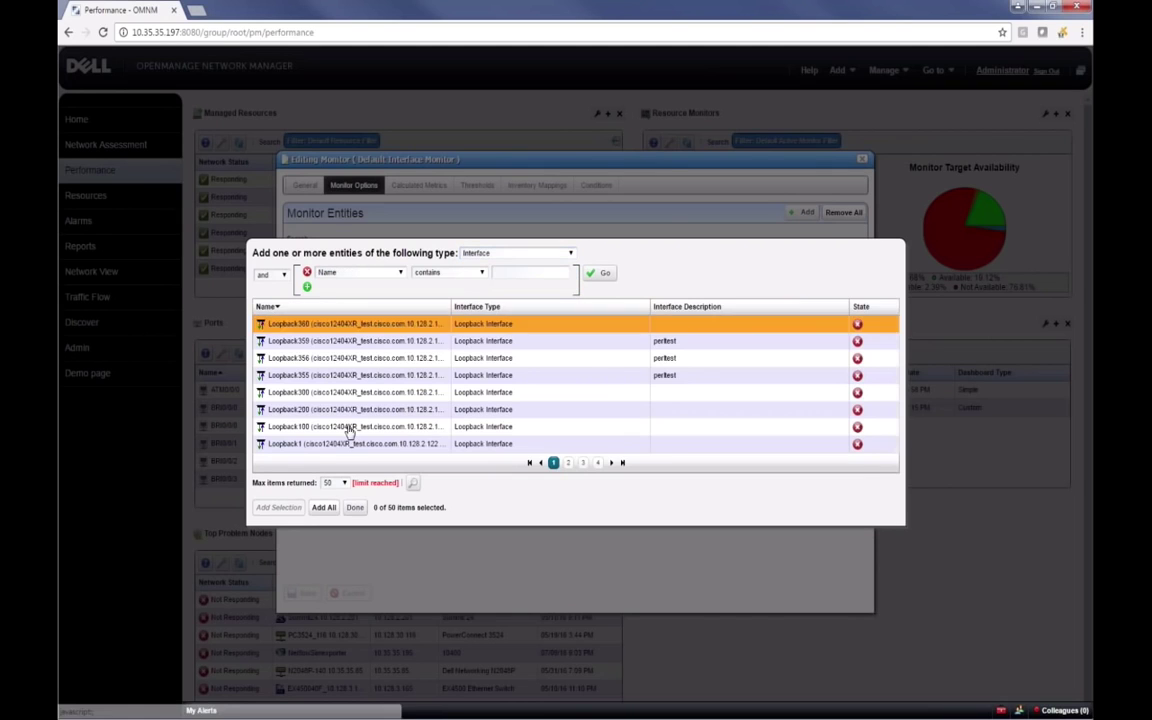
left_click(341, 429)
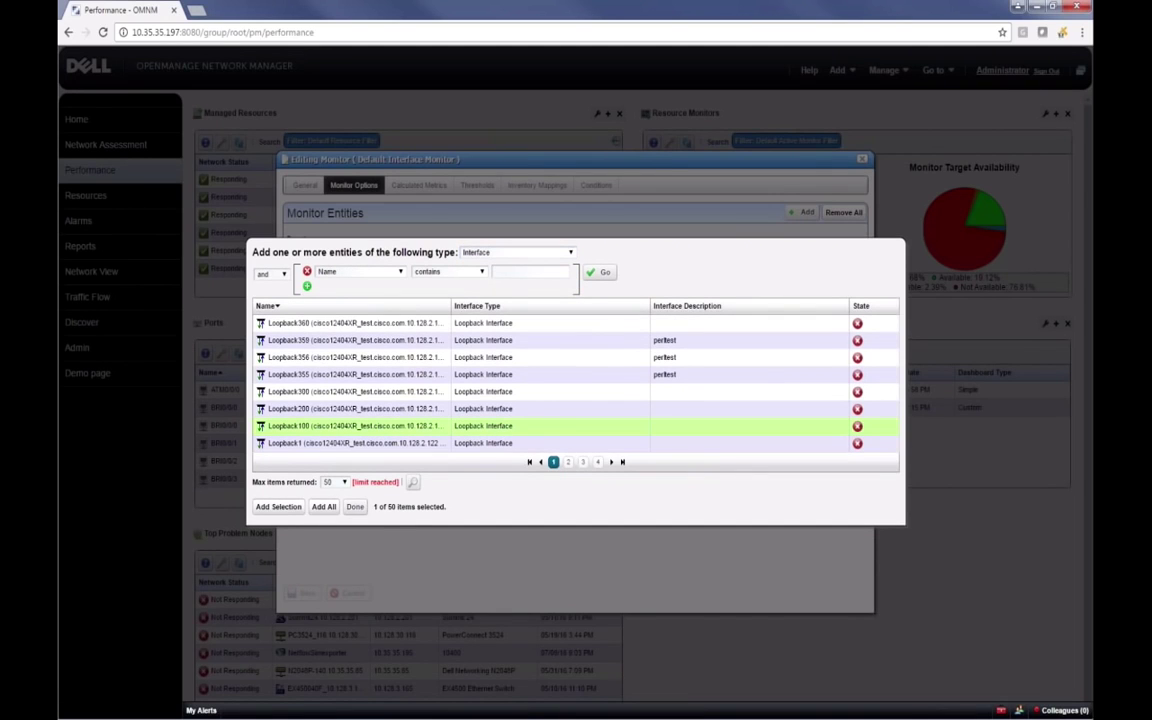
left_click(278, 506)
left_click(354, 507)
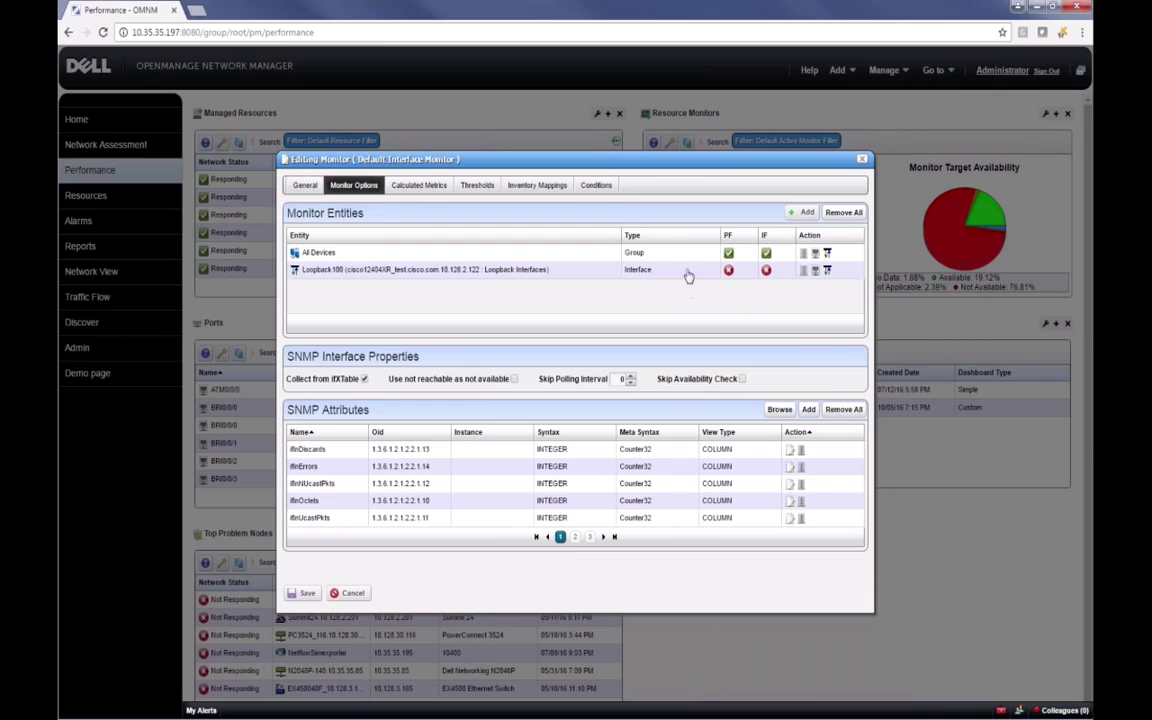
Start a new inventory mapping for the monitor and review the available attribute IDs.
left_click(538, 189)
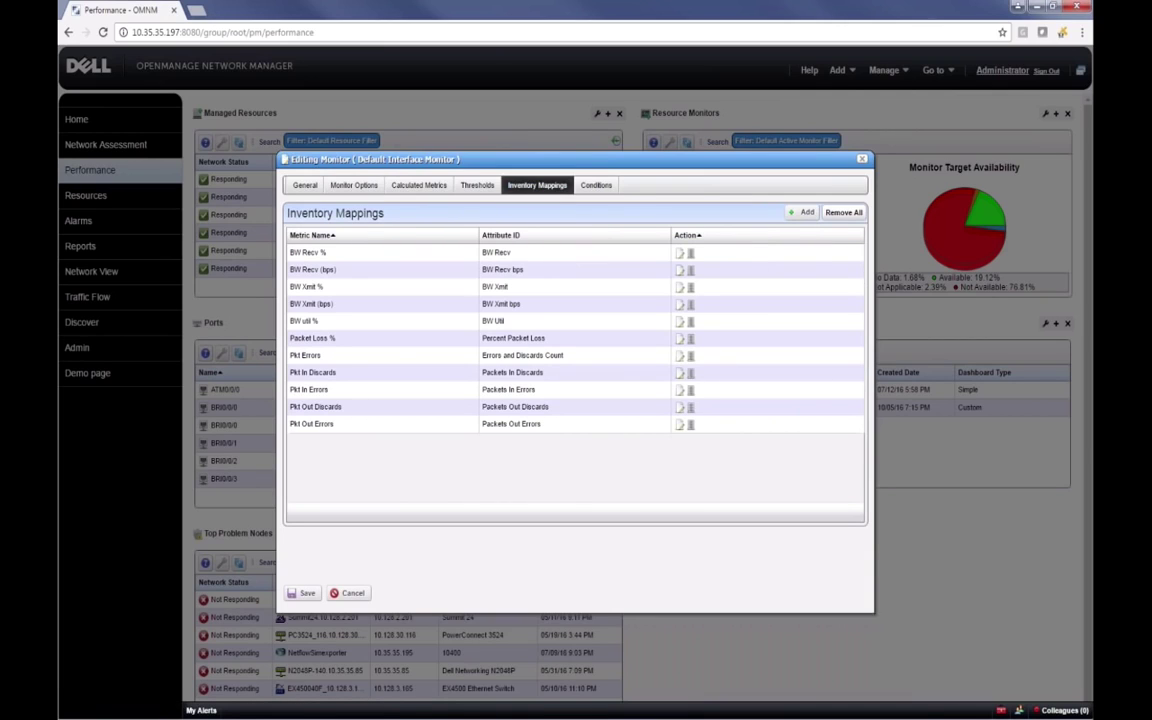
left_click(806, 212)
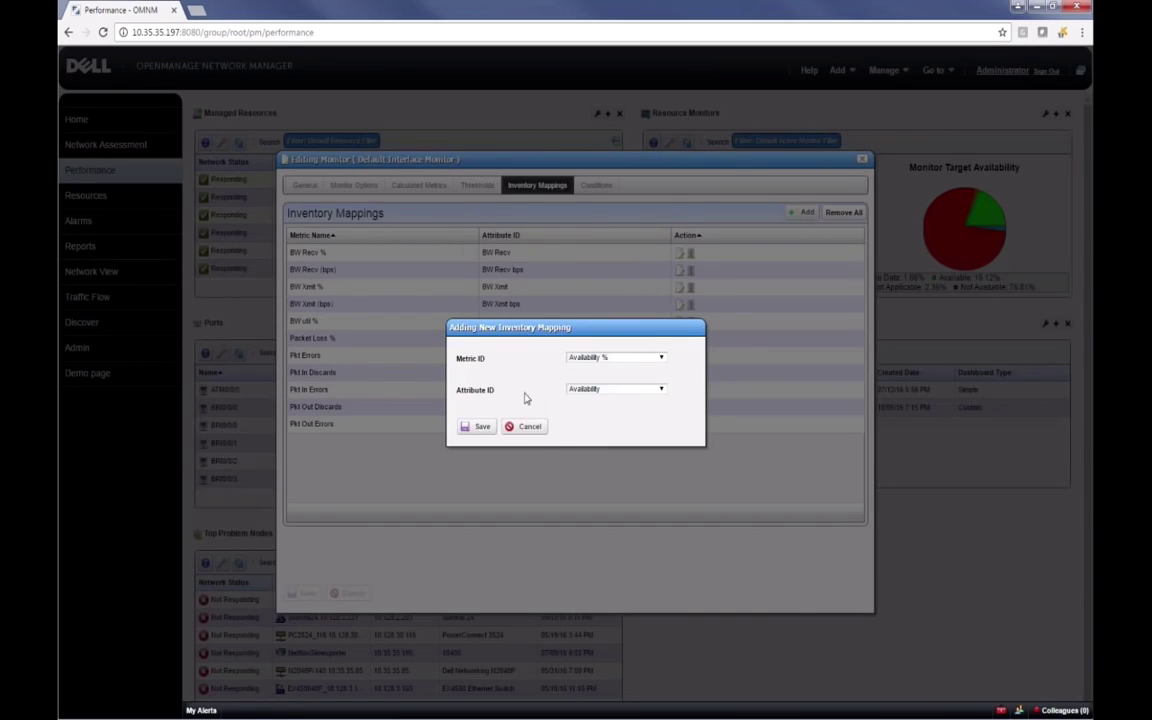
left_click(609, 390)
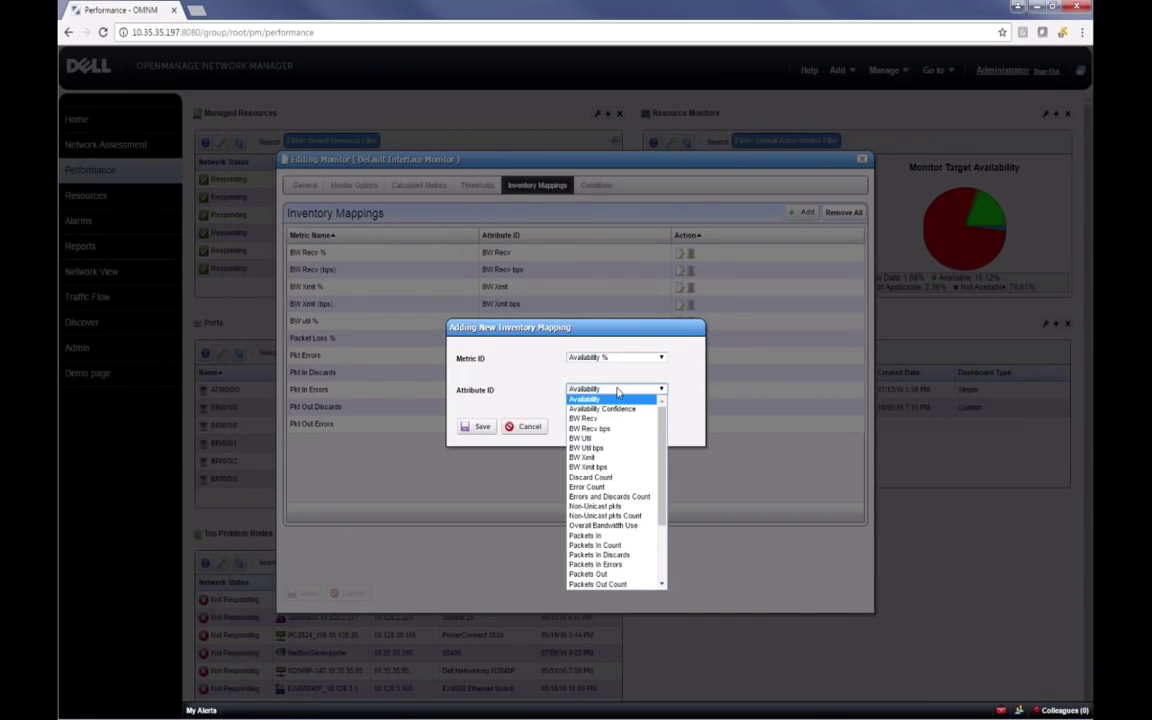
scroll(661, 428, "down", 5)
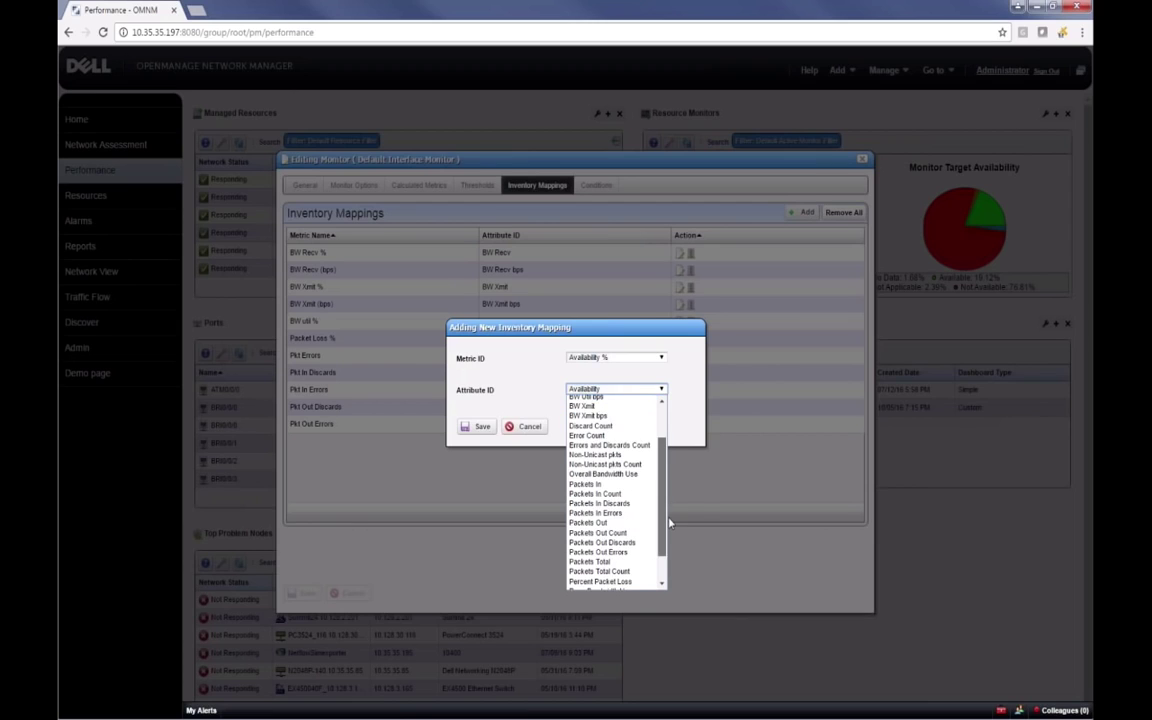
scroll(668, 450, "up", 5)
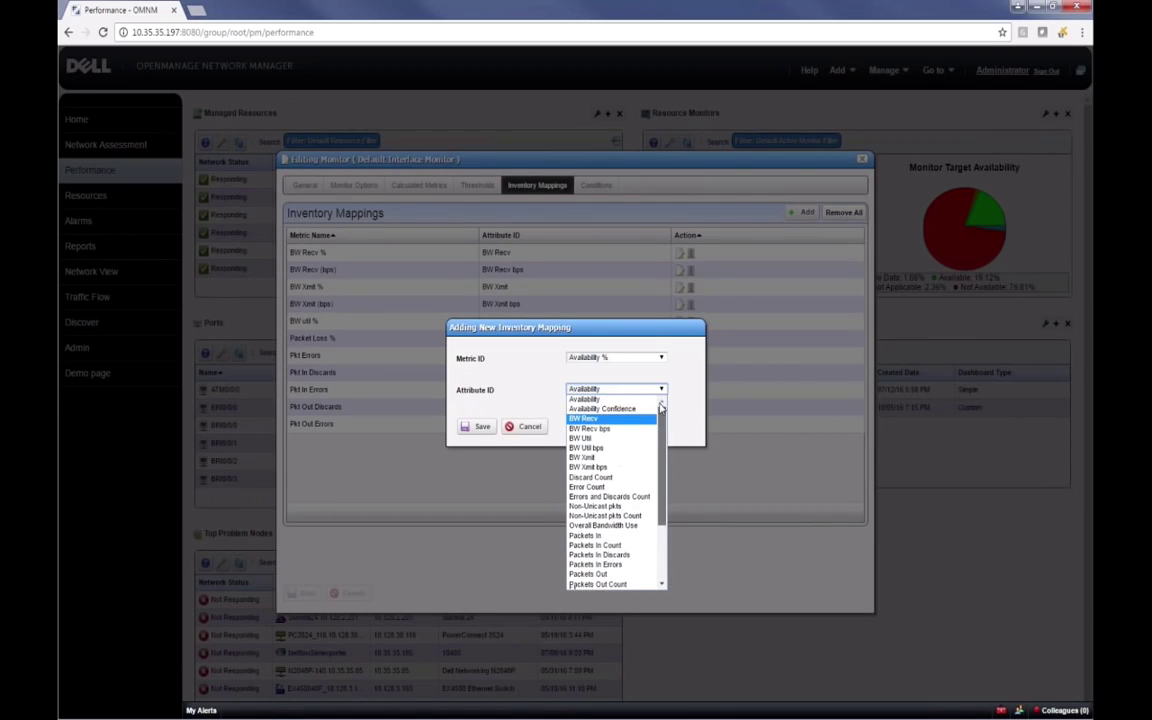
scroll(665, 430, "down", 3)
scroll(661, 400, "up", 5)
Try CPU util % as the new mapping's metric, discard the mapping, and cancel editing the monitor.
left_click(589, 357)
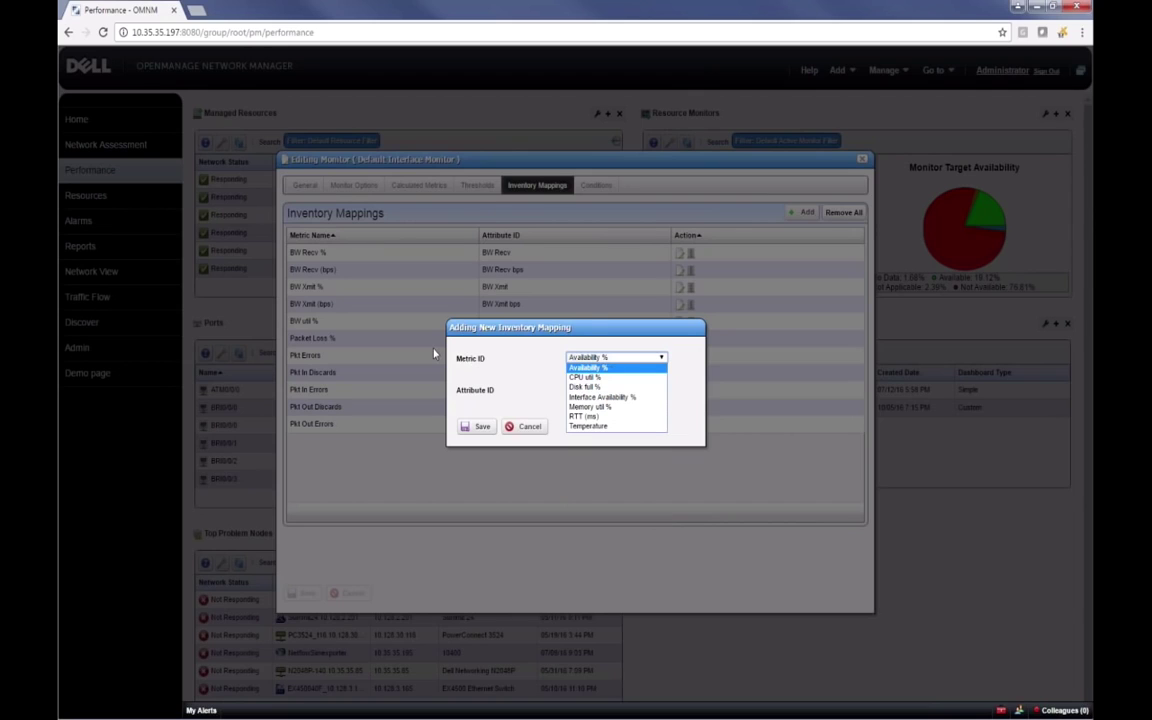
left_click(600, 379)
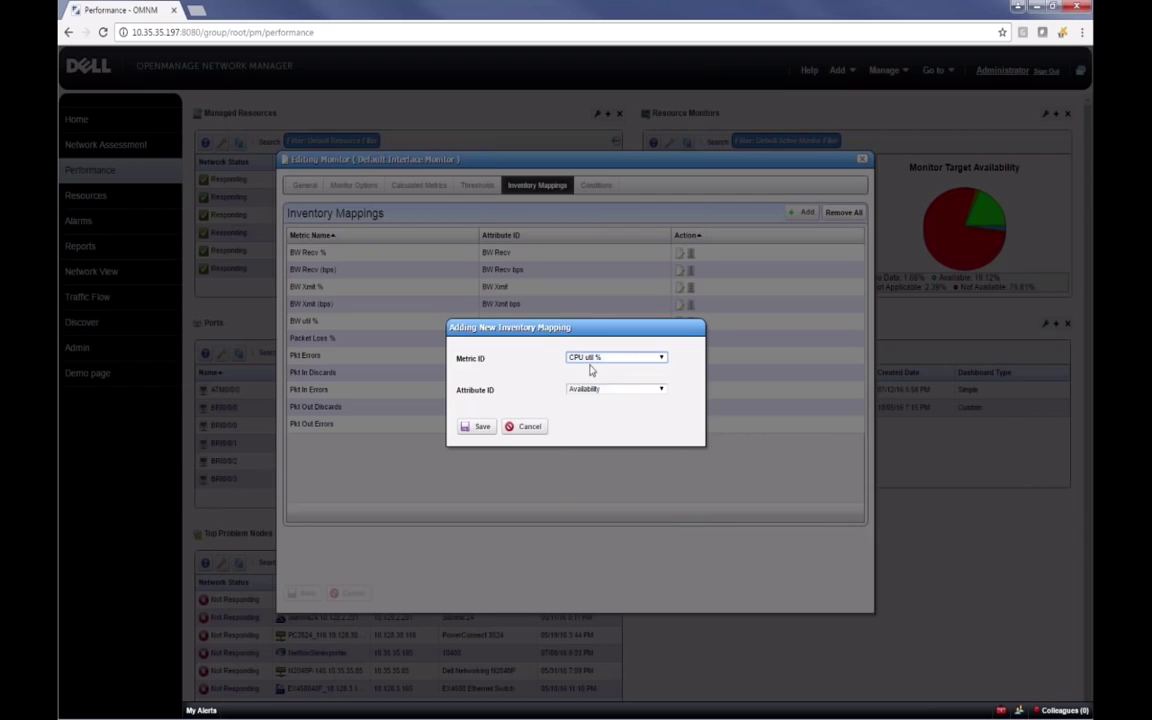
left_click(596, 389)
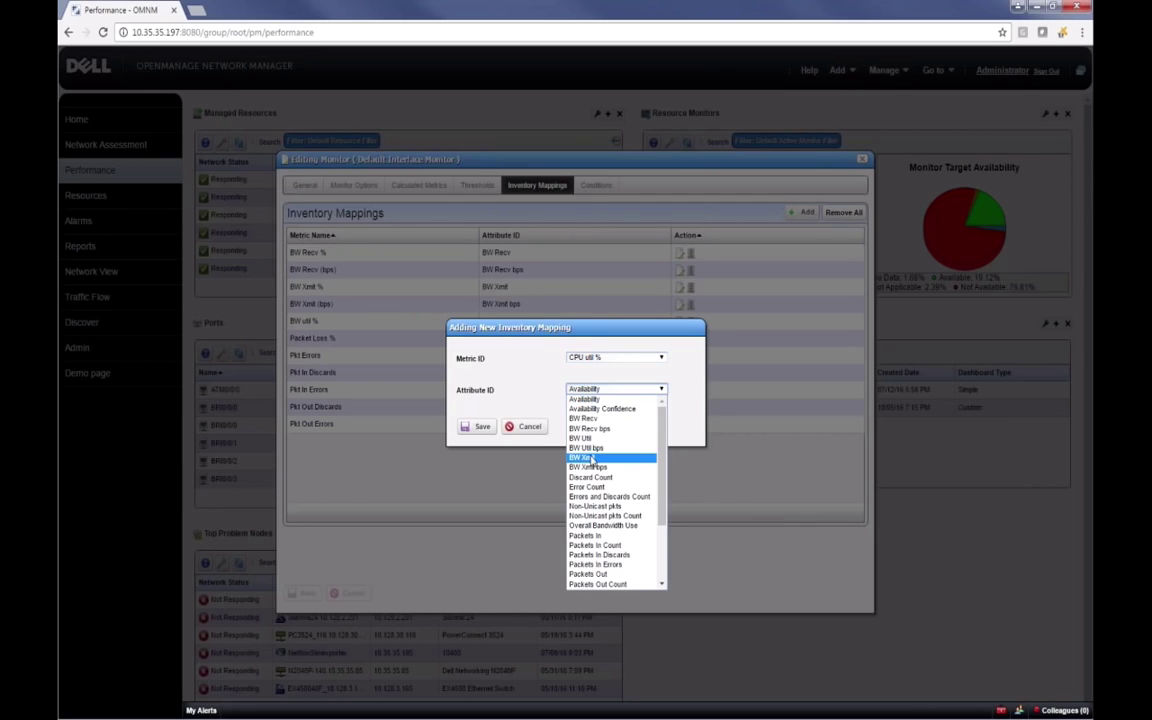
left_click(531, 369)
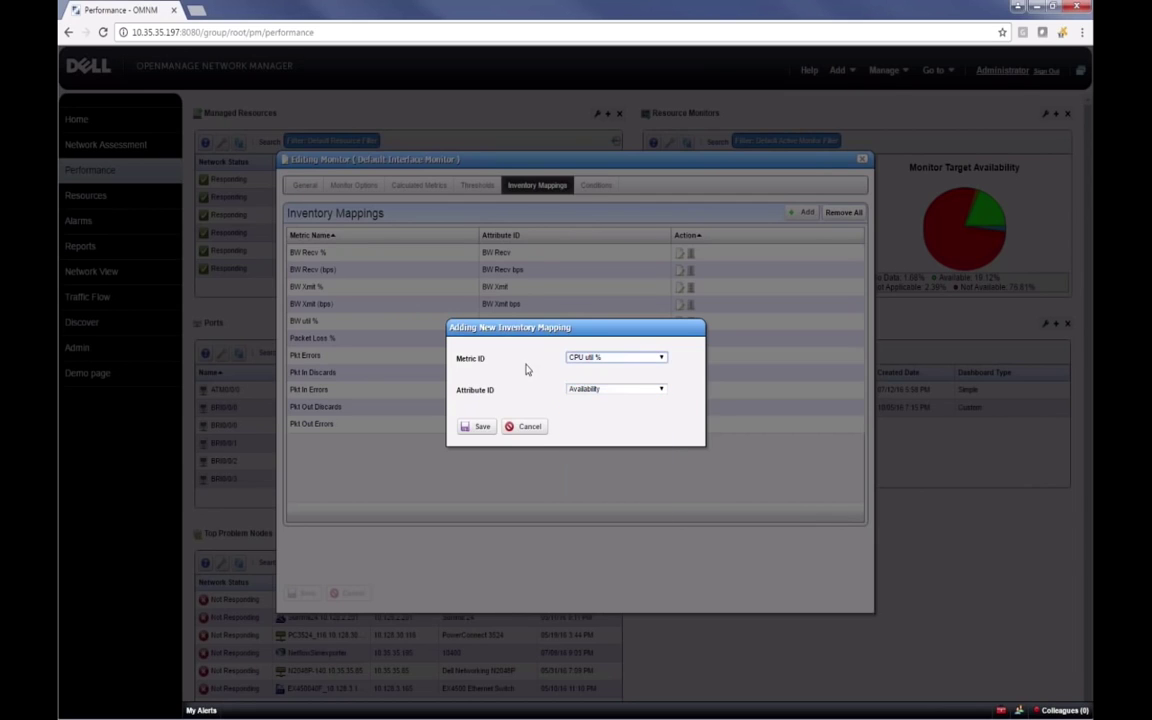
left_click(598, 360)
left_click(598, 360)
left_click(530, 428)
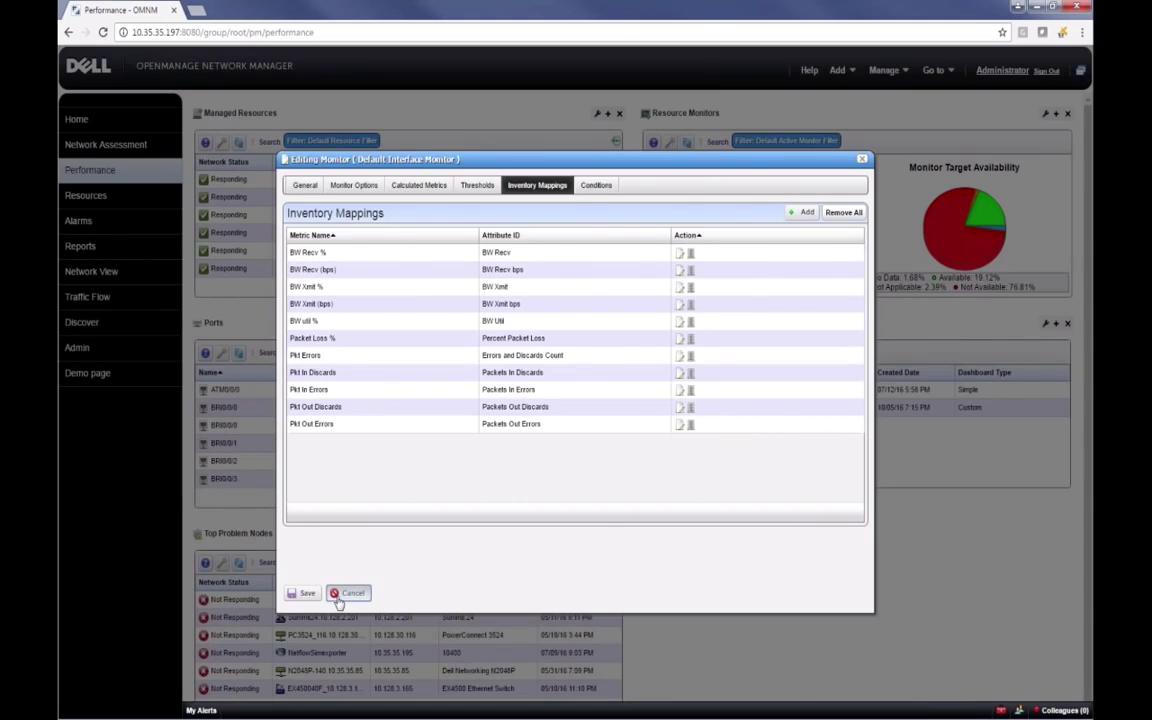
left_click(340, 594)
Create a new Key Metrics resource monitor and name it CPU.
right_click(711, 200)
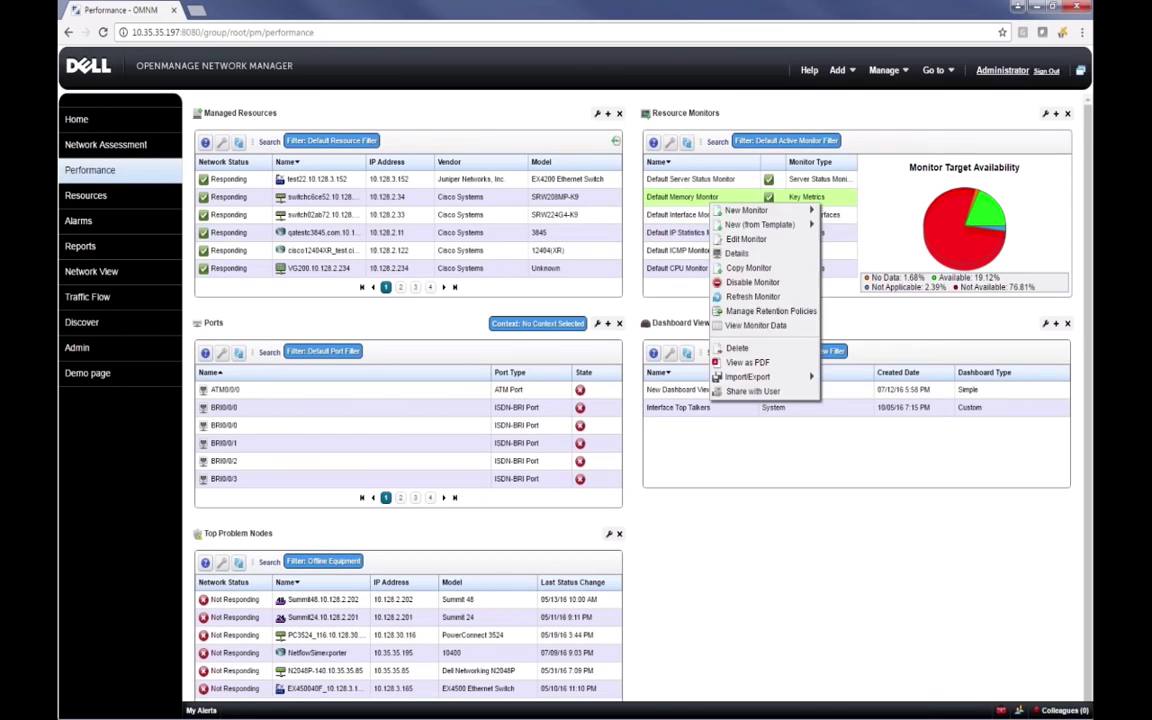
left_click(705, 197)
right_click(724, 197)
mouse_move(765, 203)
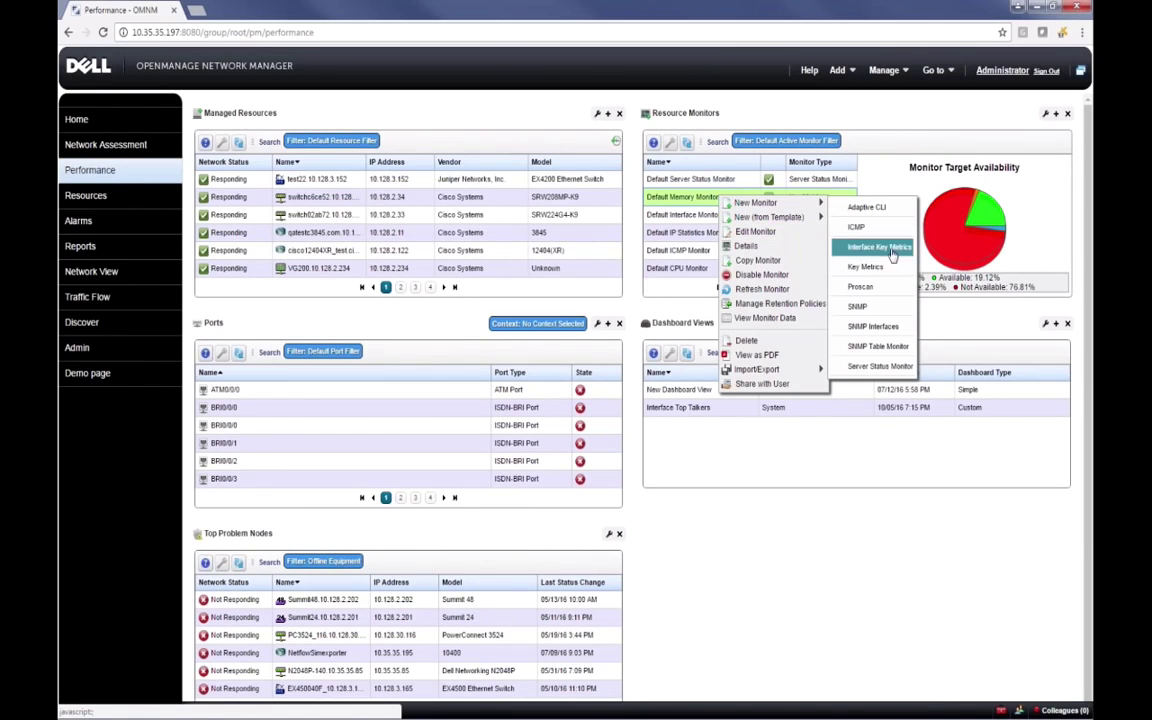
left_click(866, 266)
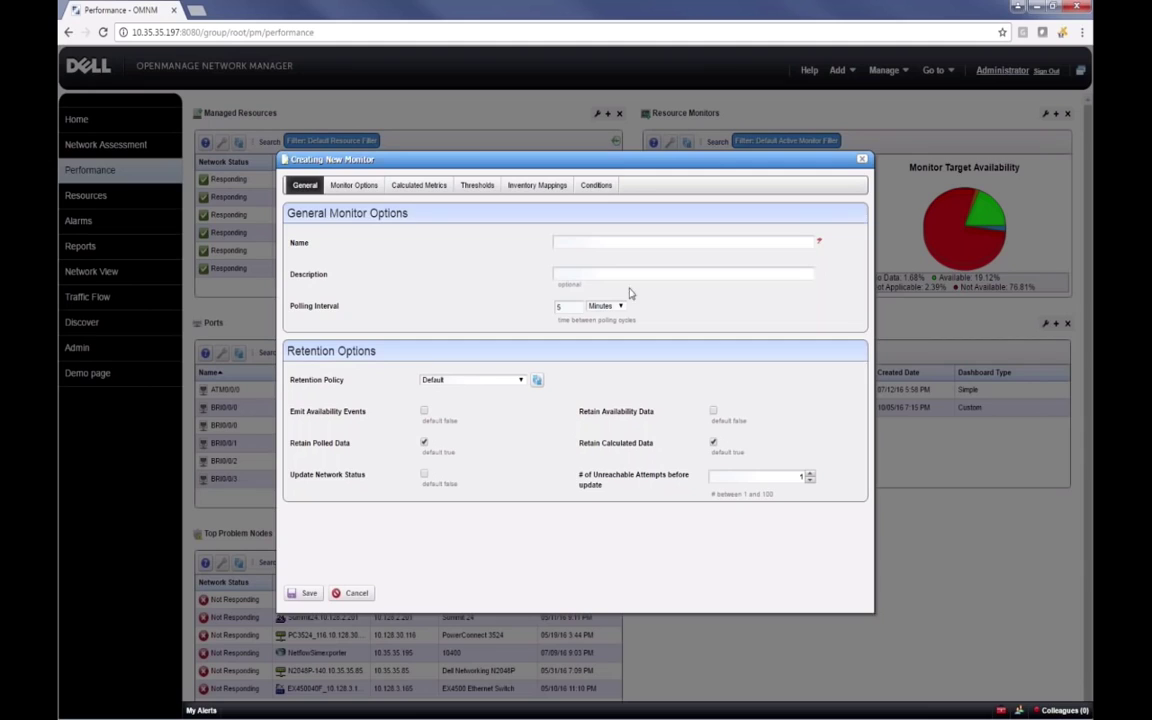
left_click(564, 242)
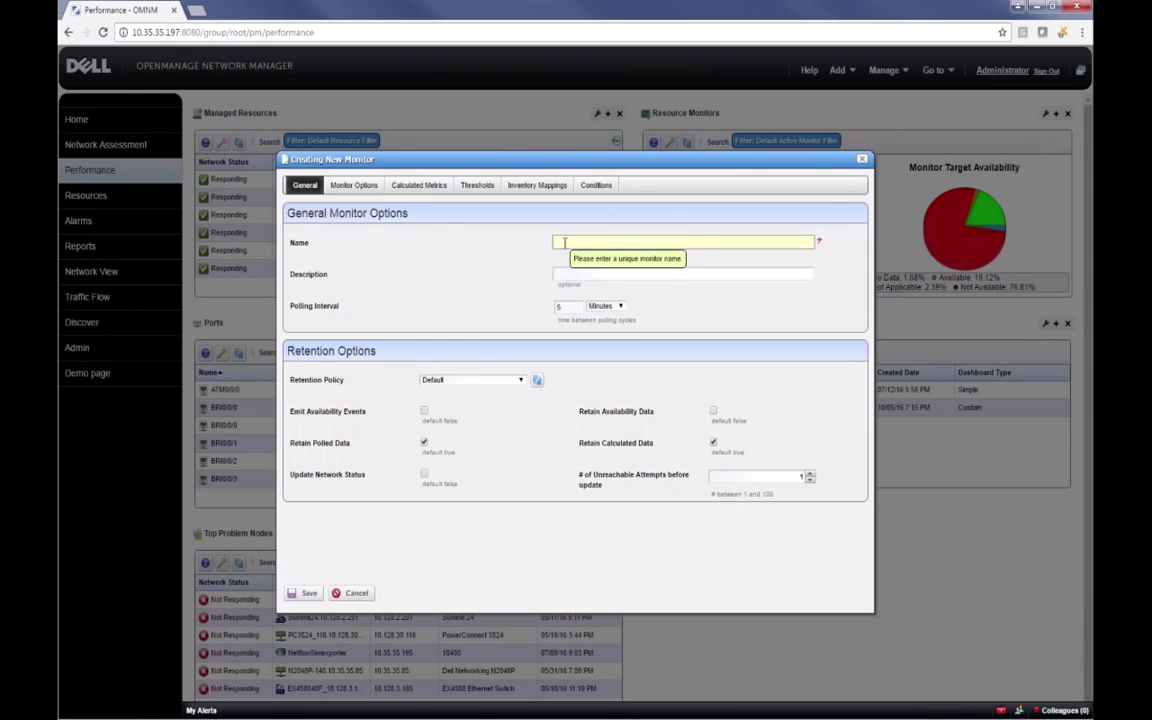
type("CPU")
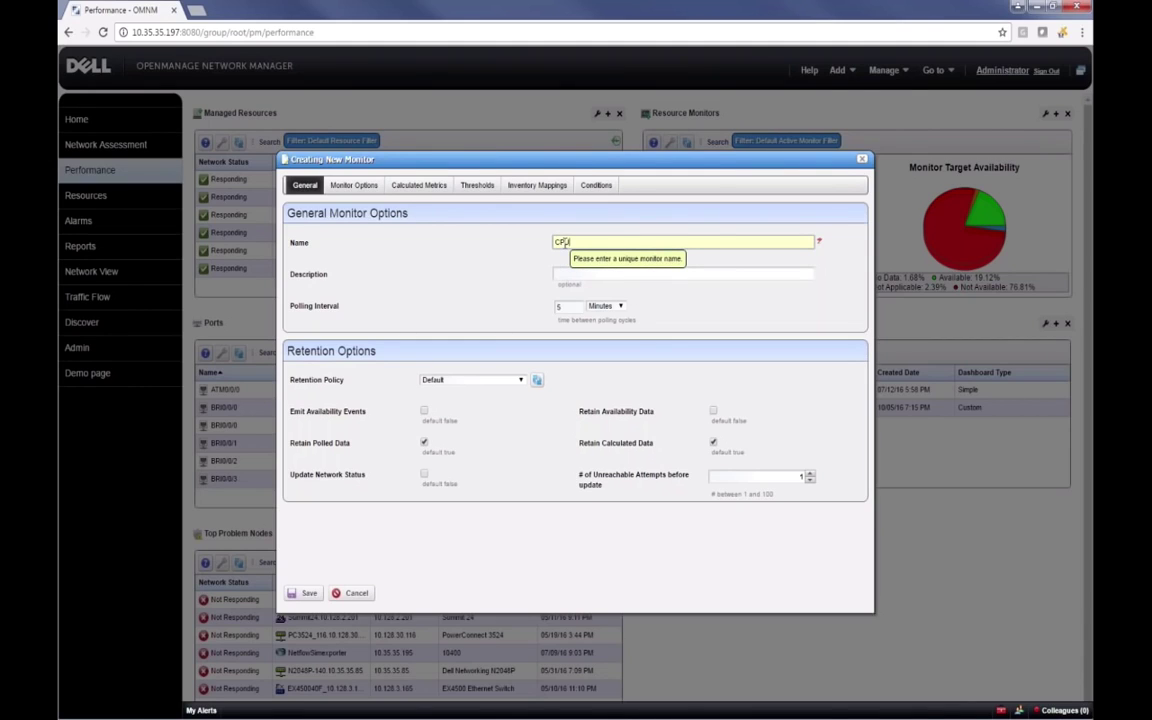
Select CPU Utilization from the Common category as the key metric in the monitor options.
left_click(364, 189)
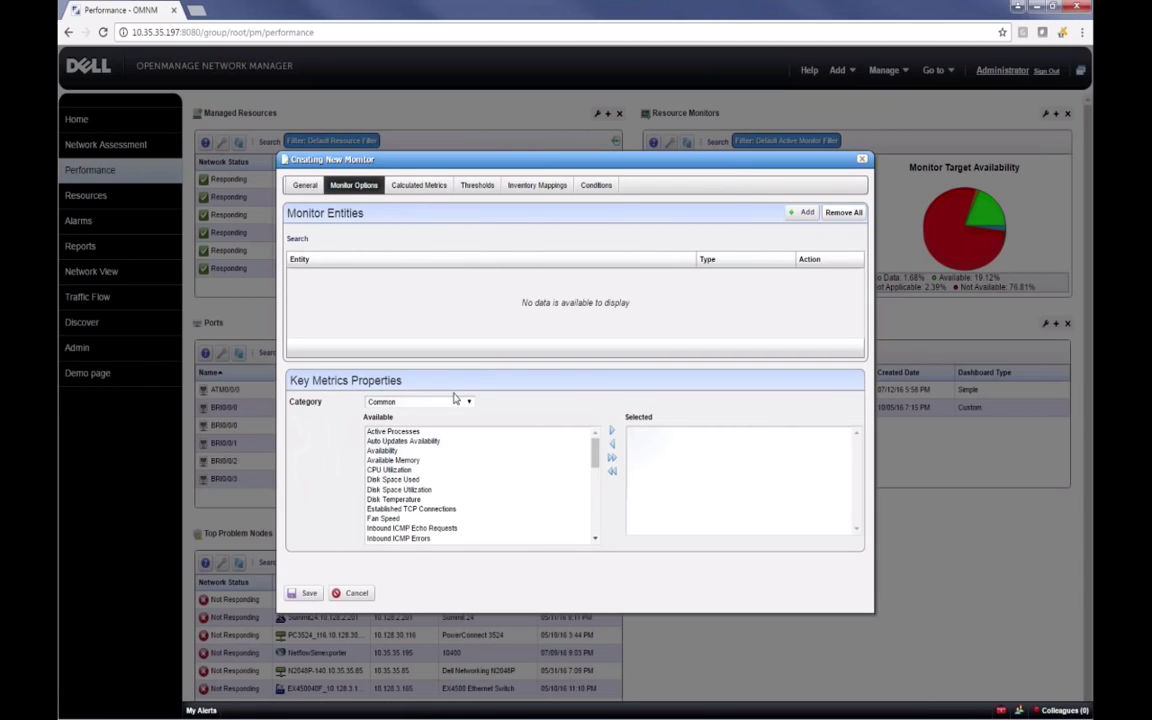
left_click(390, 470)
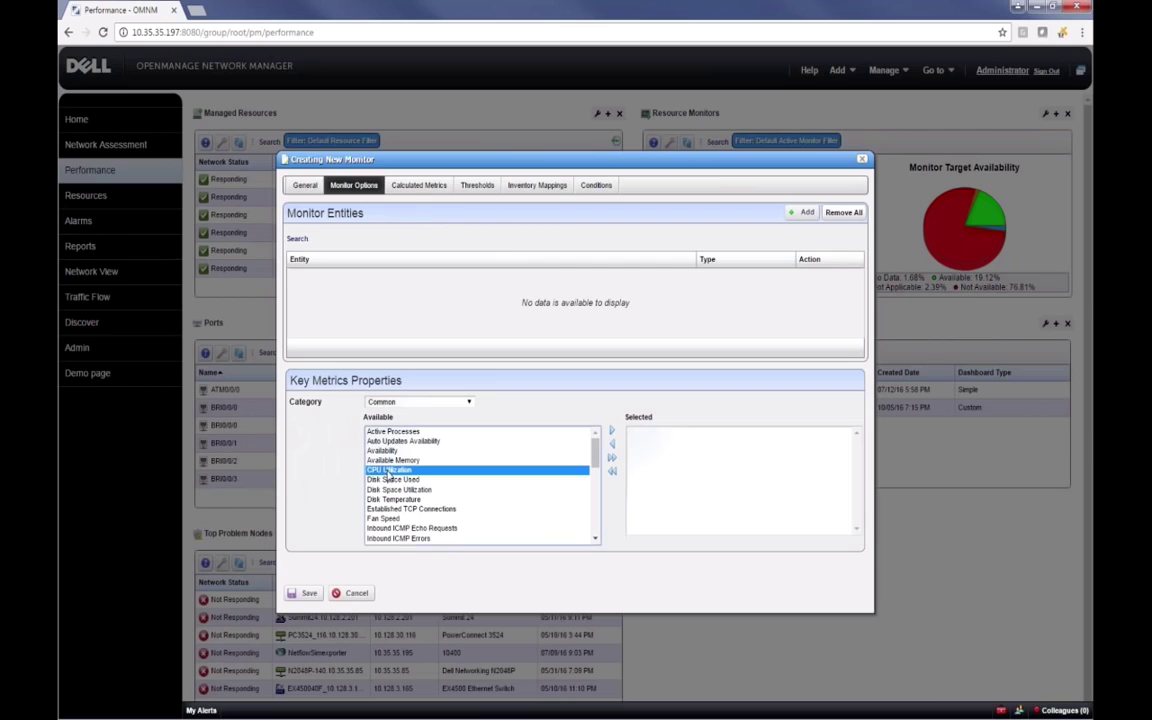
left_click(613, 434)
Add the All Devices group as the entity for the CPU monitor, sorting the group list by name to find it.
left_click(803, 212)
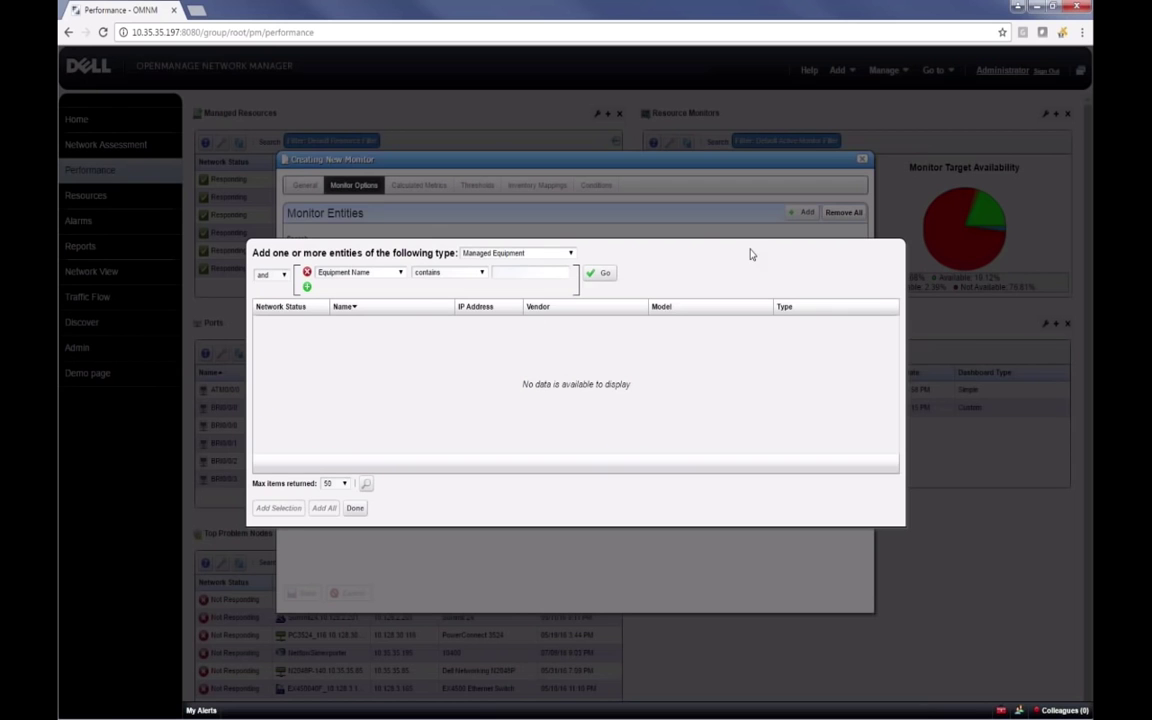
left_click(515, 253)
left_click(499, 271)
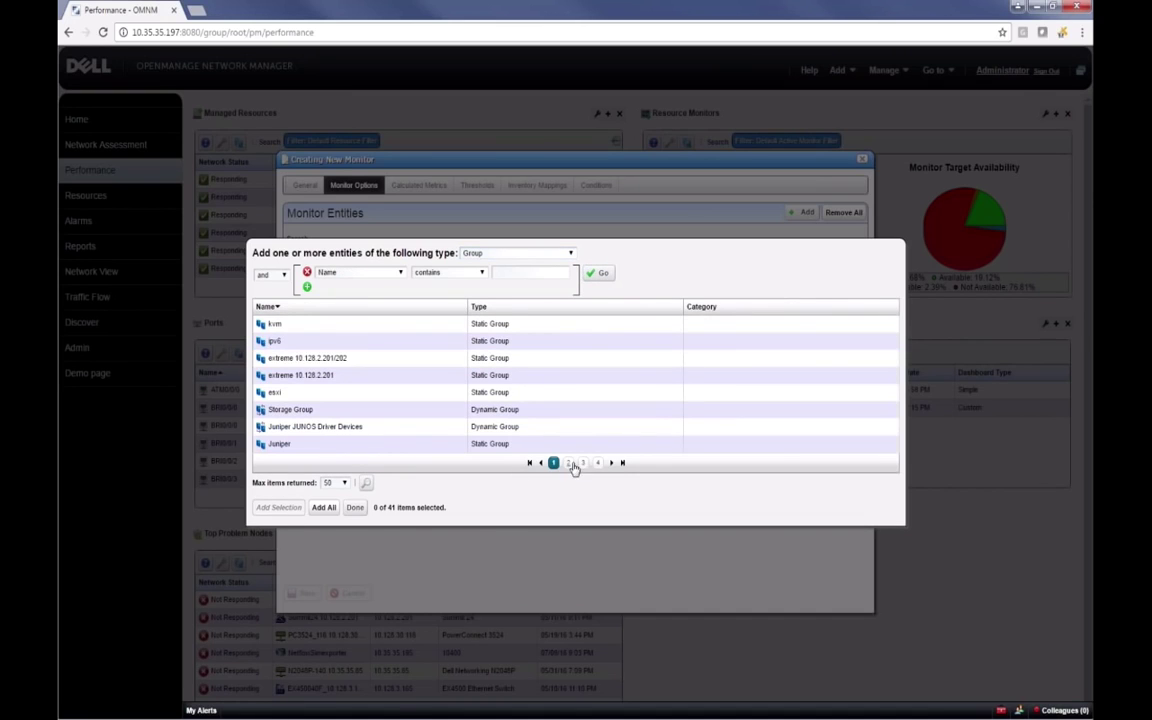
left_click(304, 311)
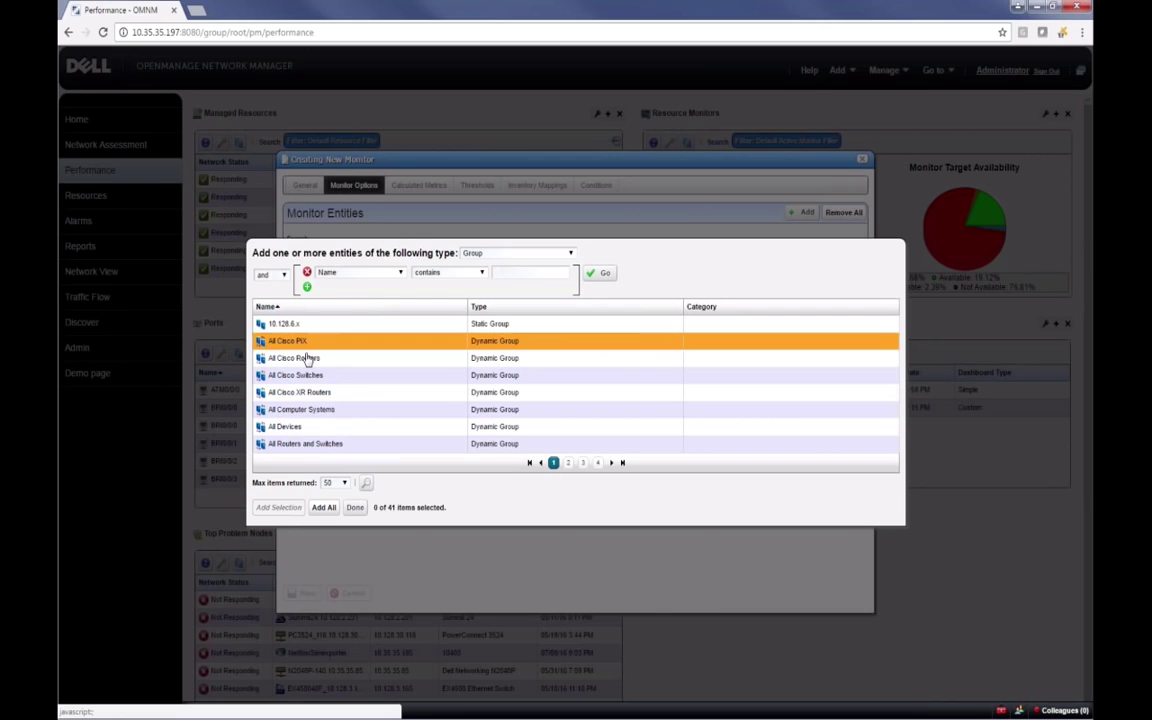
left_click(308, 428)
left_click(278, 508)
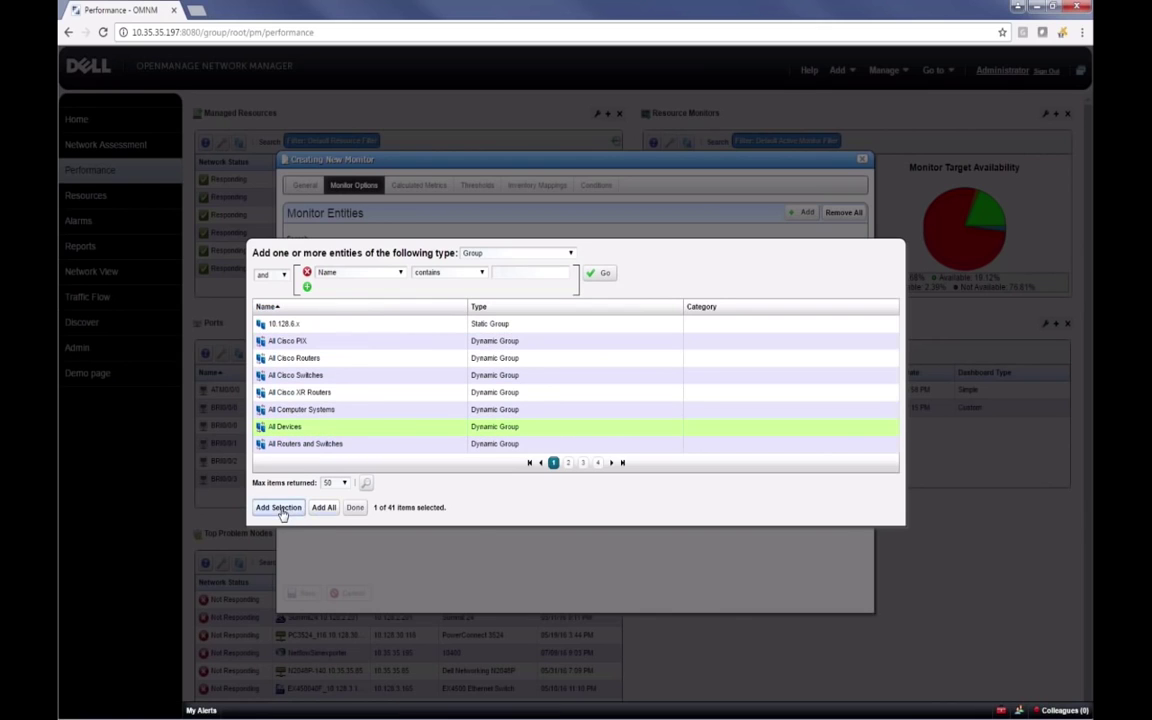
left_click(355, 508)
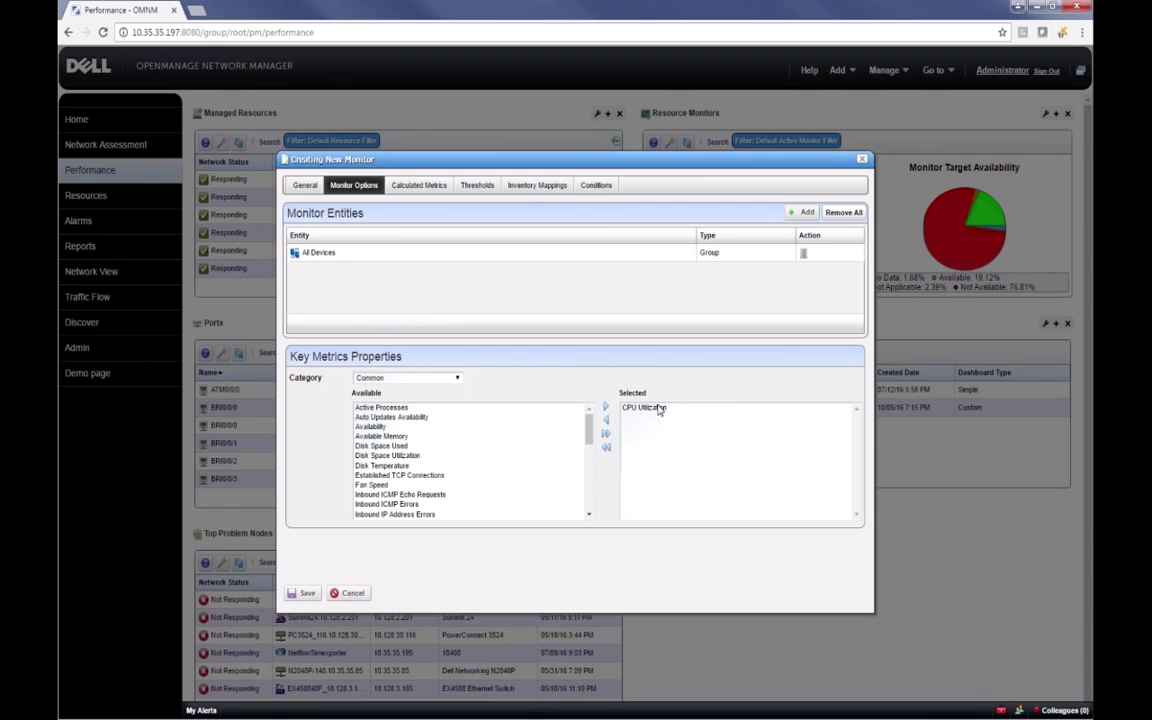
Add an inventory mapping from the CPU util % metric to the CPU Utilization attribute and save the monitor.
left_click(545, 186)
left_click(800, 212)
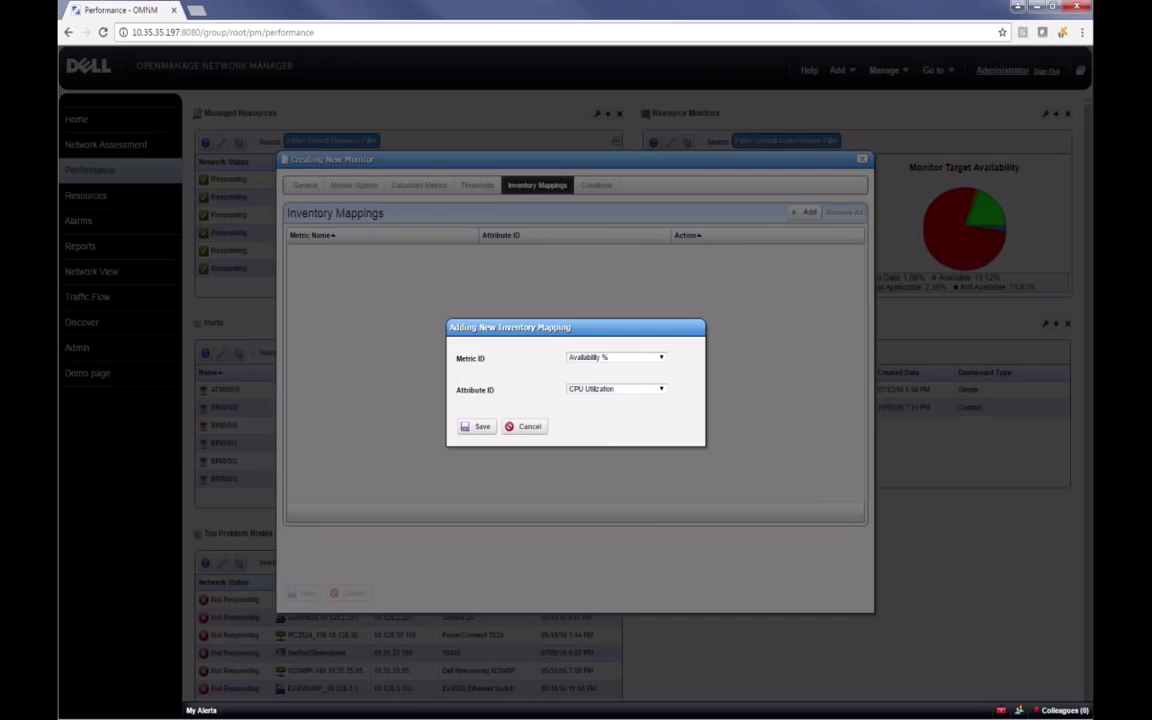
left_click(594, 360)
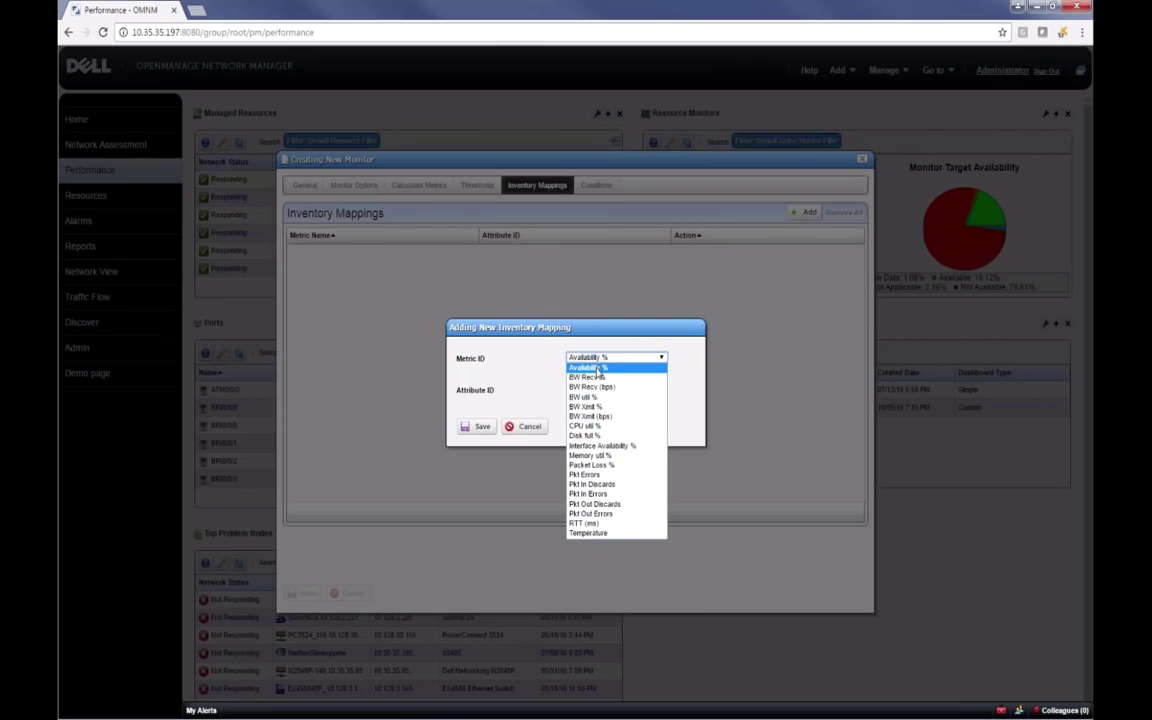
left_click(593, 427)
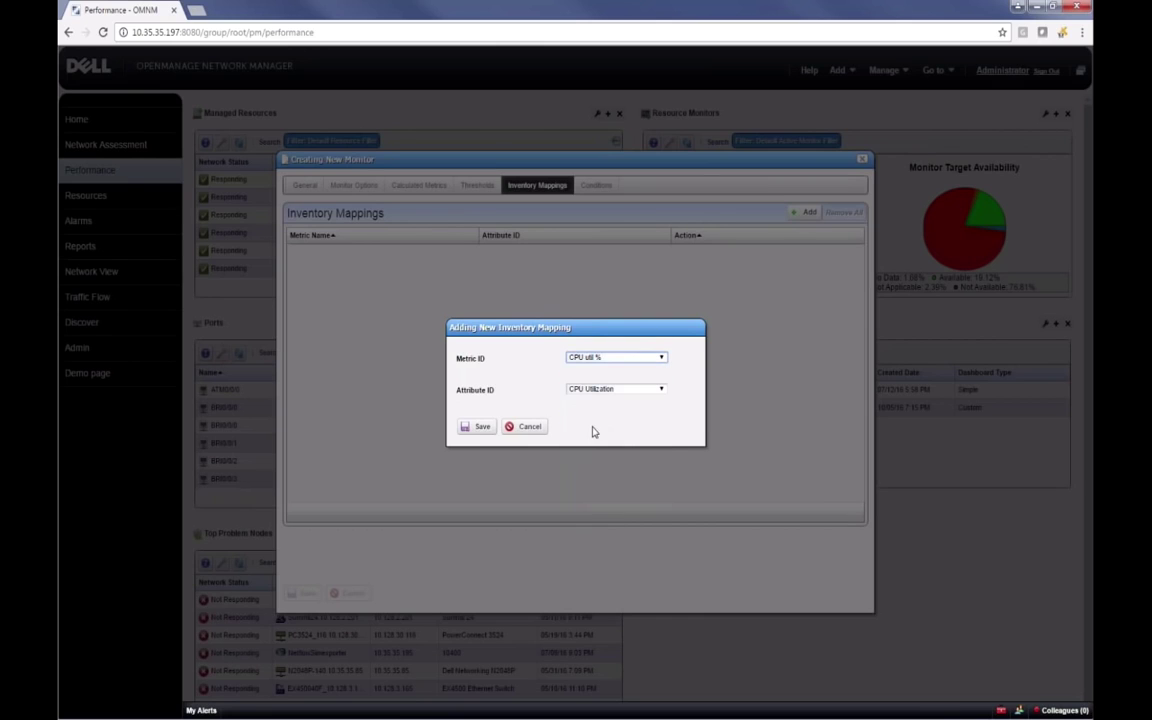
left_click(470, 427)
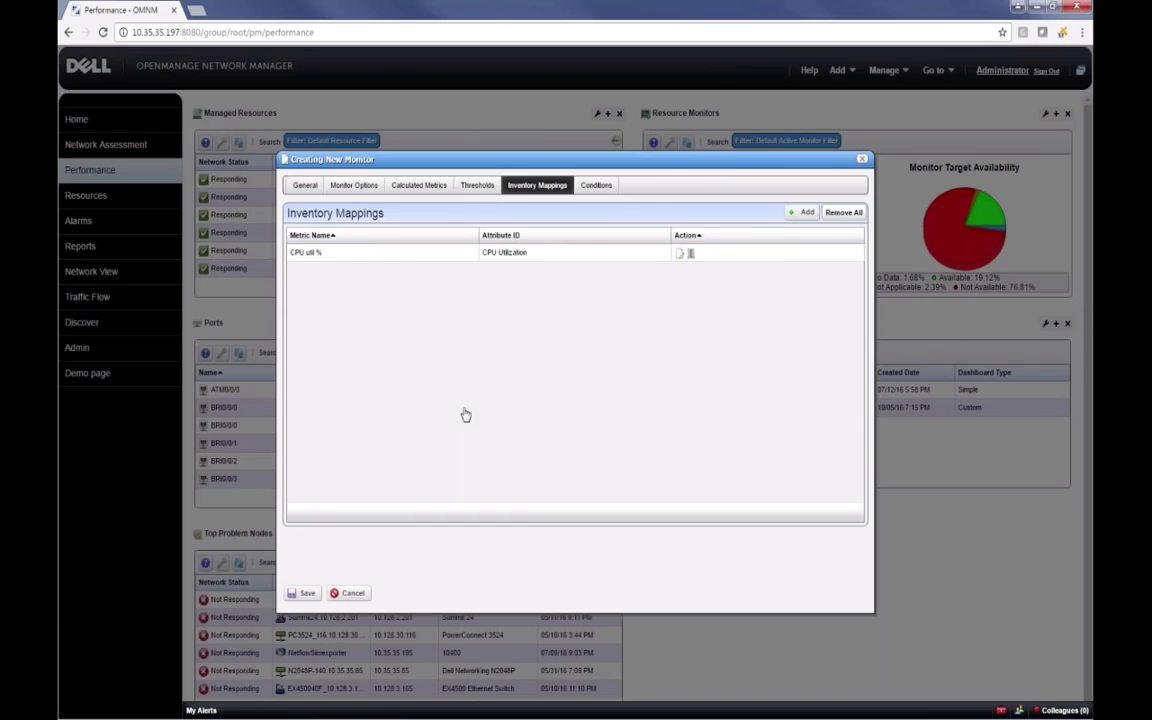
left_click(300, 594)
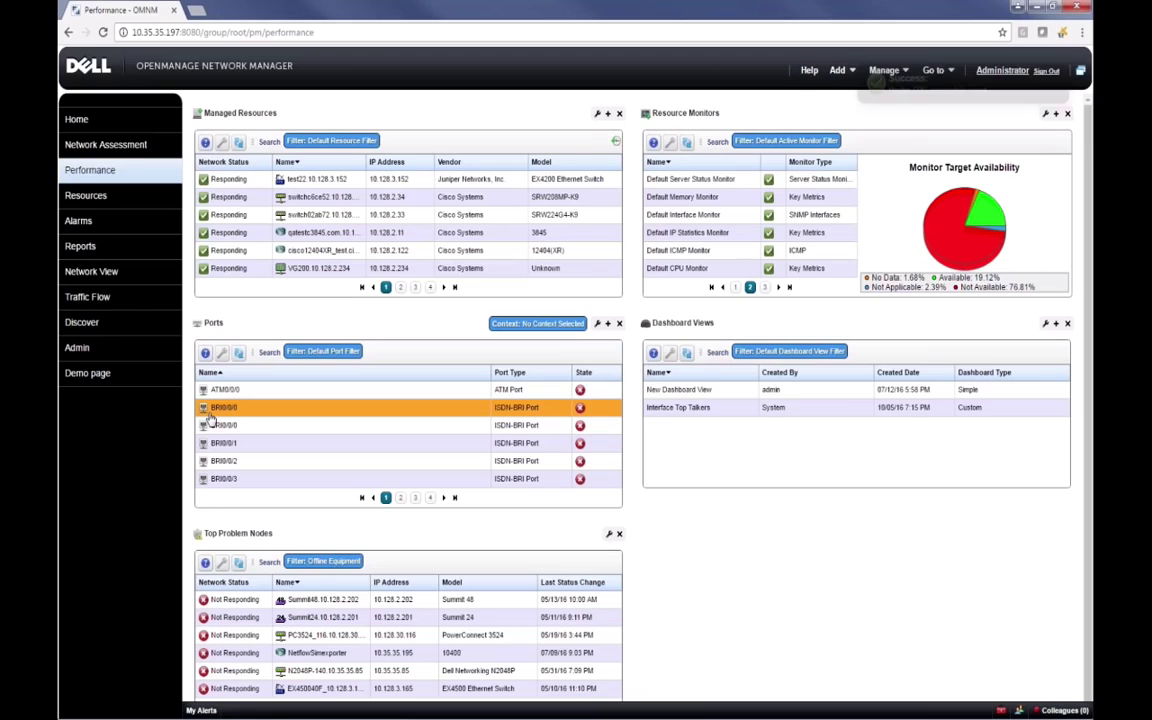
Open the Top N page under Performance.
mouse_move(86, 222)
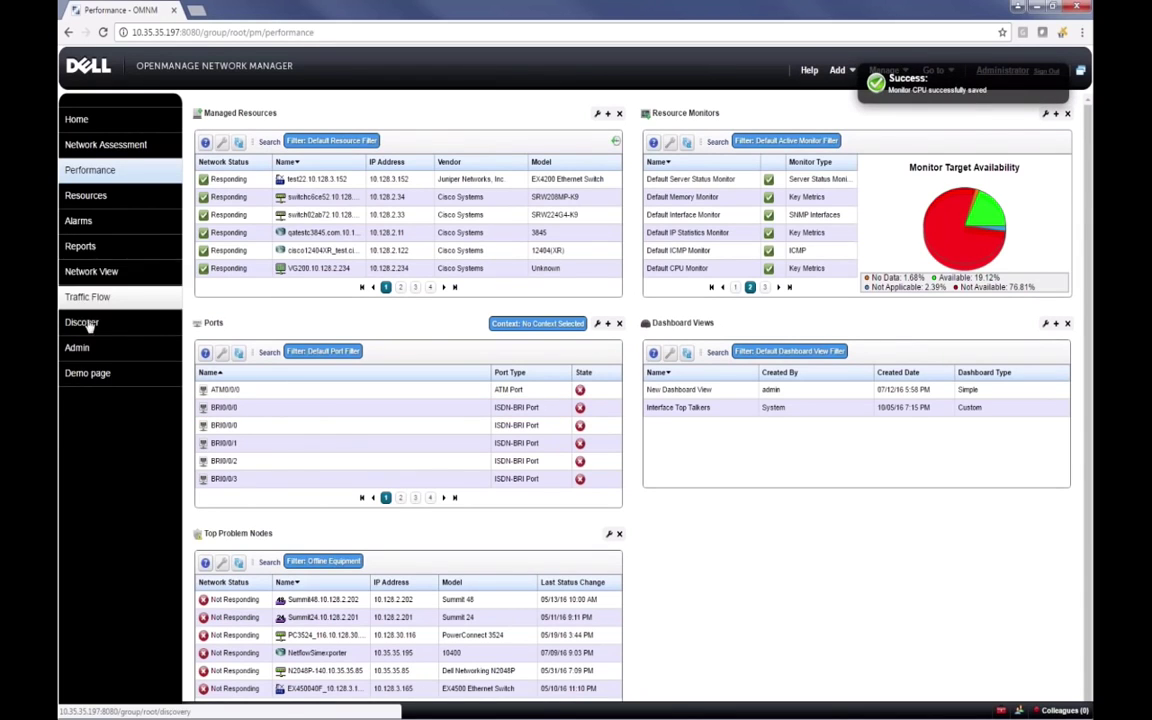
mouse_move(105, 146)
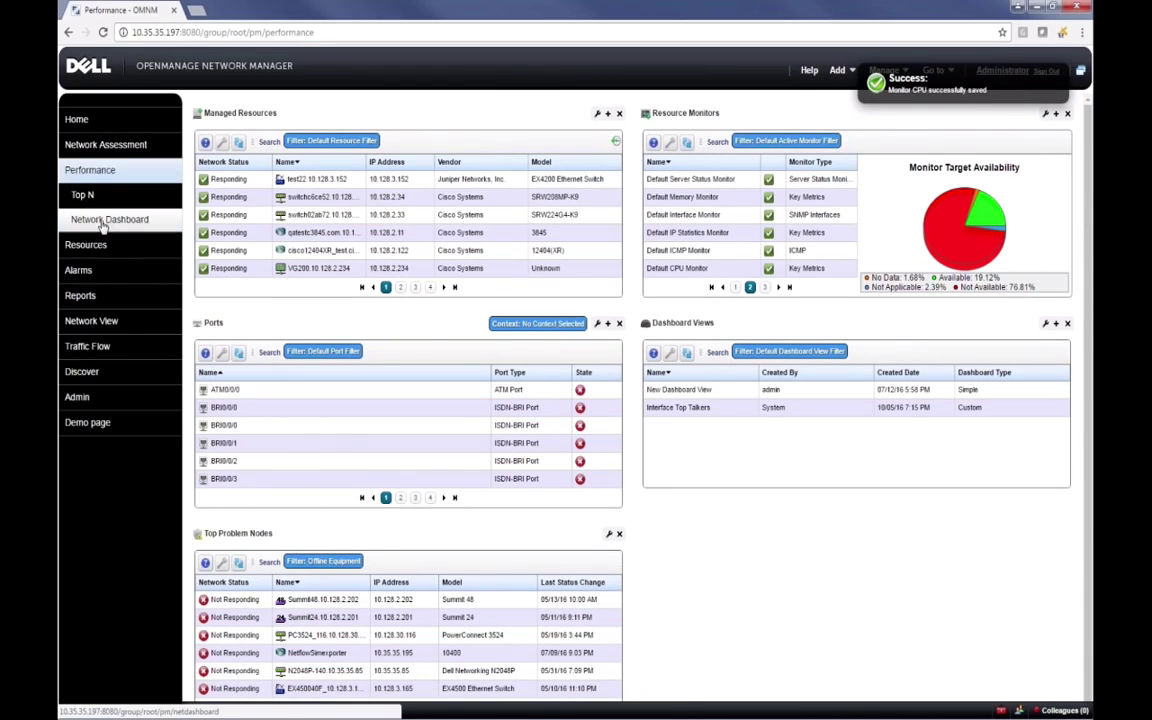
left_click(85, 195)
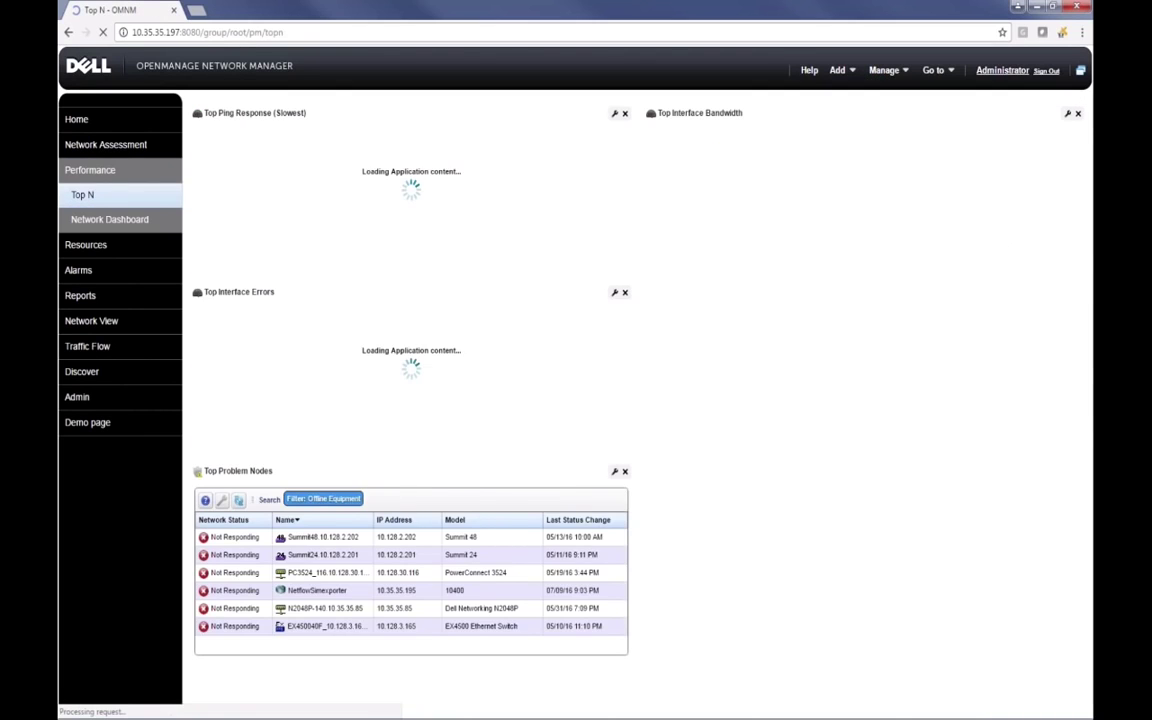
Review the Top N portlets down to Top CPU Utilization and Top Memory Utilization.
scroll(563, 348, "down", 1)
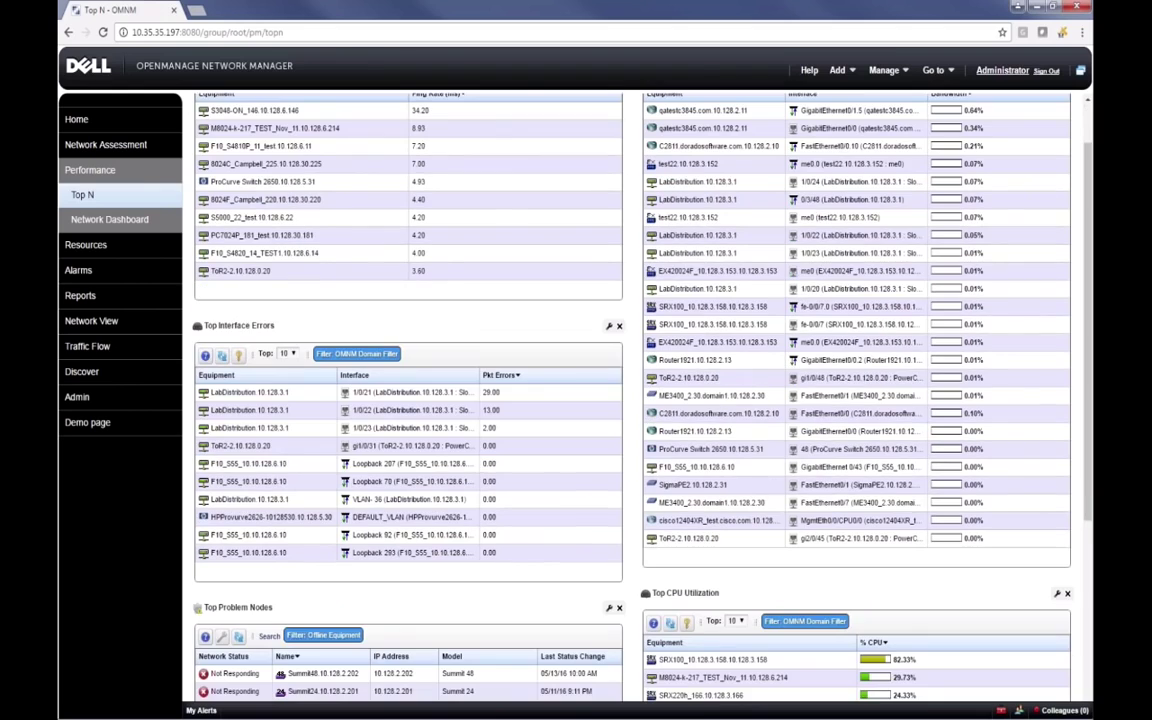
scroll(656, 393, "down", 5)
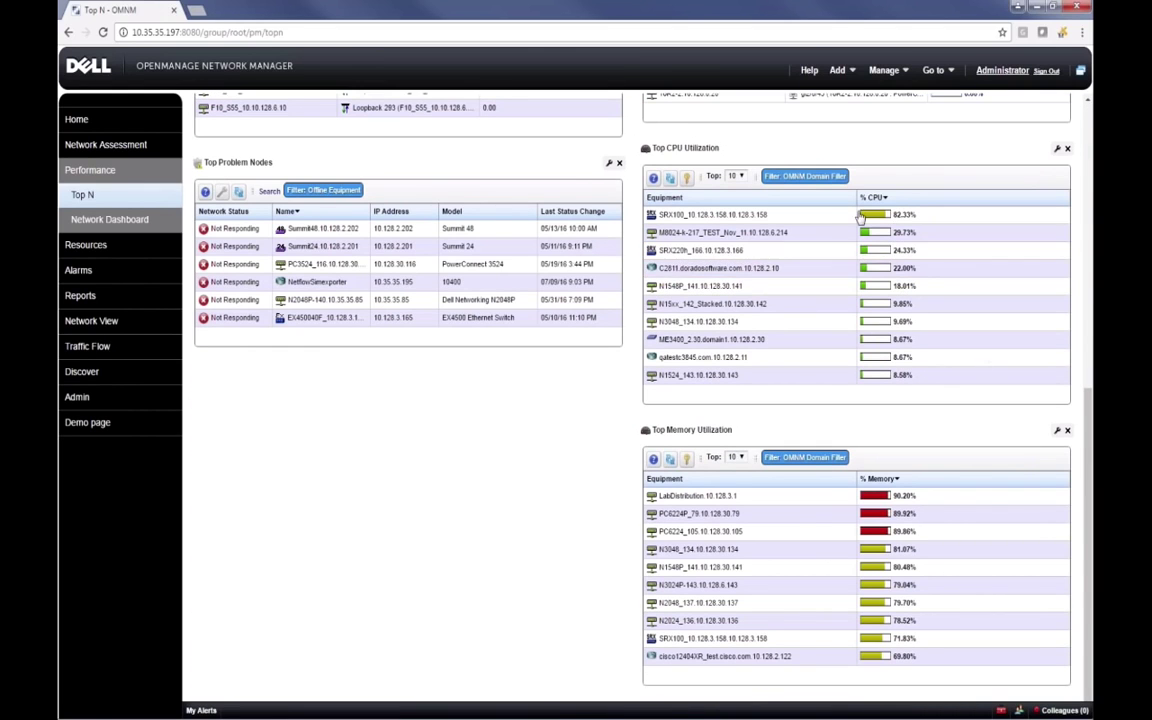
scroll(700, 286, "up", 1)
scroll(630, 400, "up", 5)
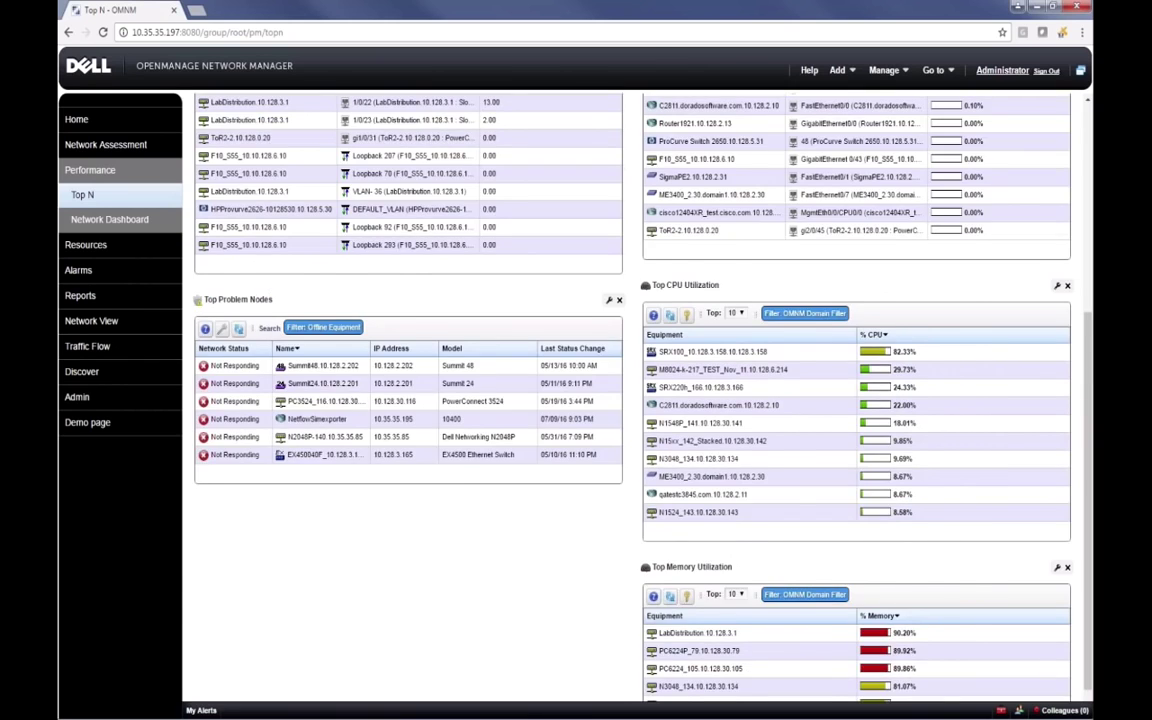
Open the Default CPU Monitor from the Performance page for editing, examine its calculated metrics and inventory mappings, and close it without saving.
mouse_move(105, 144)
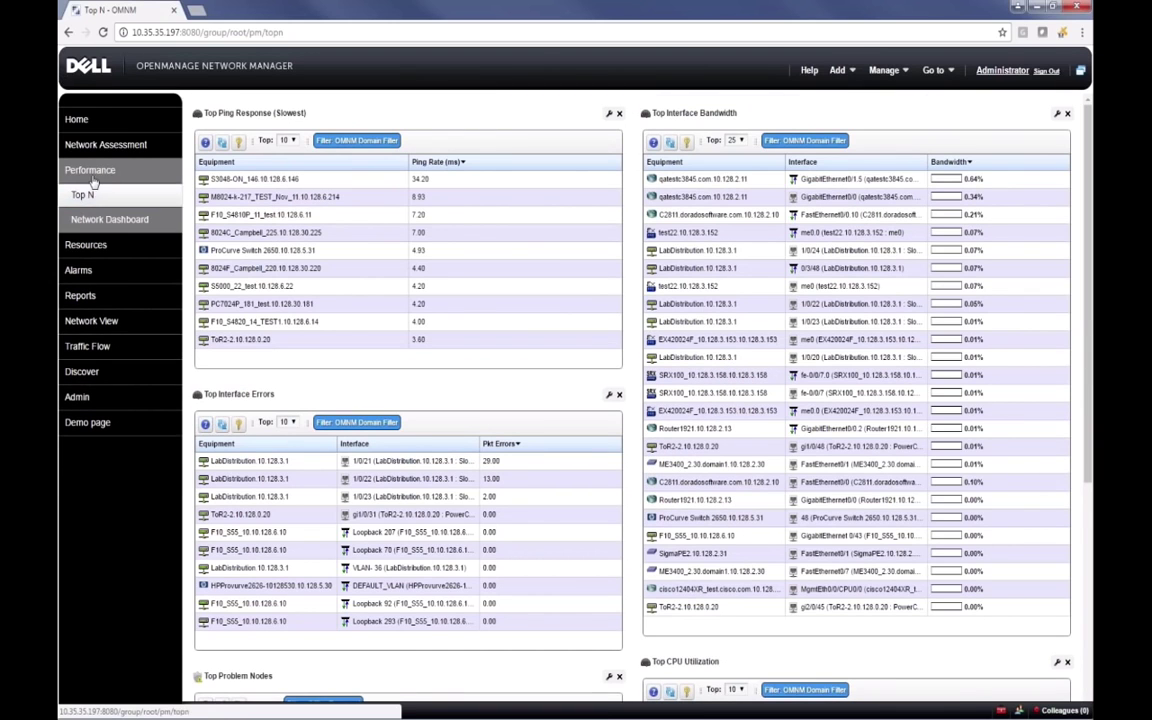
left_click(90, 170)
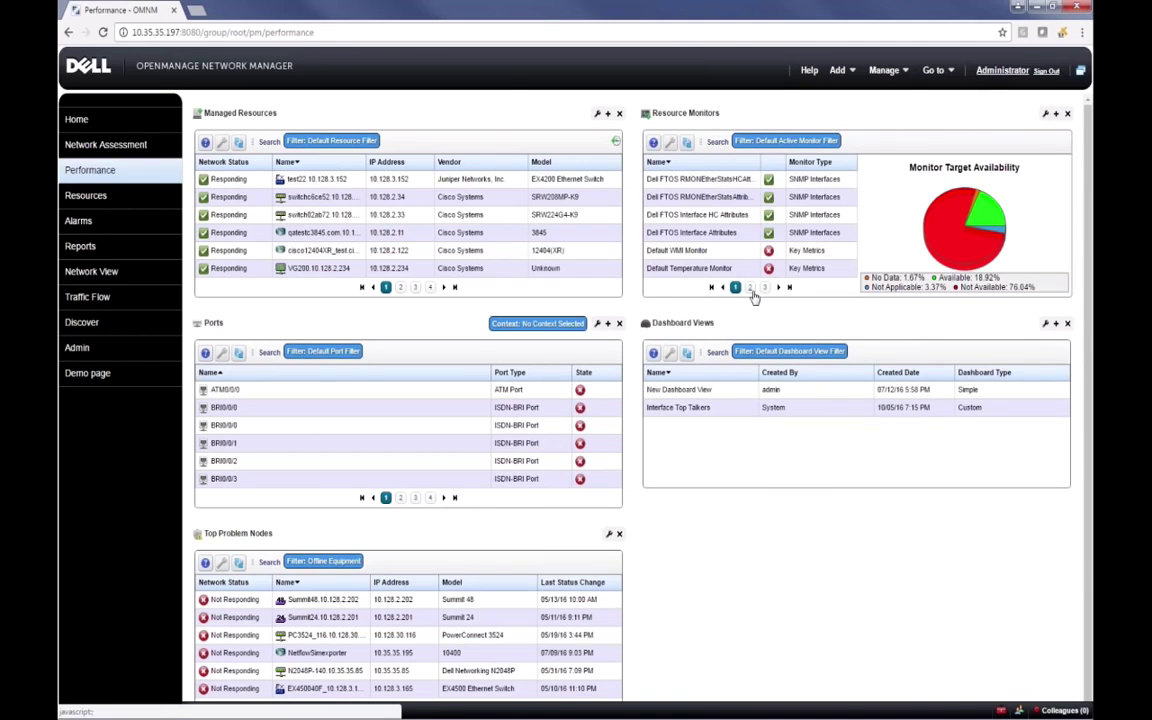
left_click(750, 287)
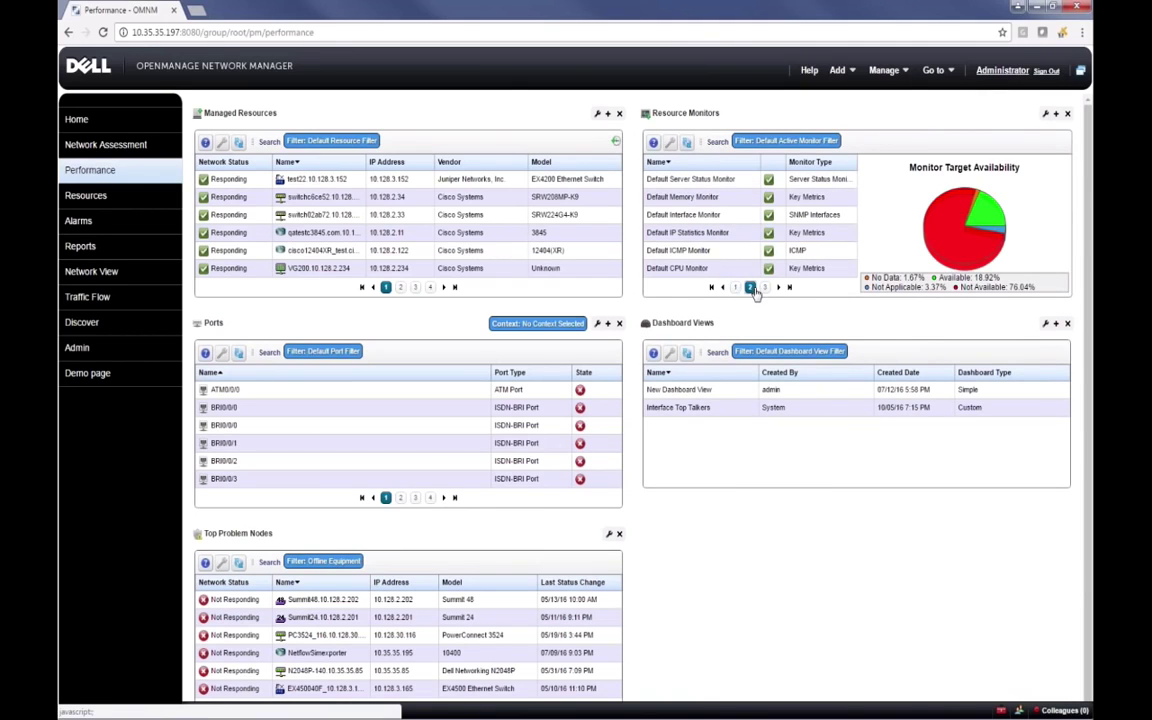
right_click(691, 268)
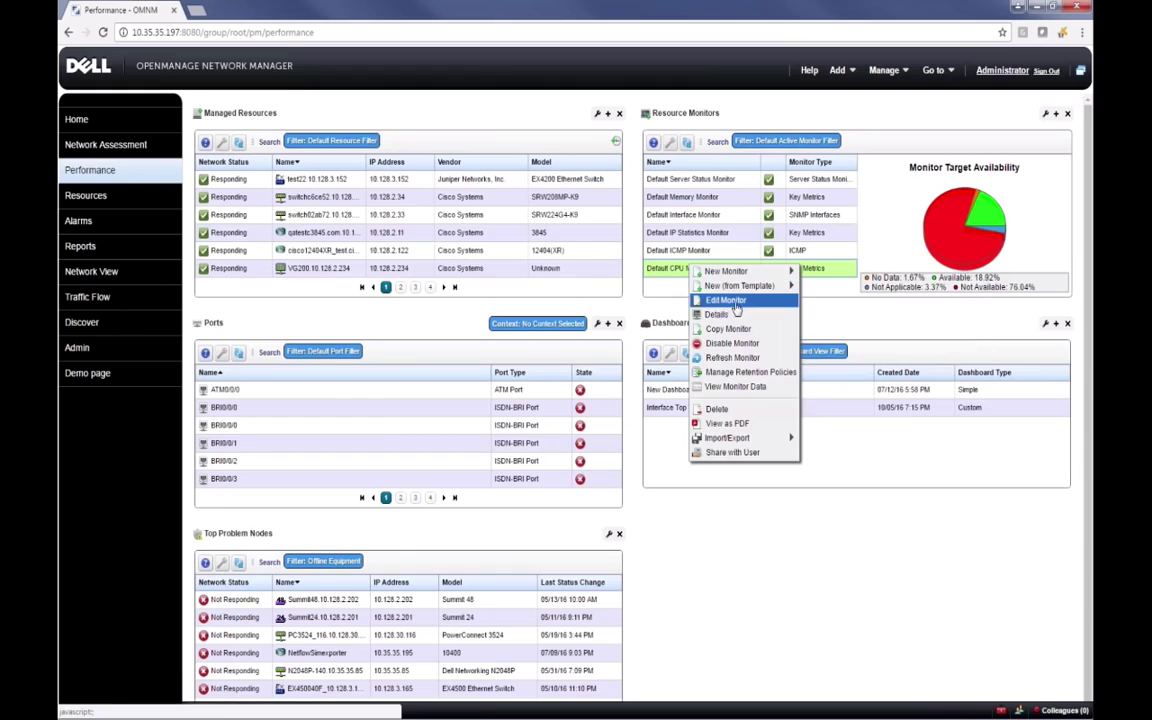
left_click(730, 300)
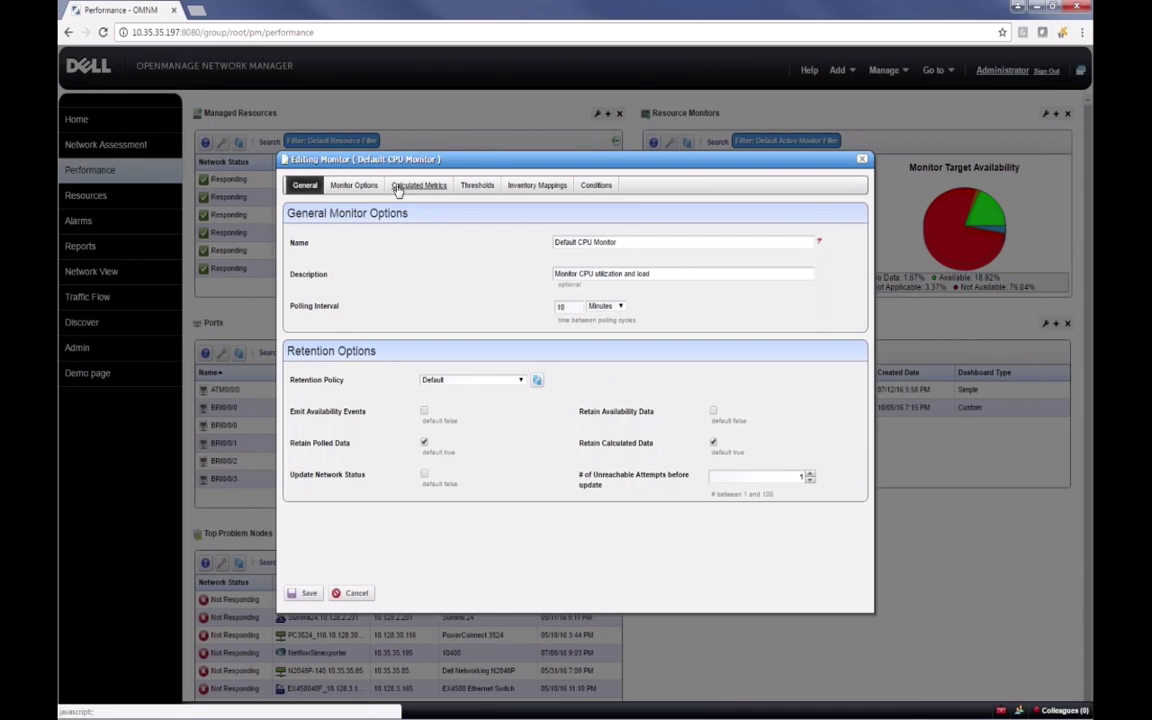
left_click(405, 185)
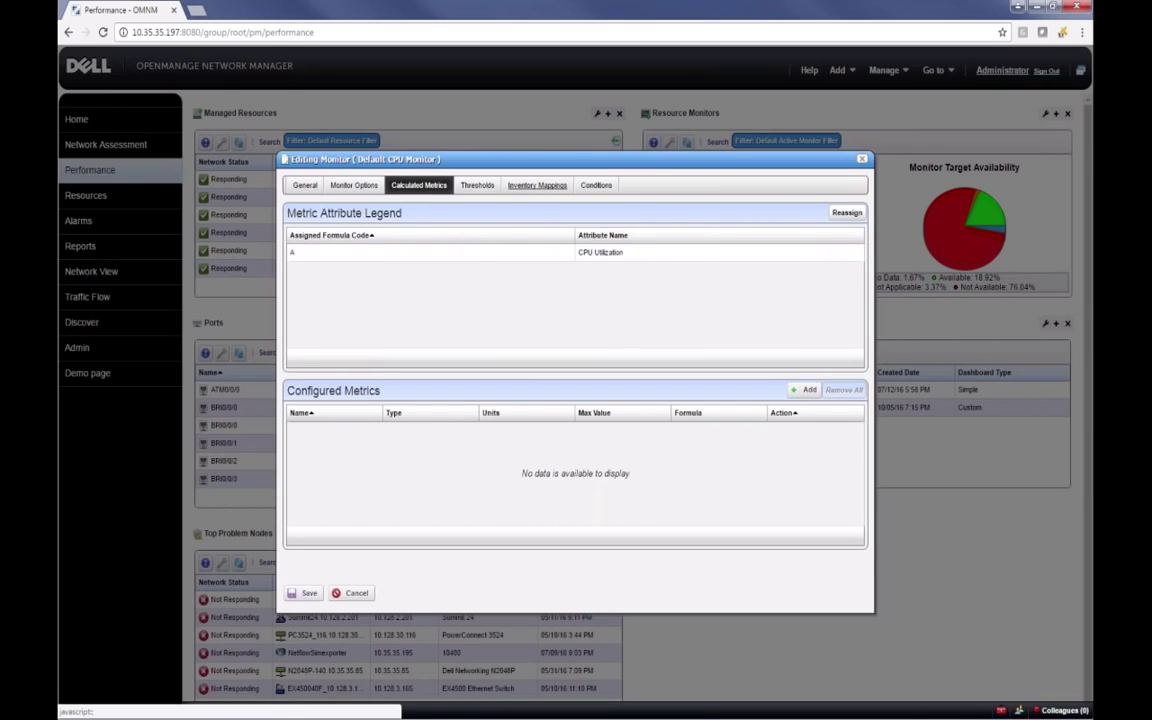
left_click(537, 185)
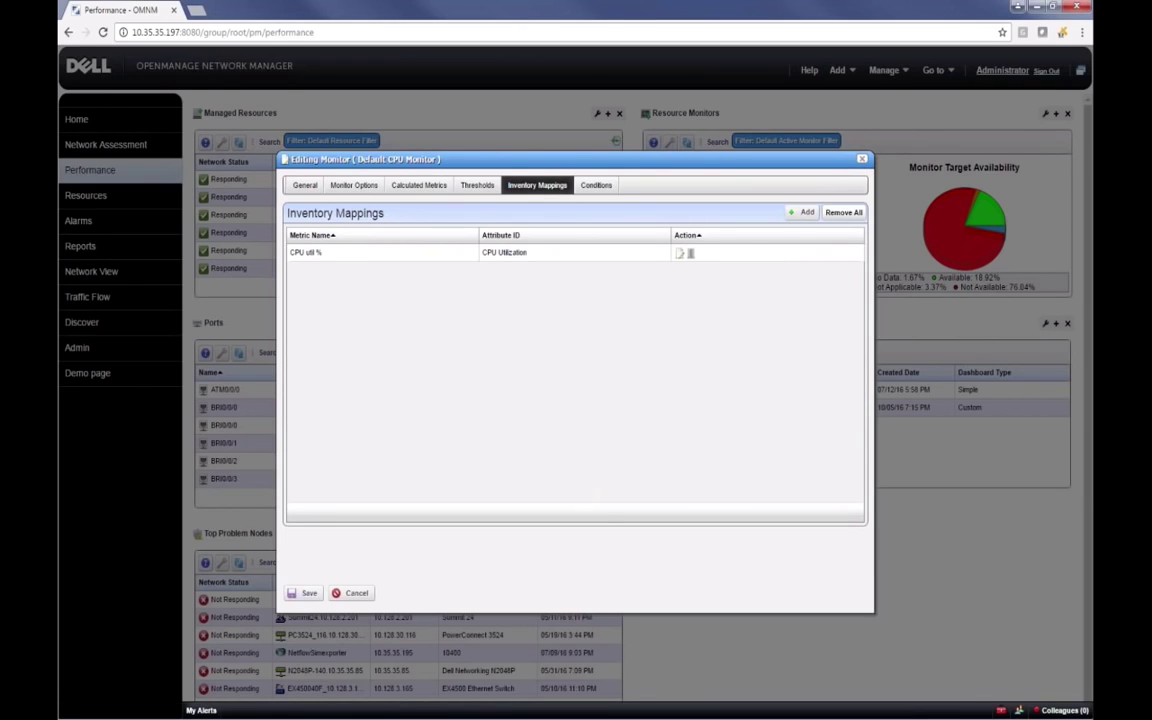
left_click(862, 159)
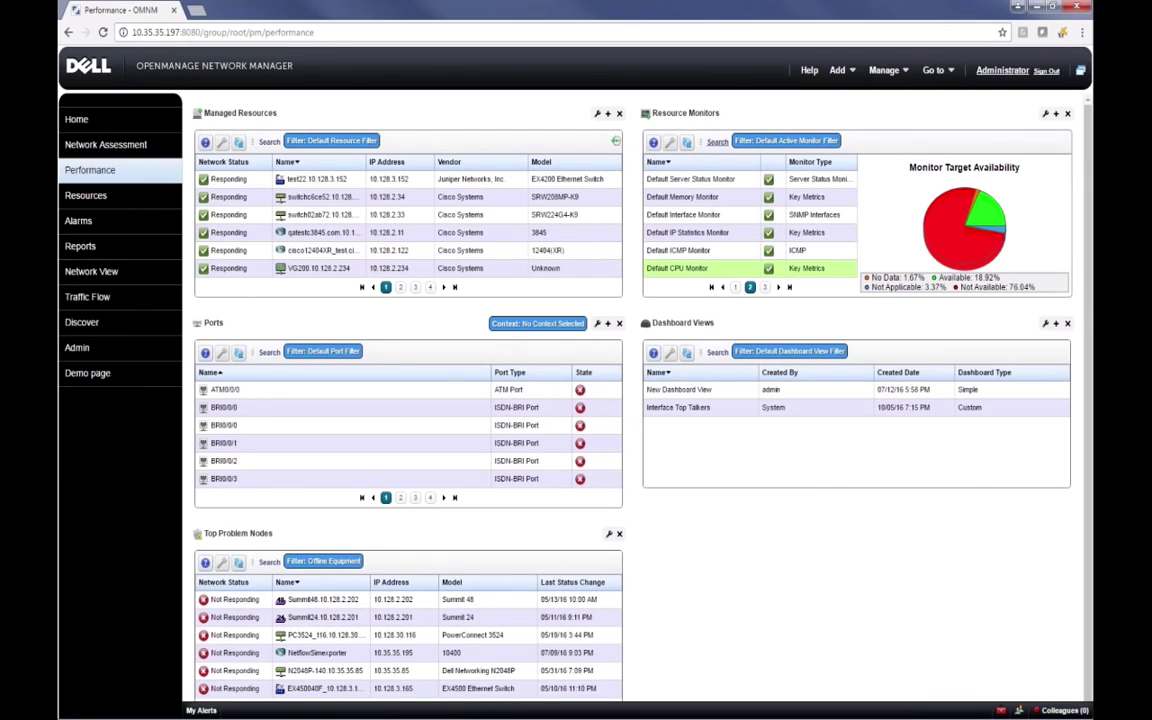
Search the resource monitors for "test".
left_click(717, 141)
type("te")
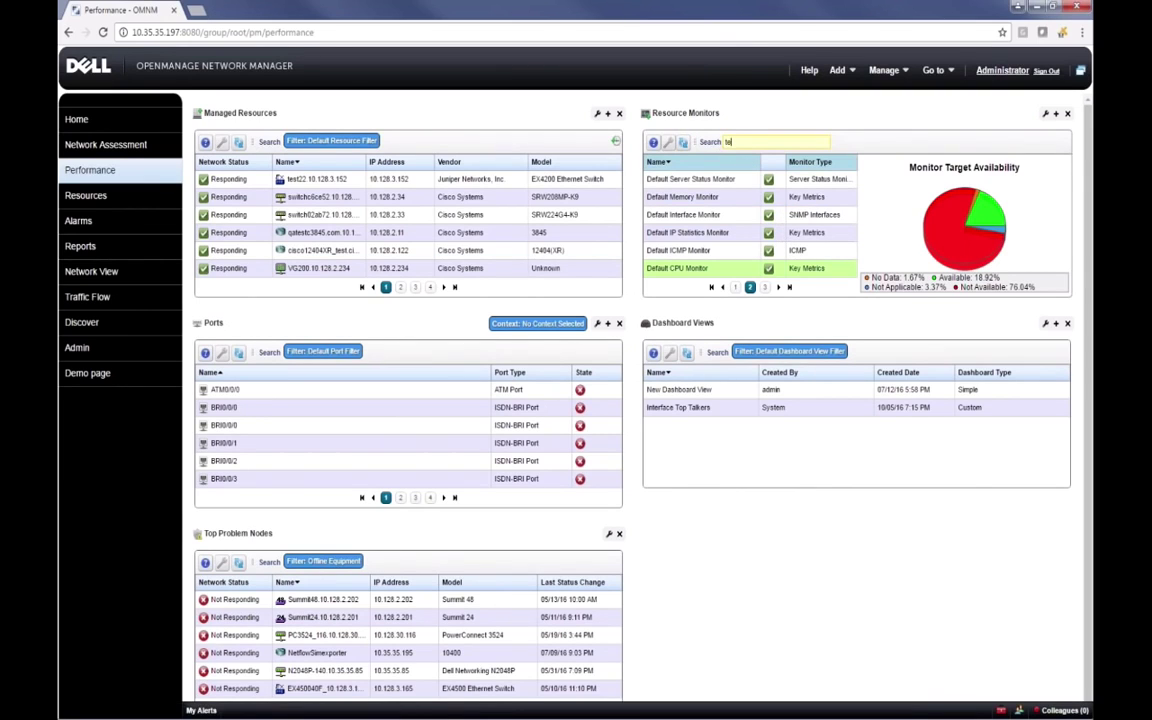
type("st")
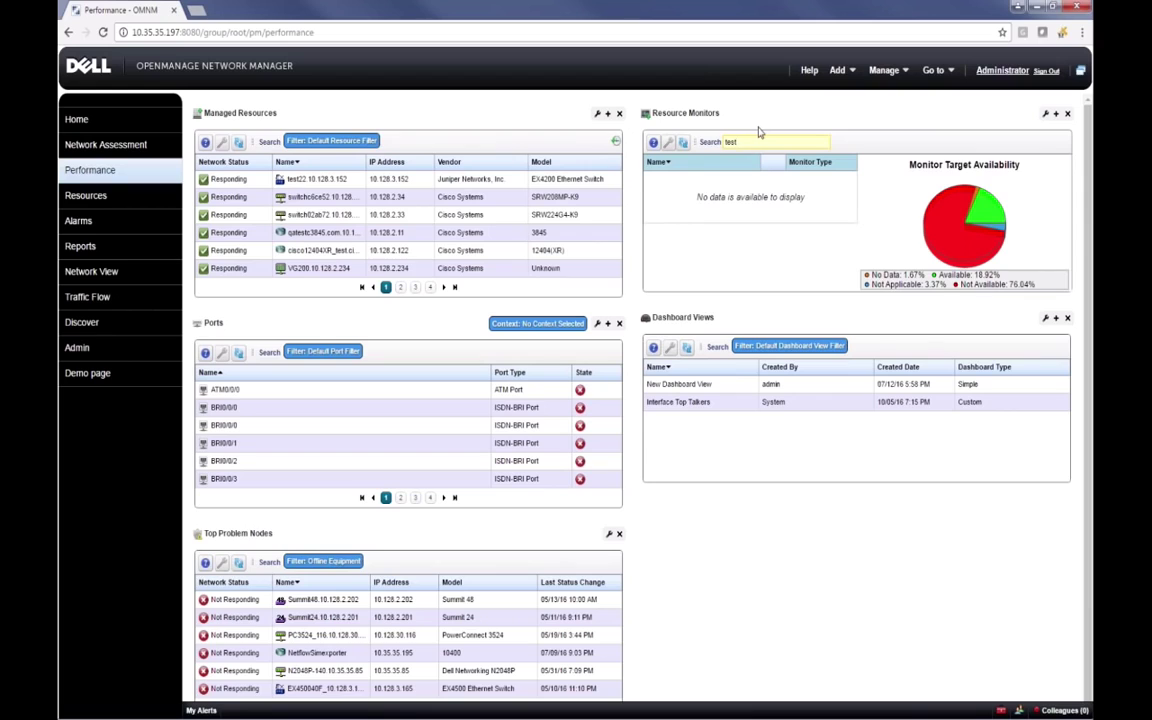
Replace the resource monitor search text with "cpu" and disable the monitor named CPU.
key("BackSpace")
key("BackSpace")
key("BackSpace")
key("BackSpace")
type("cpu")
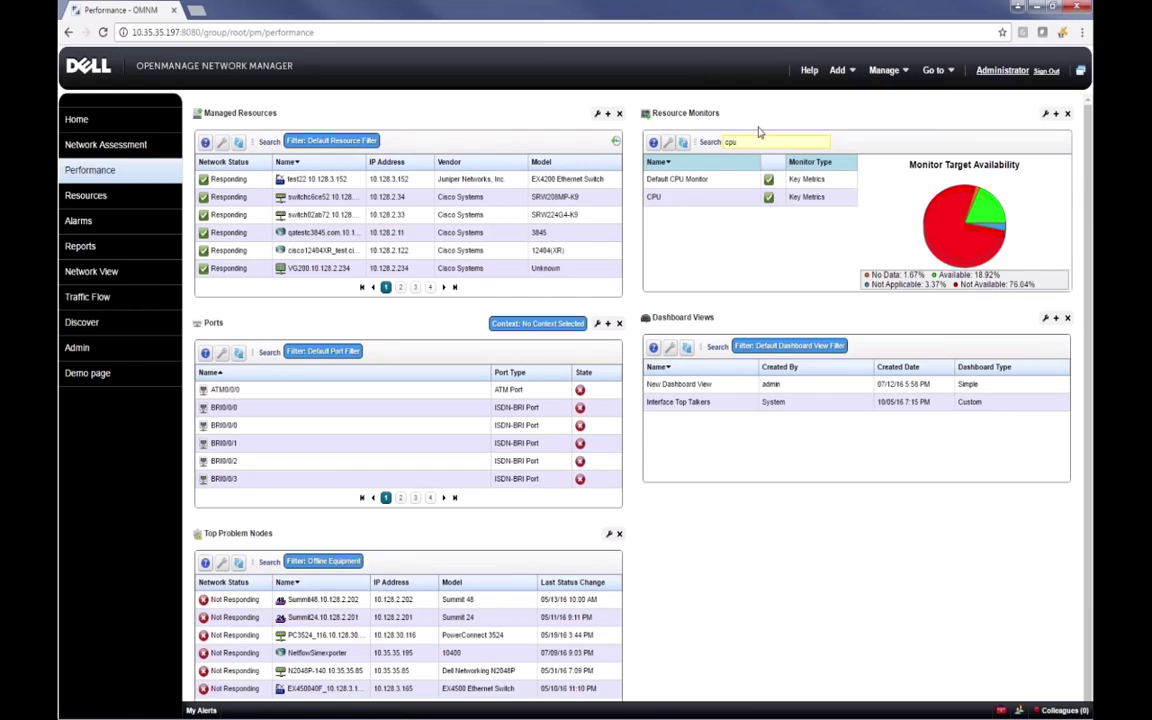
right_click(718, 196)
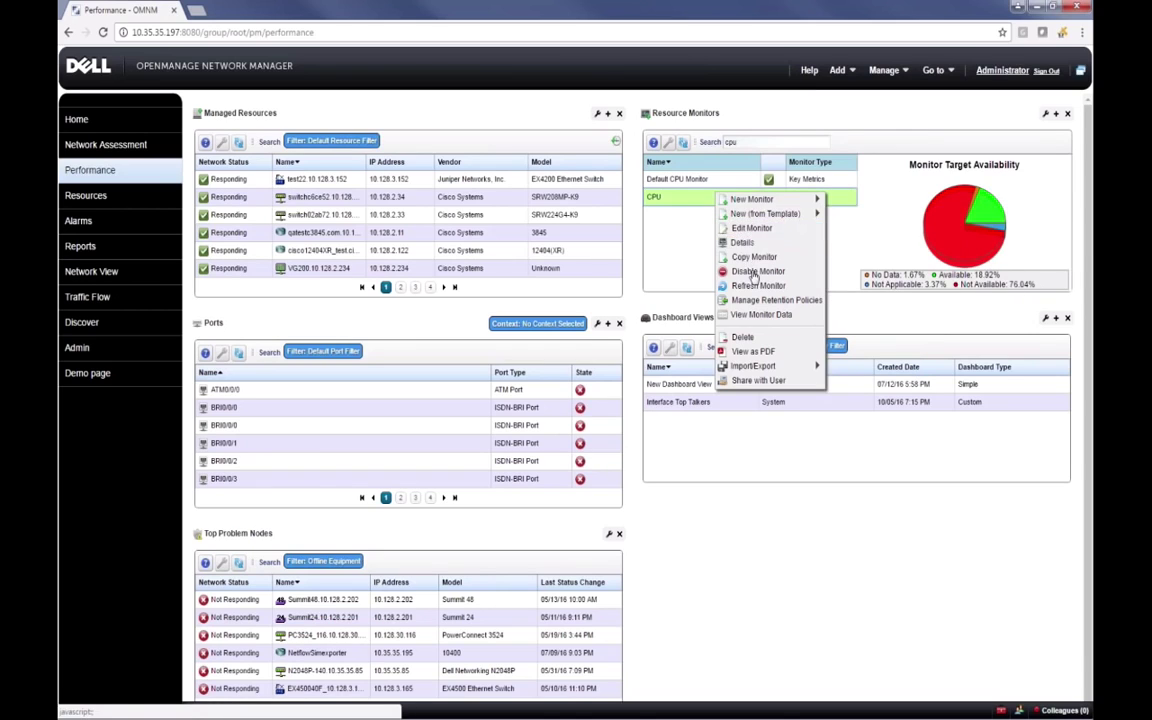
left_click(754, 272)
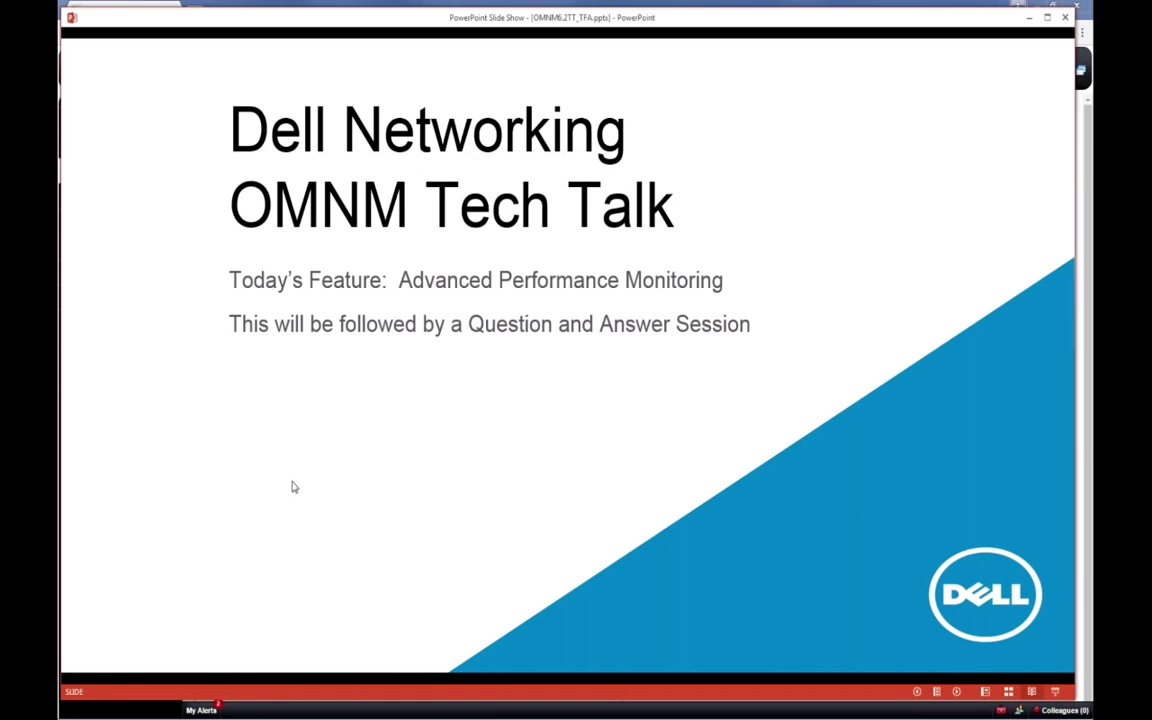
left_click(294, 487)
key("Right")
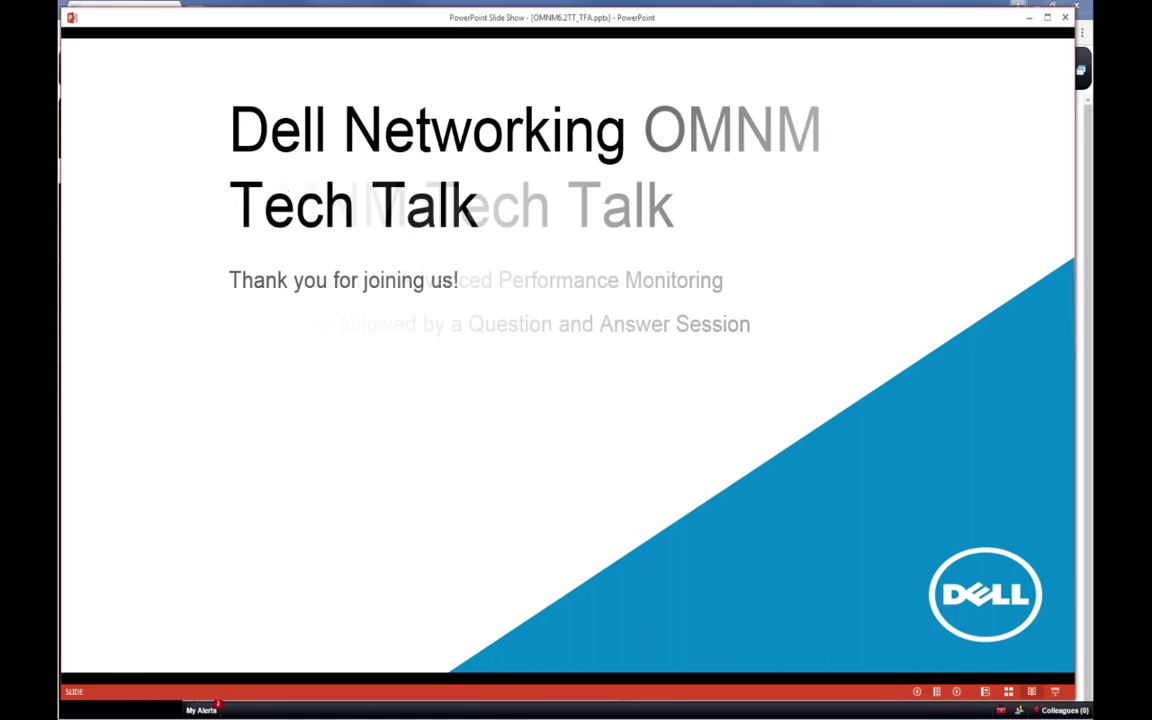